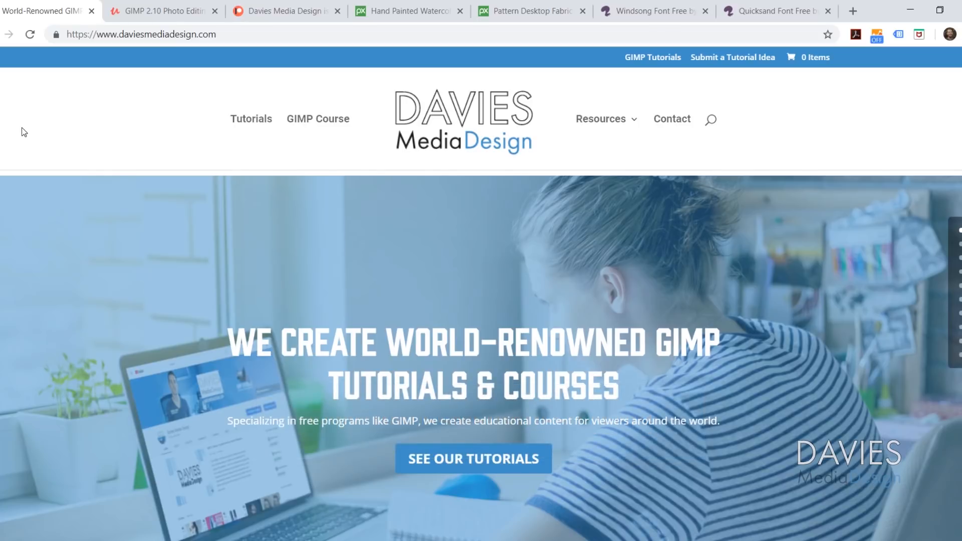
Cycle past the Udemy GIMP course and Patreon tabs to the hand-painted watercolour image page.
key("ctrl+Tab")
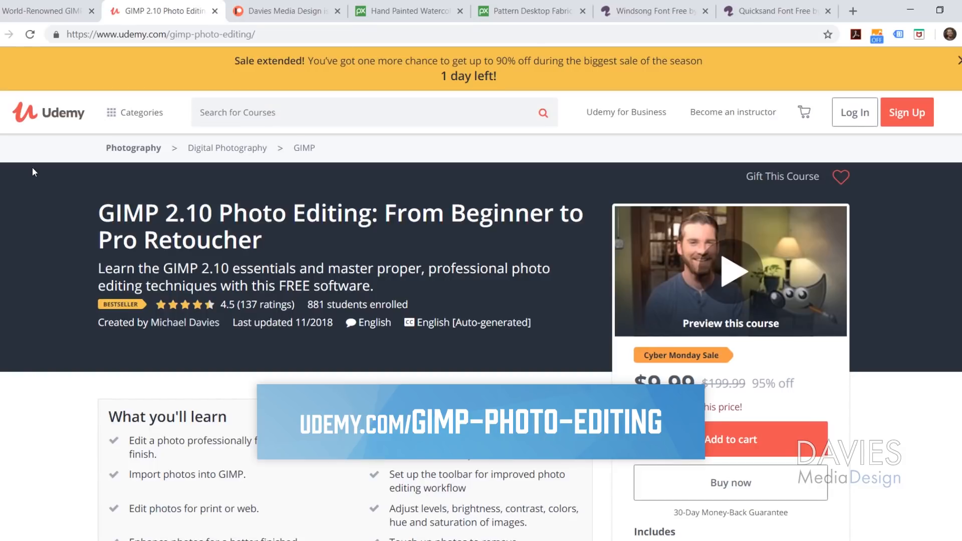
key("ctrl+Tab")
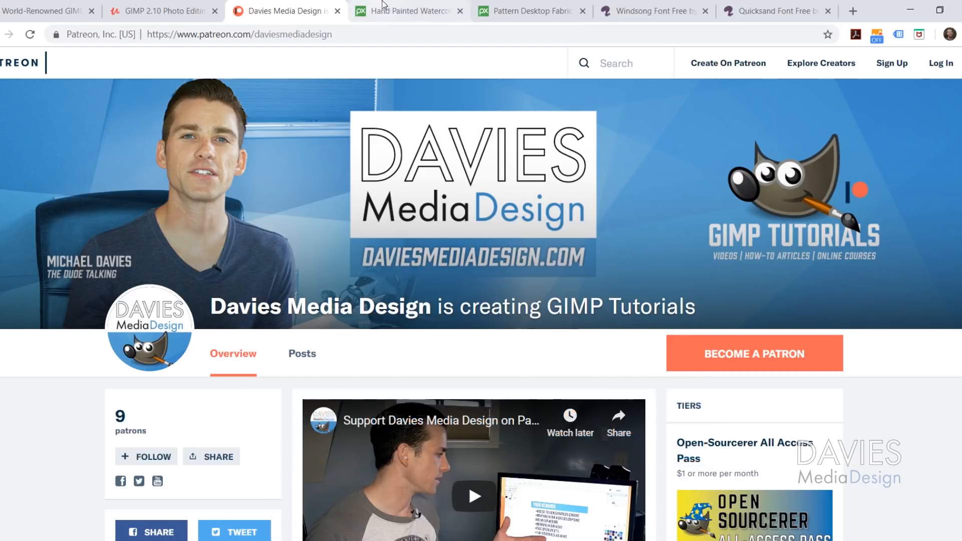
left_click(406, 10)
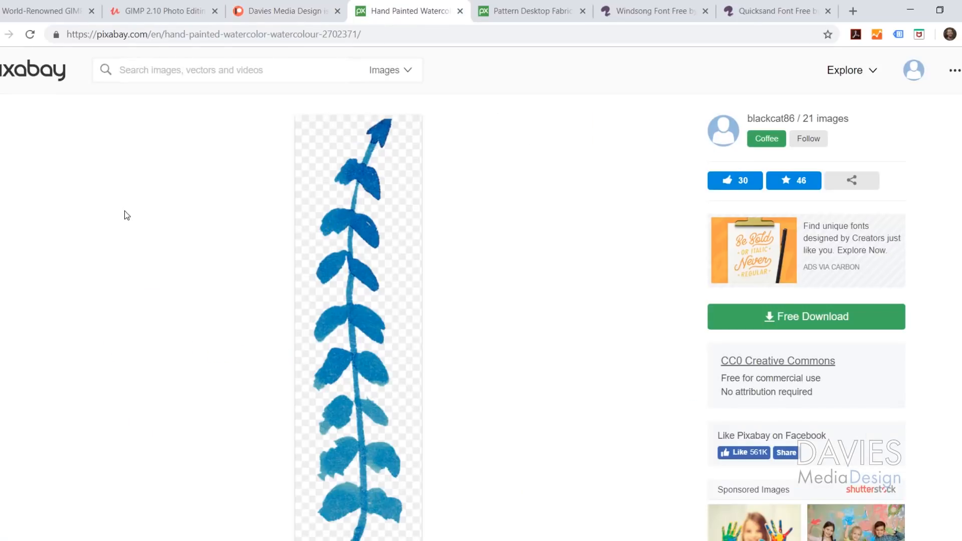
Download the watercolour branch image at 341×1280.
scroll(89, 213, "down", 2)
scroll(220, 252, "up", 1)
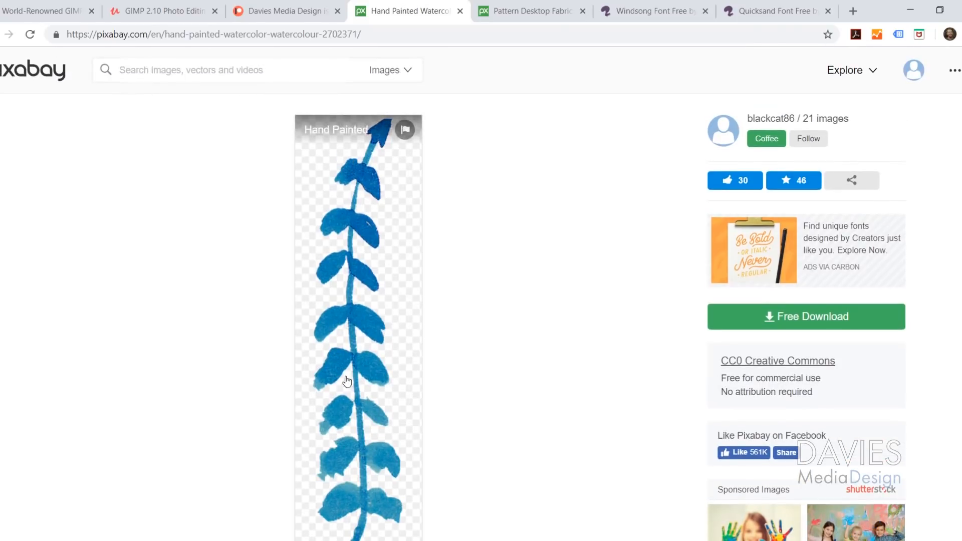
scroll(412, 399, "down", 1)
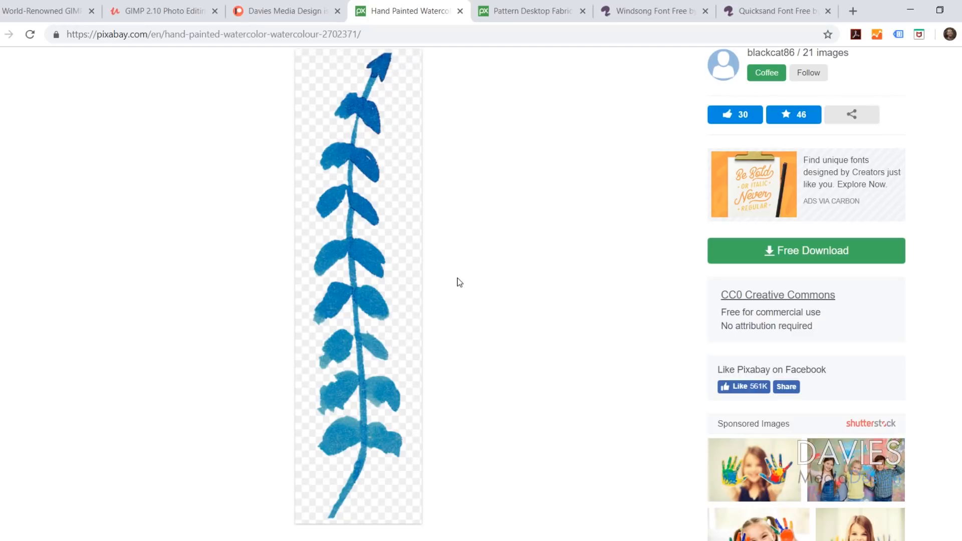
left_click(773, 264)
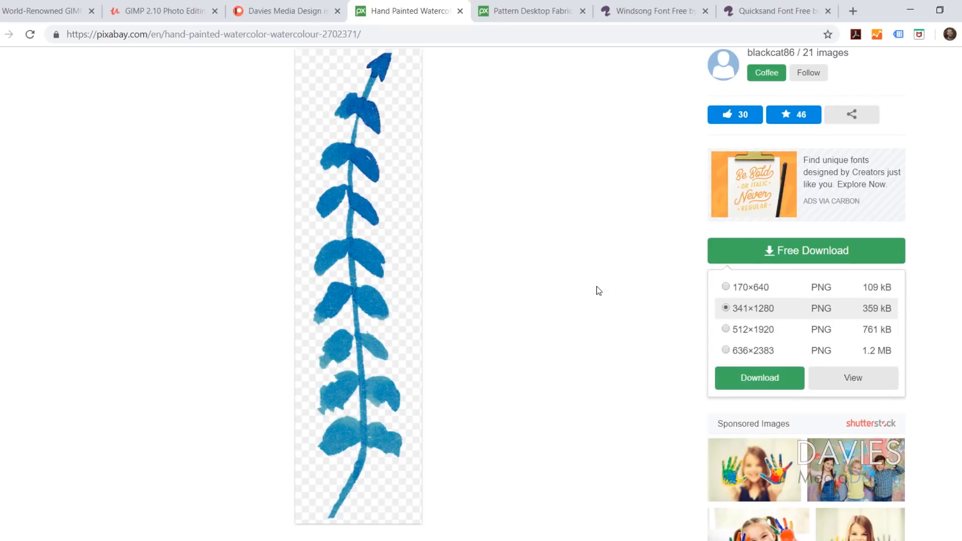
left_click(771, 378)
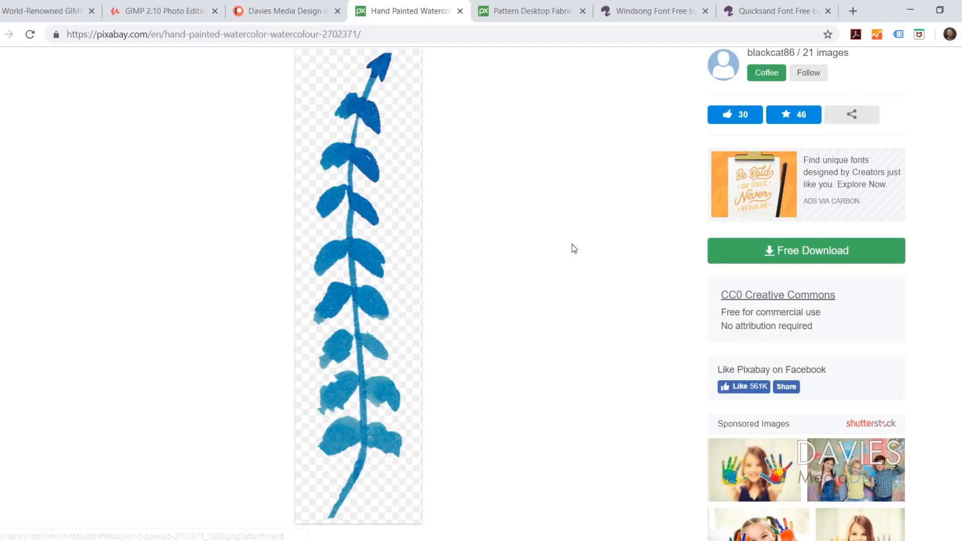
Look over the gold glitter texture, Windsong font and Quicksand font pages.
key("ctrl+Tab")
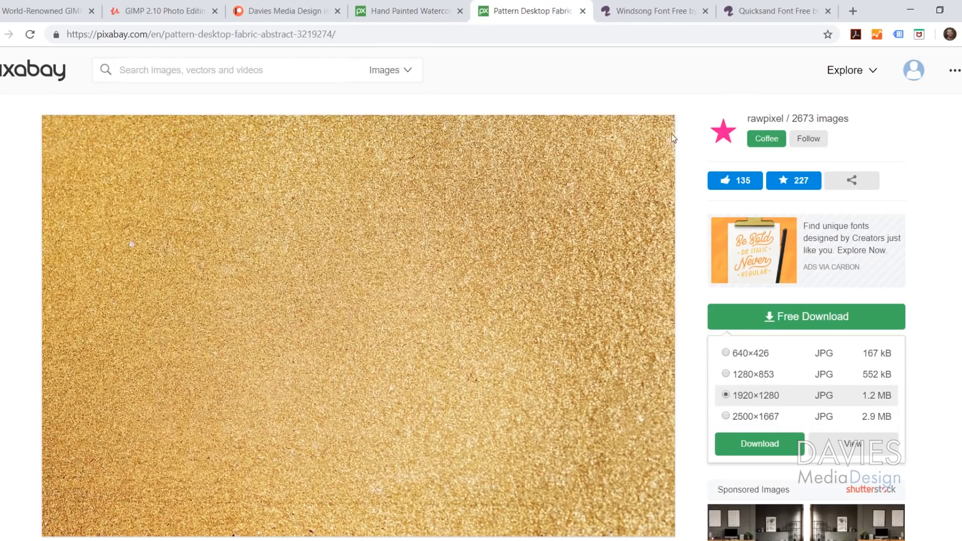
key("ctrl+Tab")
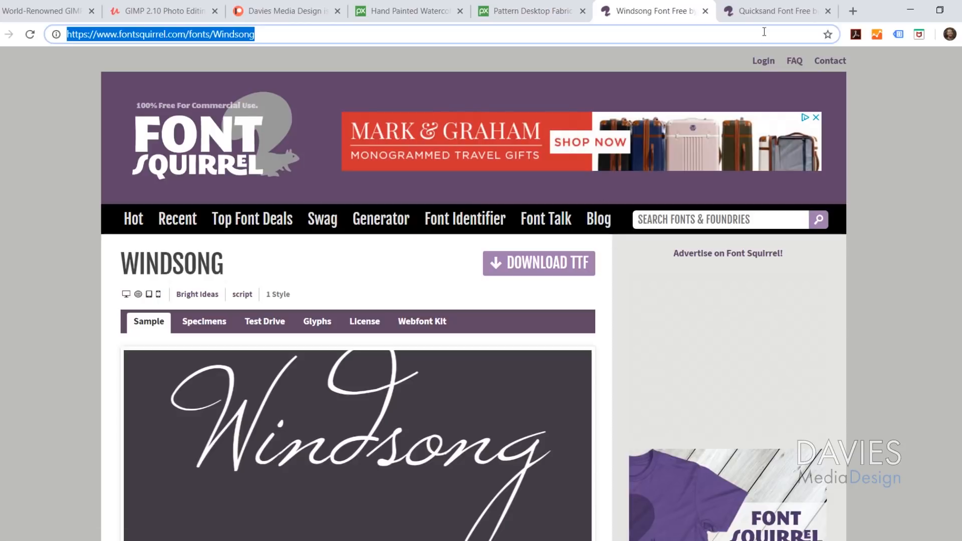
left_click(778, 9)
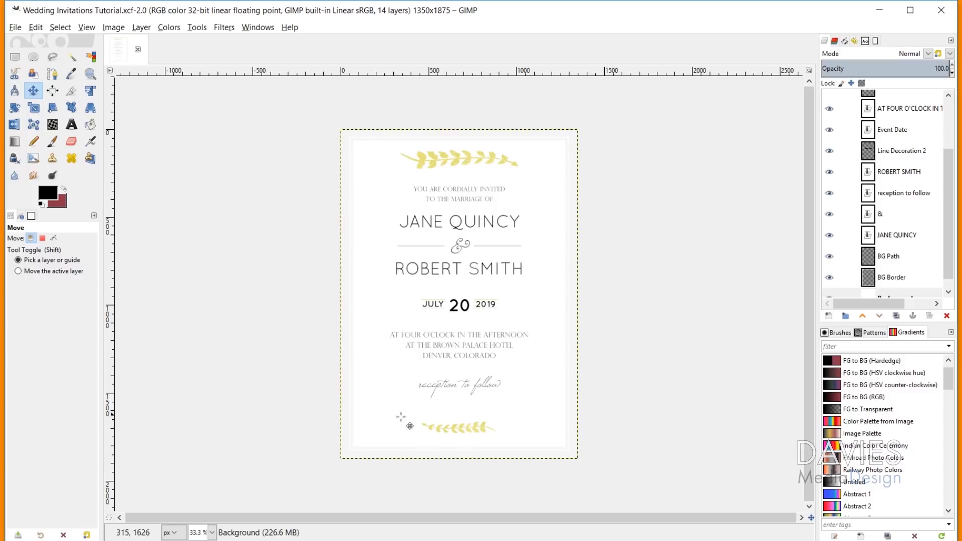
Create a new 4.5 × 6.25 inch image at 300 ppi.
left_click(24, 30)
left_click(30, 44)
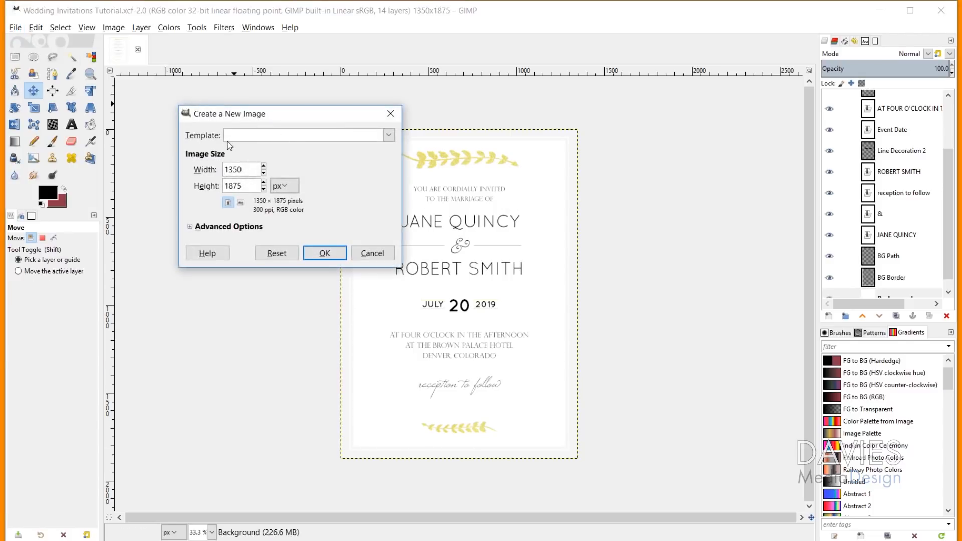
left_click(284, 186)
left_click(292, 200)
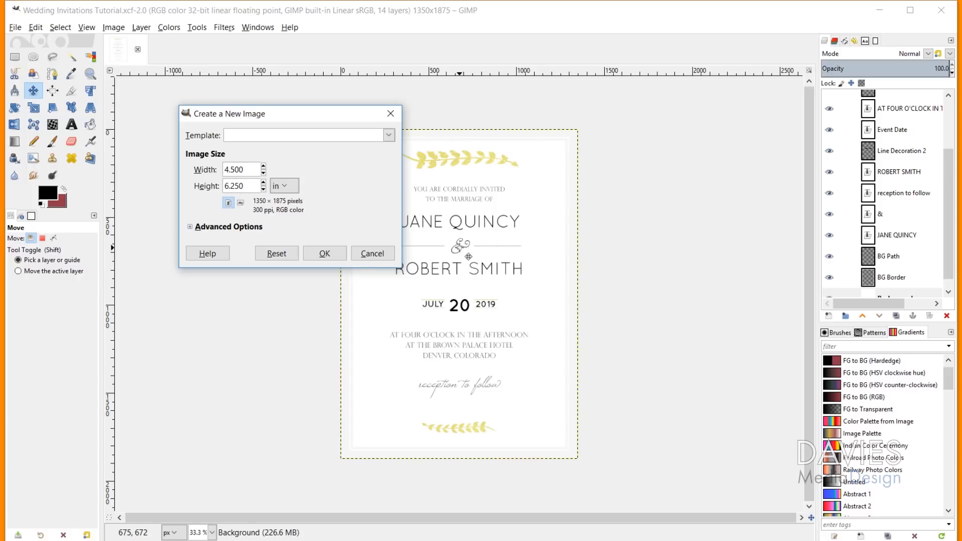
left_click(228, 230)
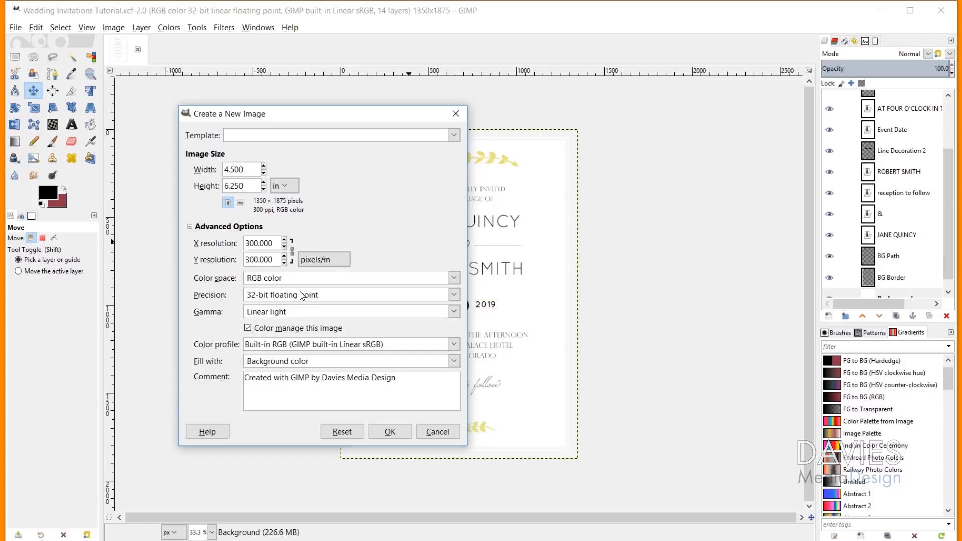
left_click(389, 432)
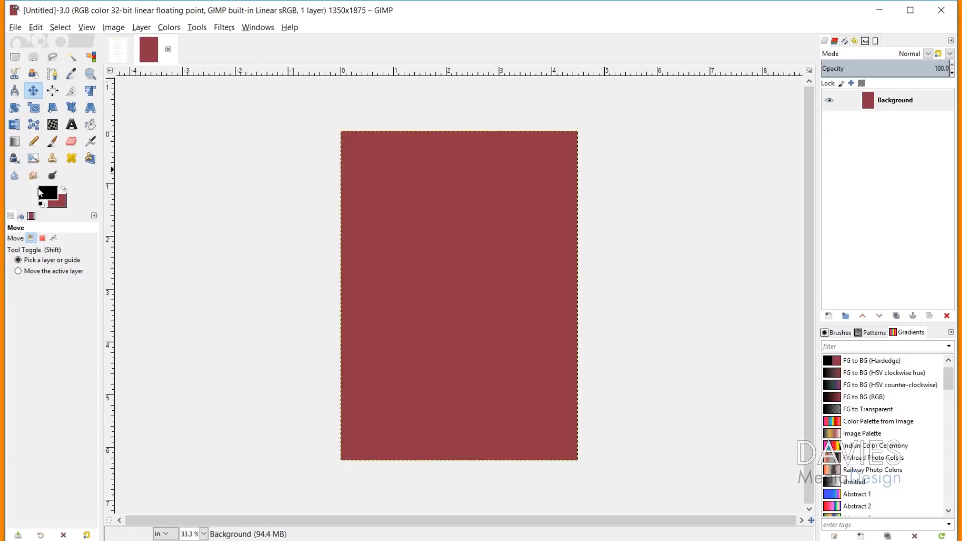
Set the foreground colour to white and bucket-fill the canvas with it.
left_click(90, 124)
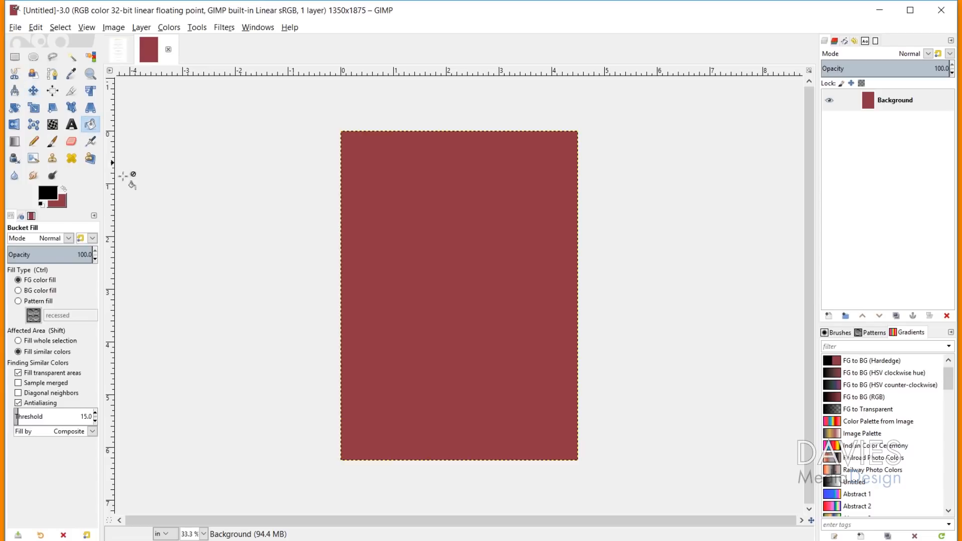
left_click(50, 200)
left_click_drag(92, 124, 68, 76)
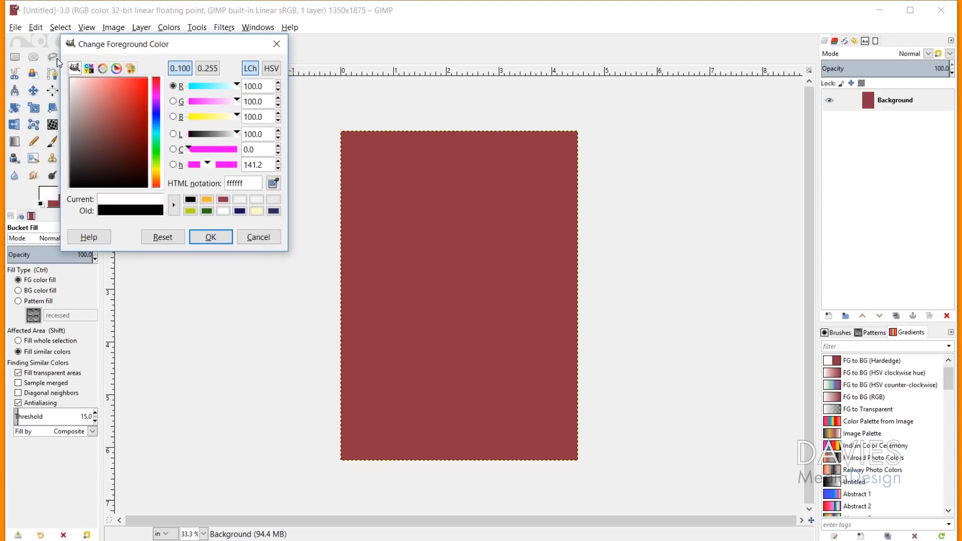
left_click(210, 236)
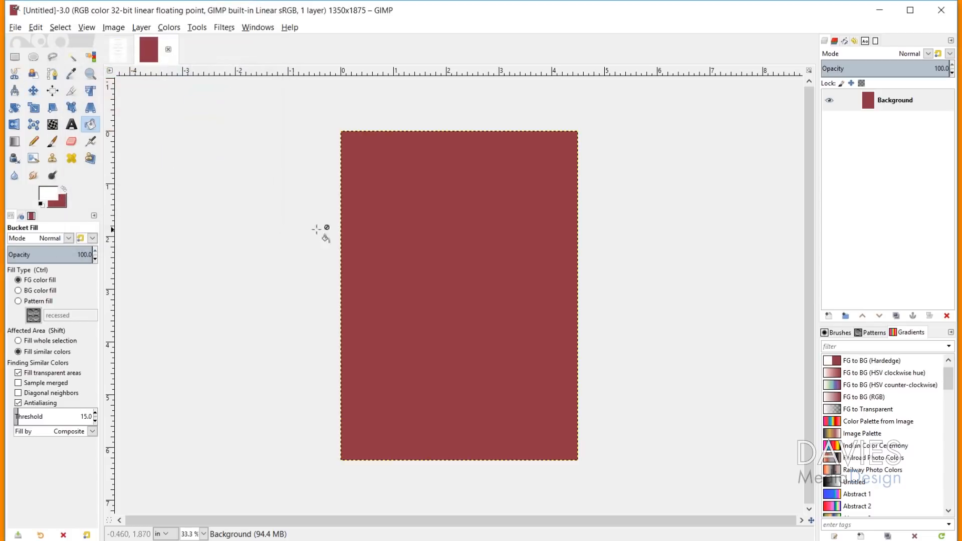
left_click(474, 222)
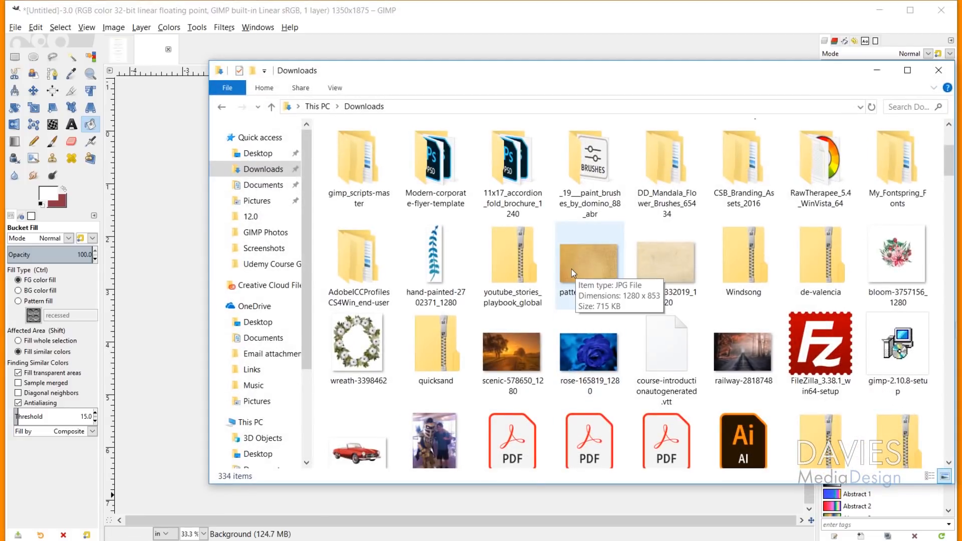
Drag hand-painted-2702371_1280 from Downloads onto the canvas, converting it to the working colour space.
left_click(430, 261)
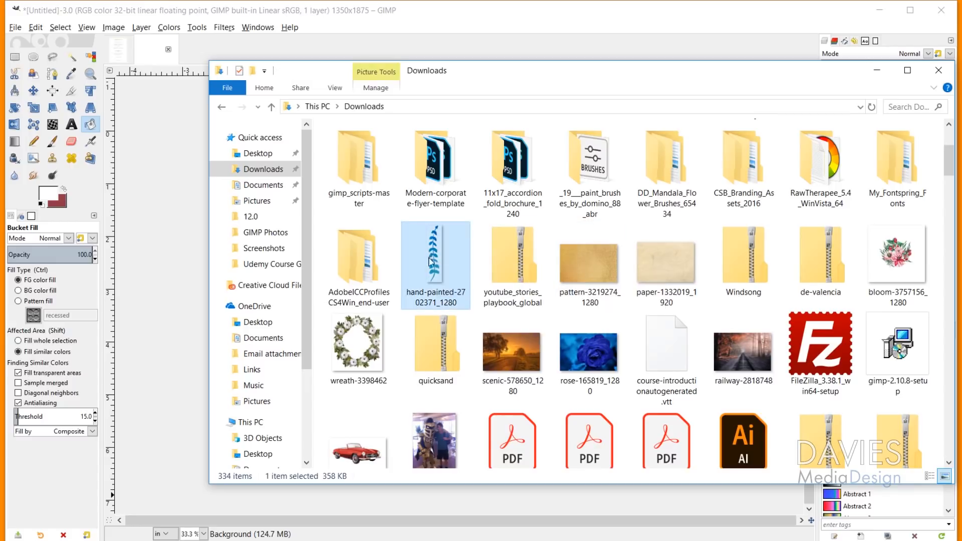
mouse_move(473, 76)
left_mouse_down()
mouse_move(672, 86)
mouse_move(869, 42)
left_mouse_up()
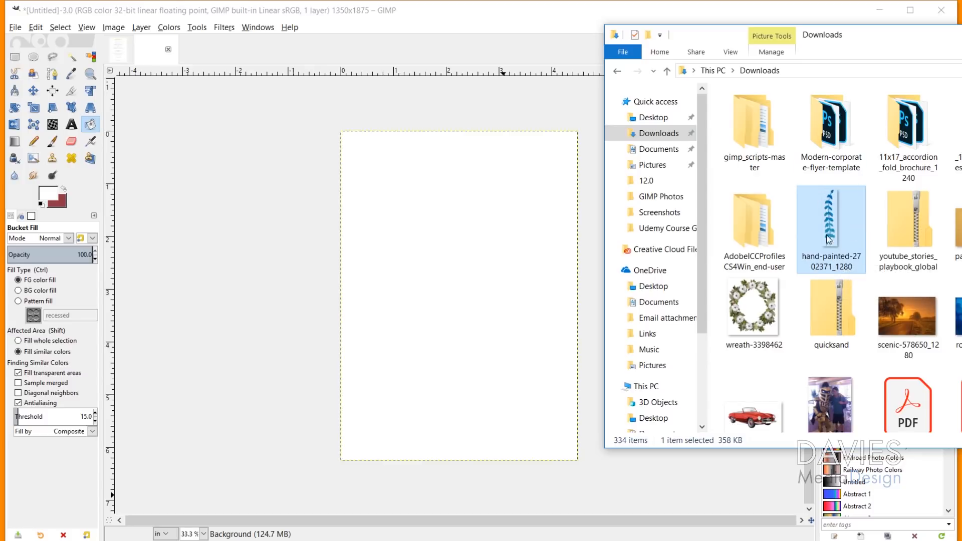
mouse_move(835, 212)
left_mouse_down()
mouse_move(704, 219)
mouse_move(475, 256)
mouse_move(463, 226)
left_mouse_up()
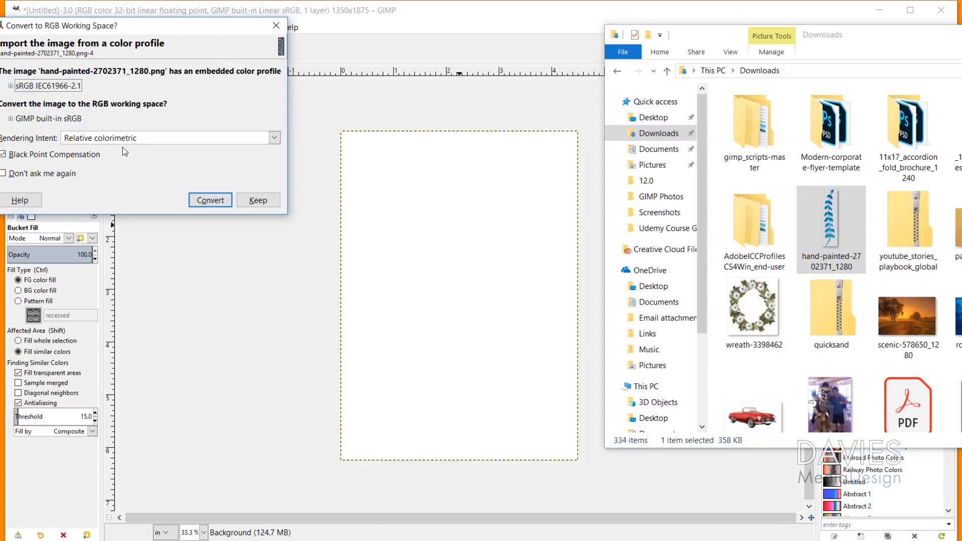
left_click(223, 203)
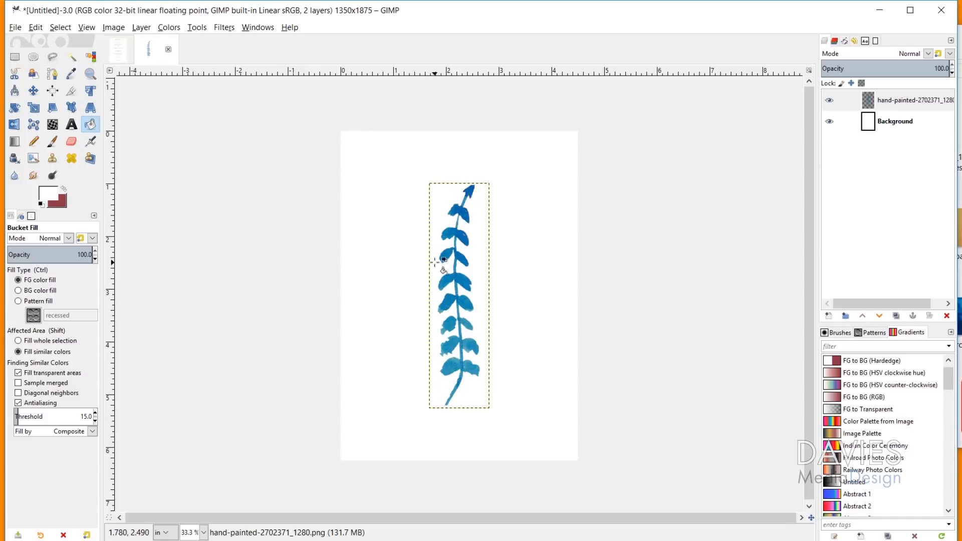
Rotate the branch 90° to horizontal, scale it to about 60%, and move it to the top, using LoHalo.
left_click(96, 93)
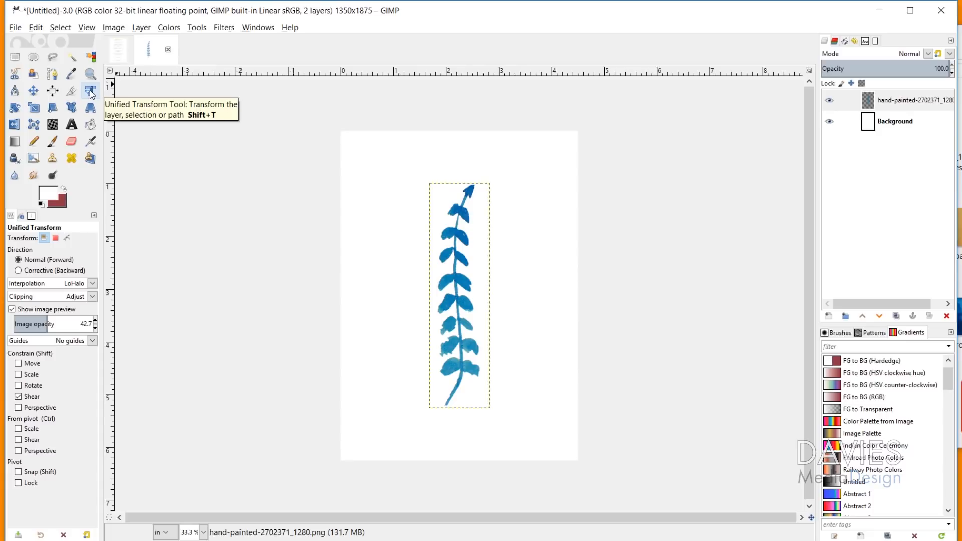
left_click(460, 238)
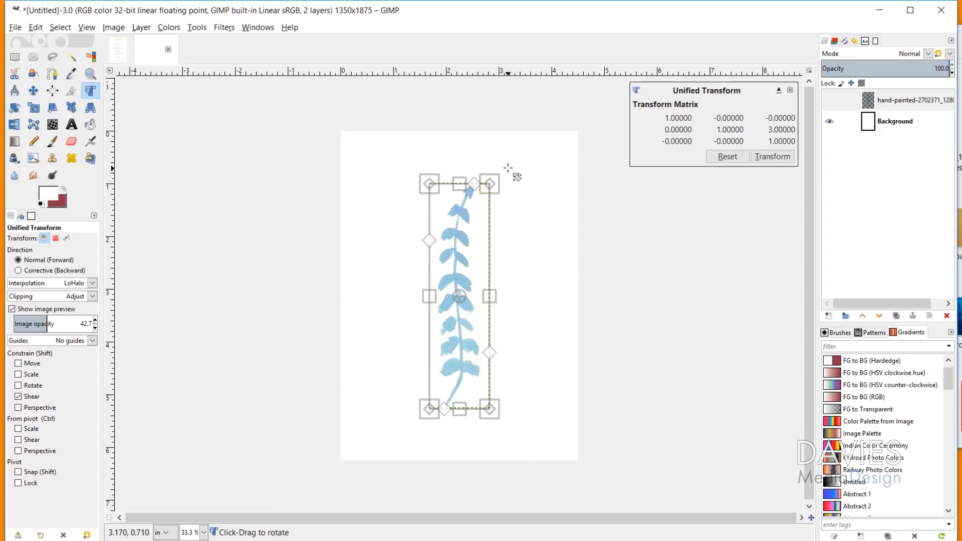
left_click_drag(506, 163, 567, 331)
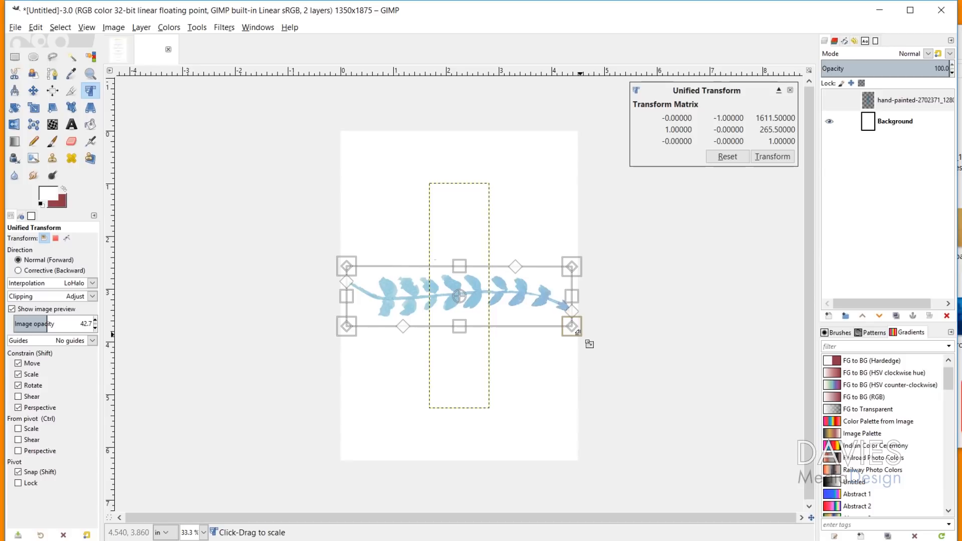
left_click_drag(577, 332, 464, 268)
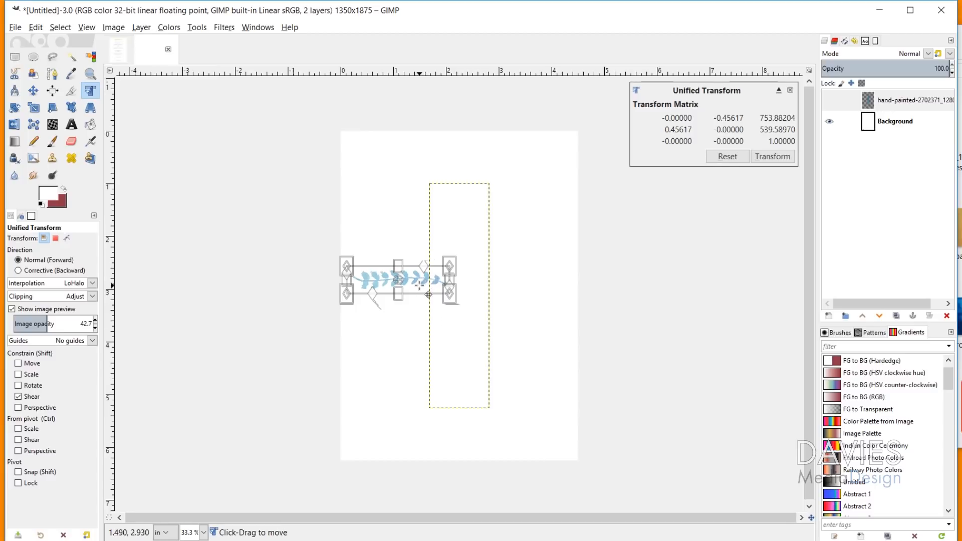
left_click_drag(425, 289, 485, 170)
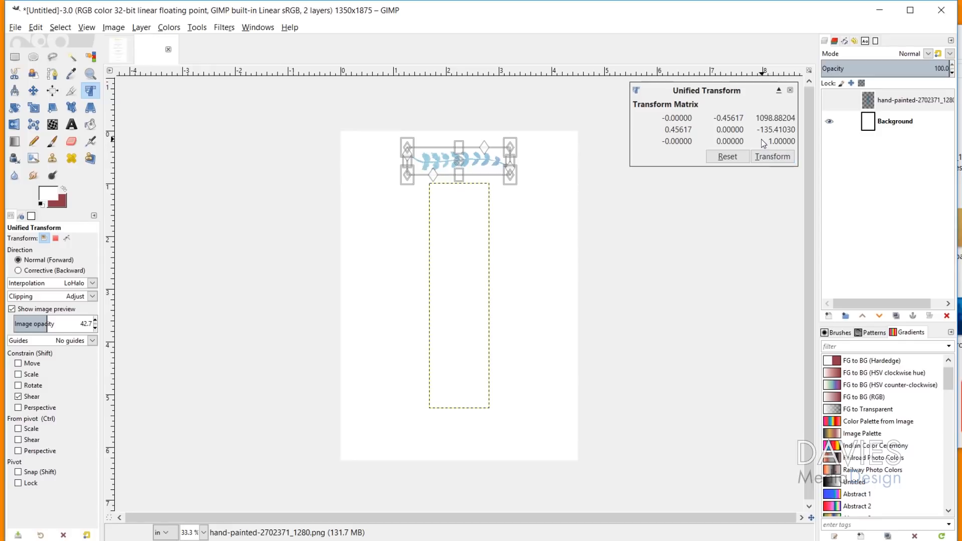
left_click(80, 284)
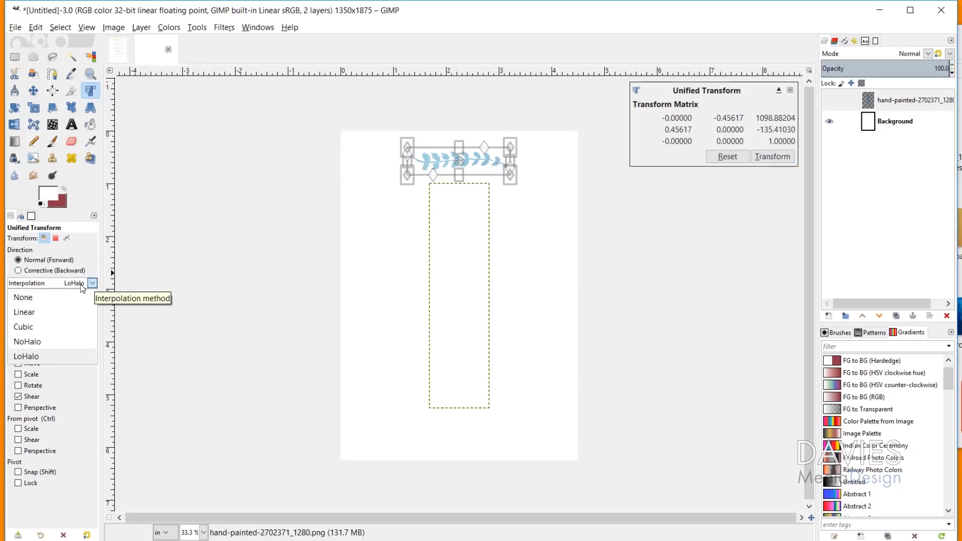
left_click(80, 284)
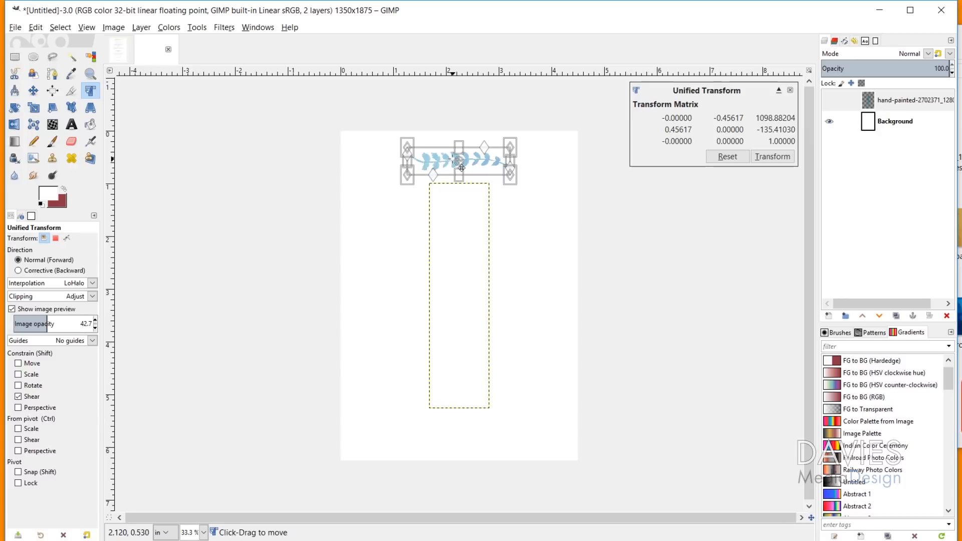
left_click(772, 157)
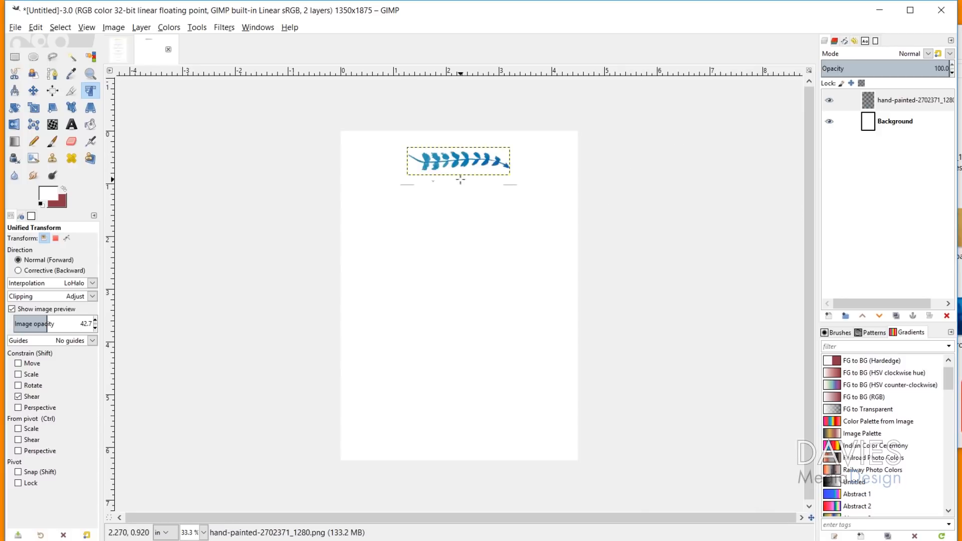
scroll(461, 179, "up", 2)
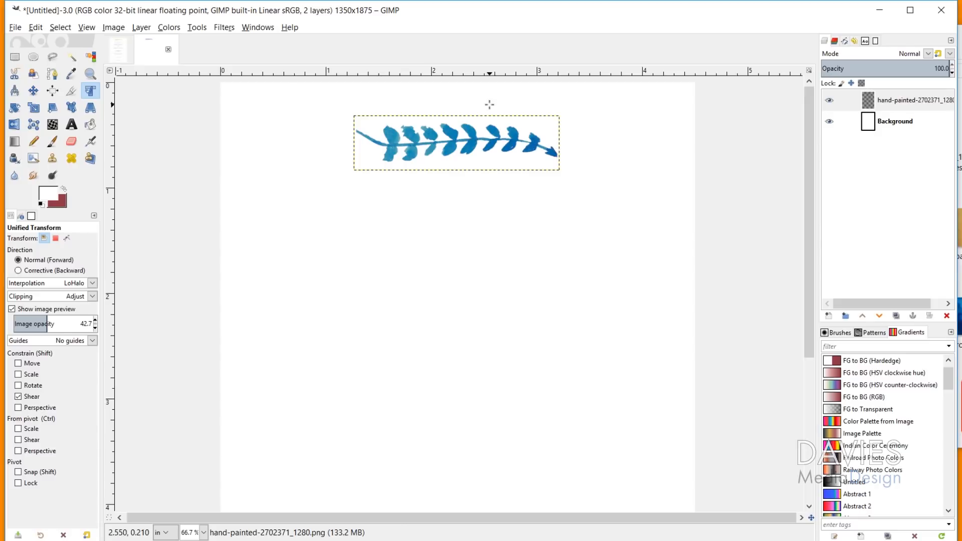
Add a horizontal guide at 50% by percent.
left_click(119, 29)
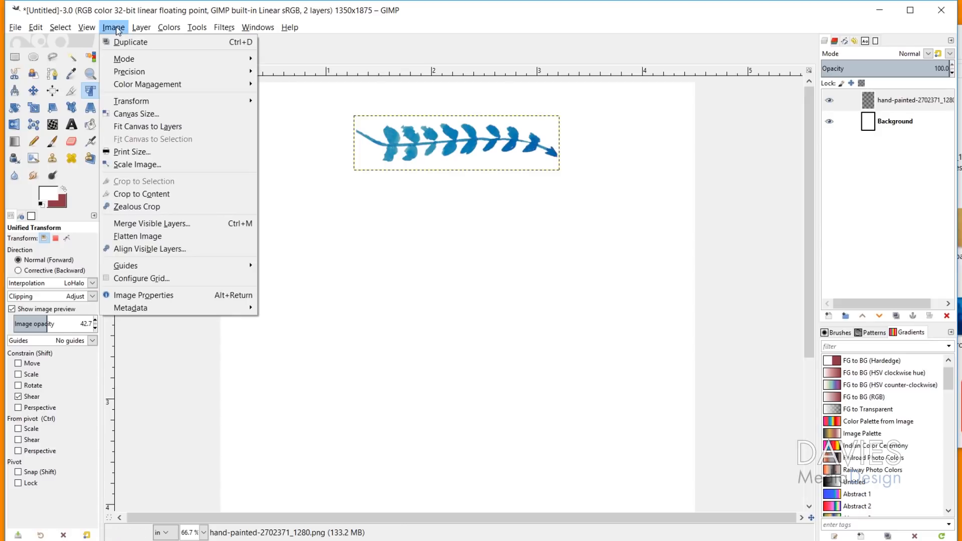
mouse_move(150, 268)
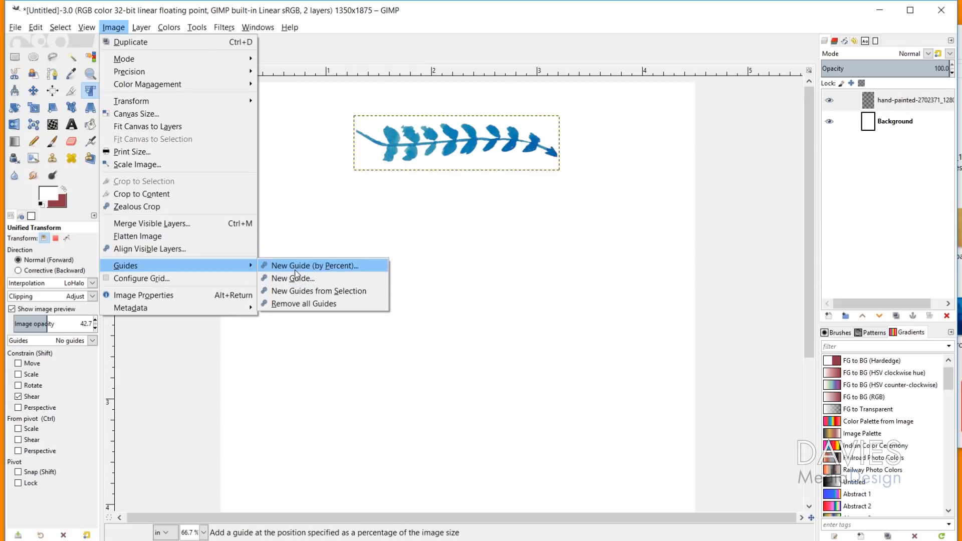
left_click(273, 265)
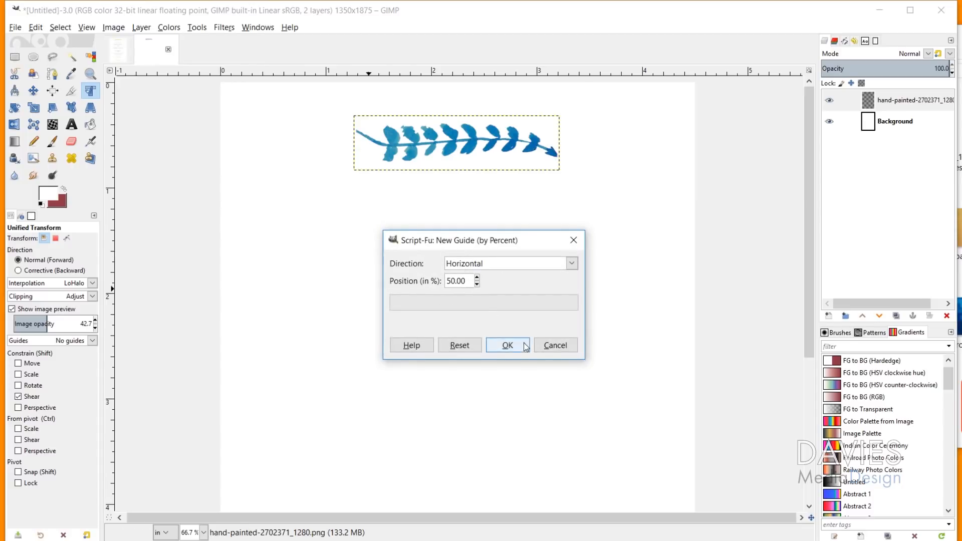
left_click(508, 346)
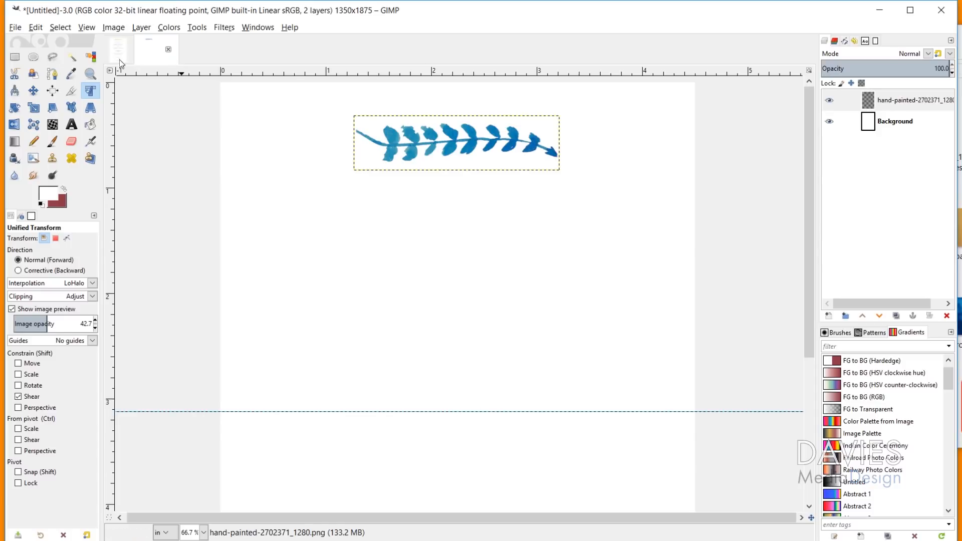
Add a vertical guide at 50% by percent.
left_click(124, 29)
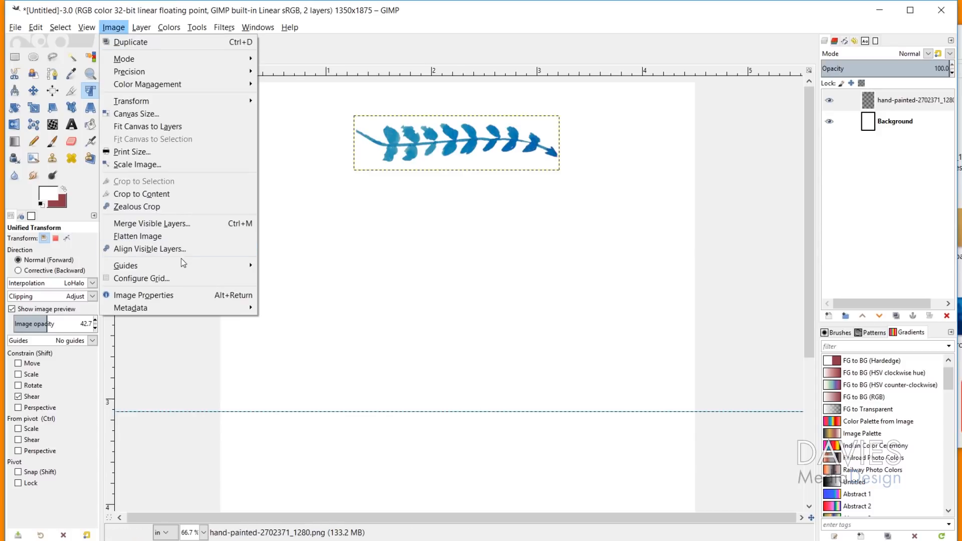
mouse_move(188, 265)
left_click(300, 264)
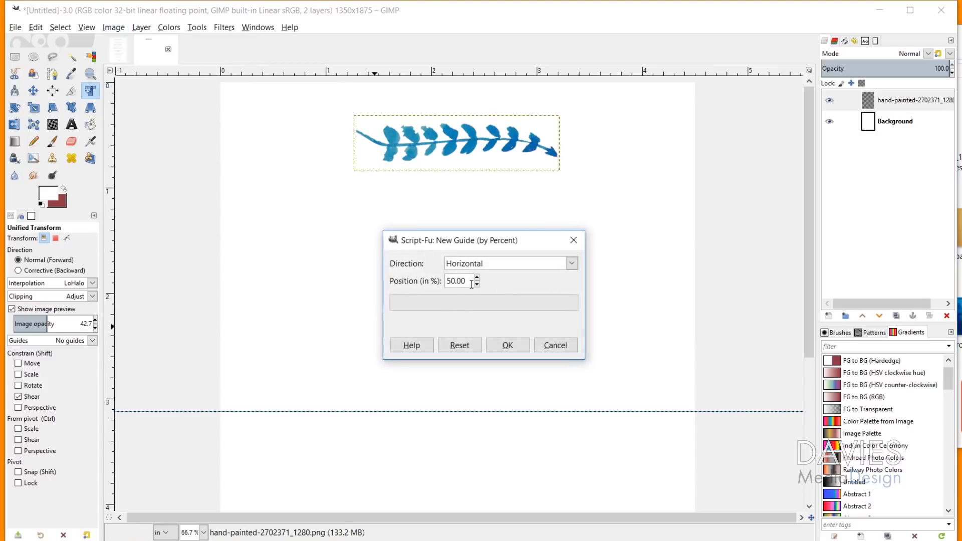
left_click(486, 265)
left_click(489, 293)
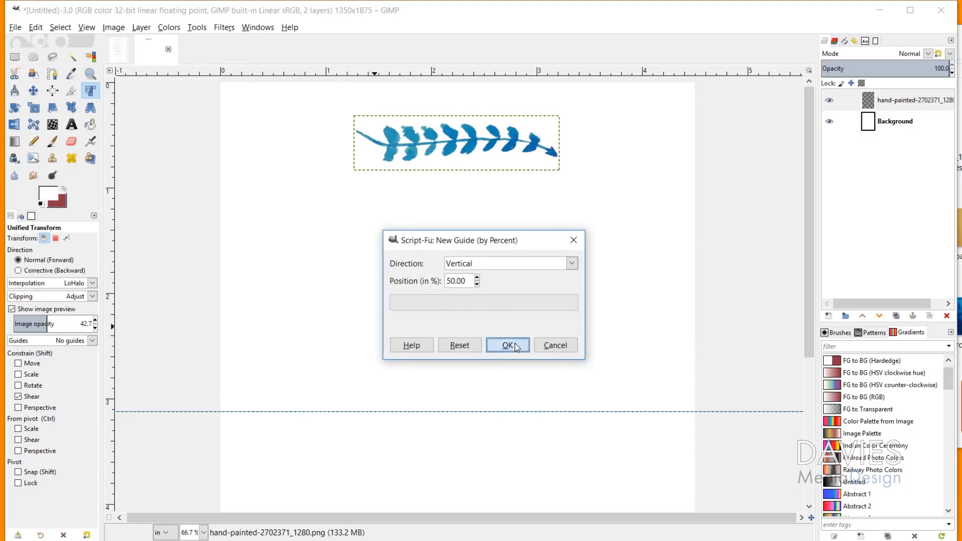
left_click(508, 344)
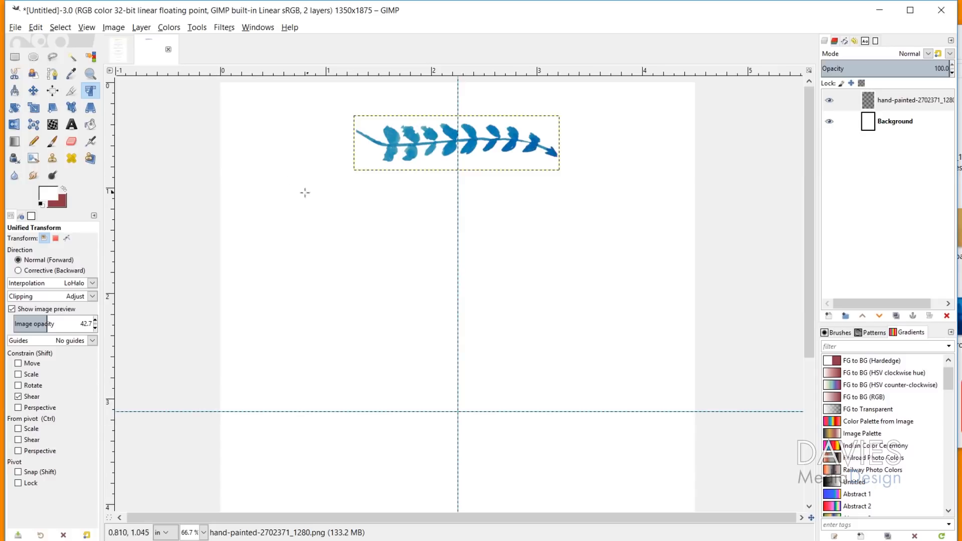
left_click(33, 91)
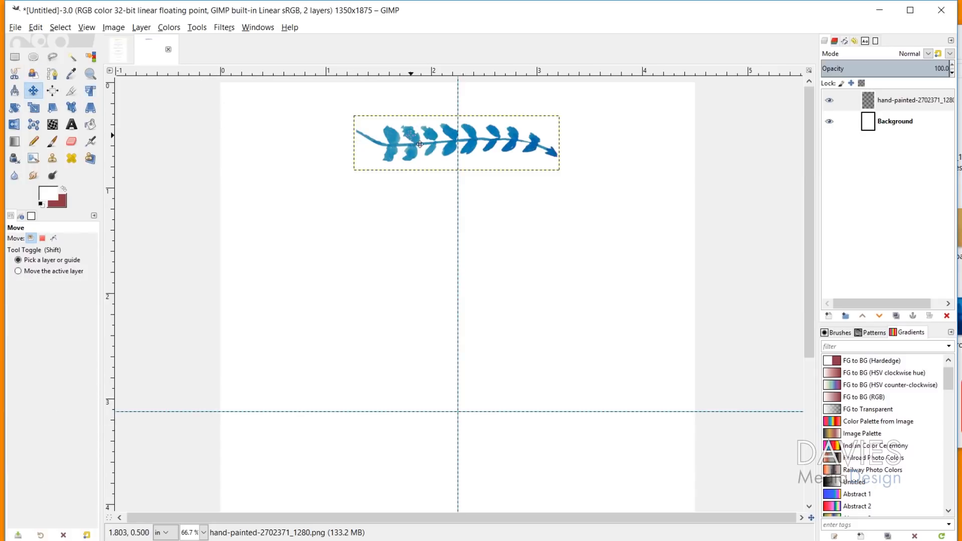
Rename the branch layer to 'Large Branch'.
left_click_drag(420, 145, 424, 137)
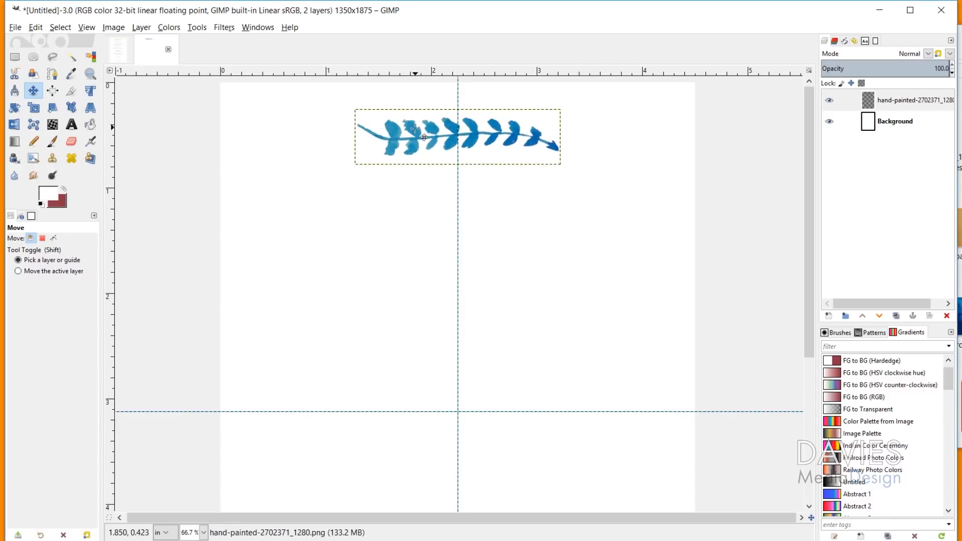
scroll(446, 350, "down", 1)
scroll(438, 346, "down", 3)
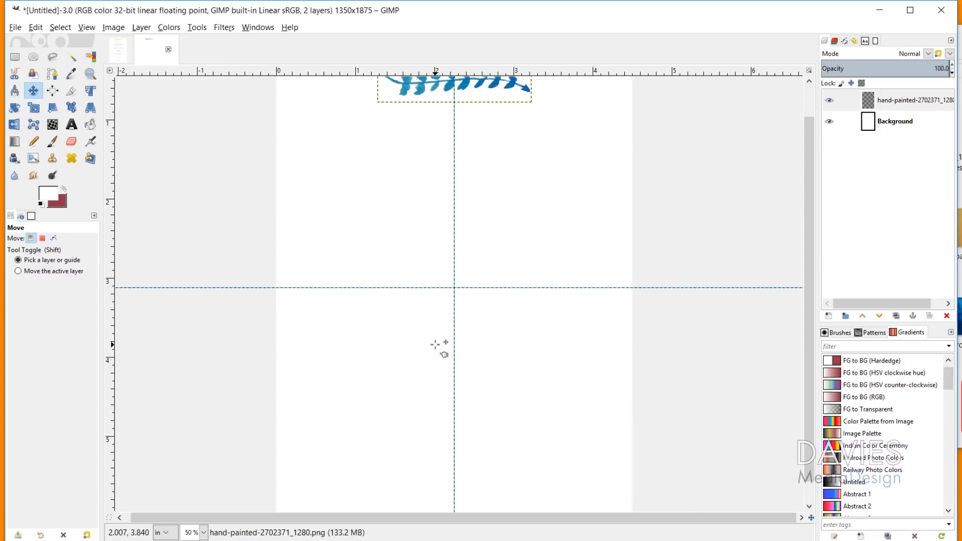
scroll(432, 328, "down", 1)
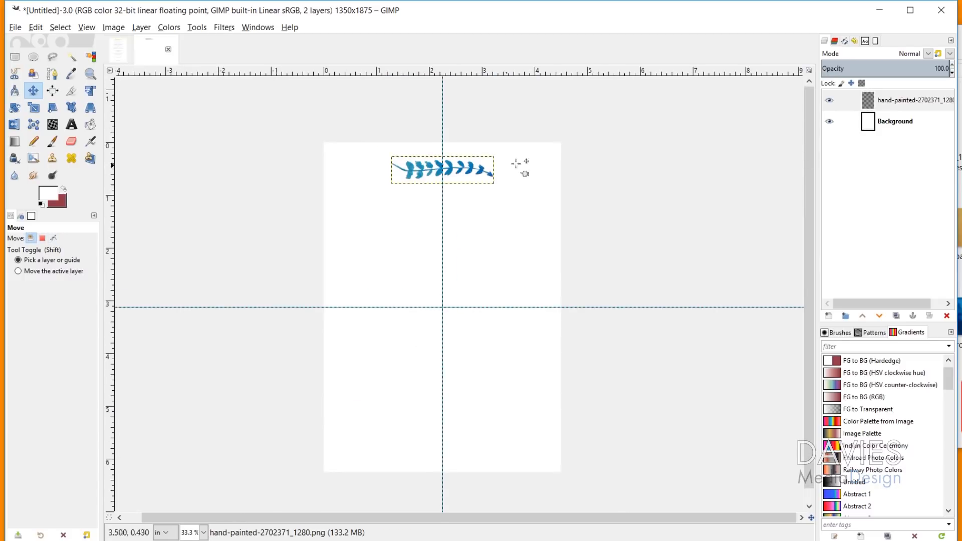
double_click(884, 101)
type("Lar")
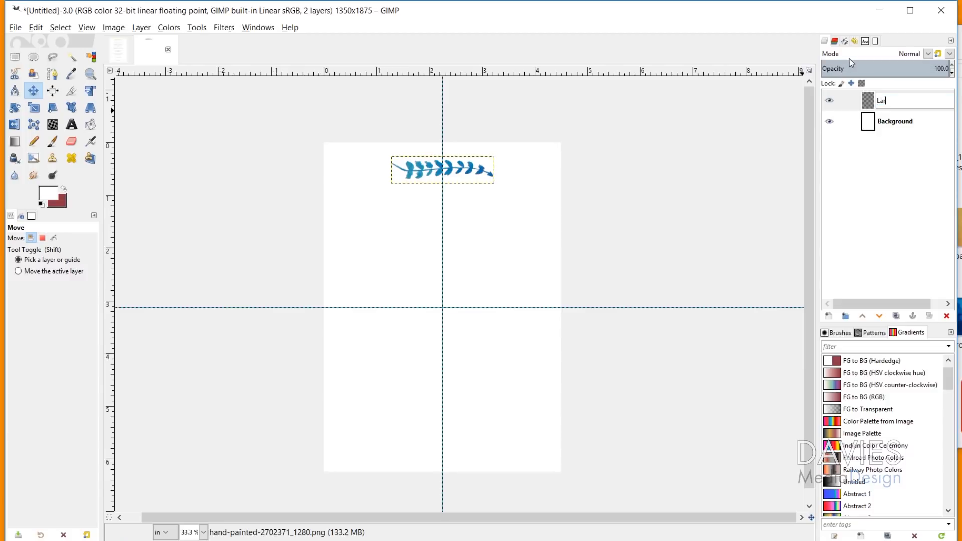
type("ge Branch")
key("Return")
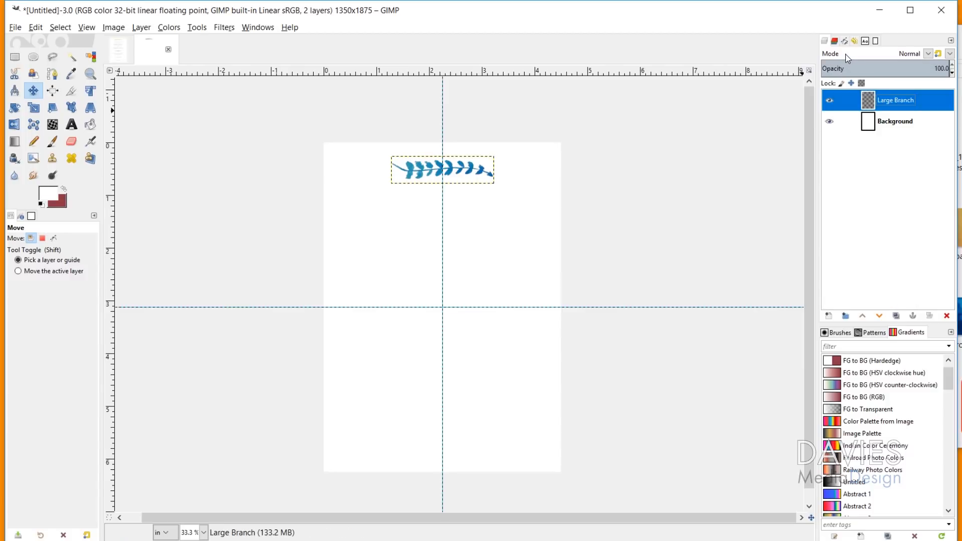
Duplicate Large Branch and move the copy down near the bottom of the page.
left_click(897, 316)
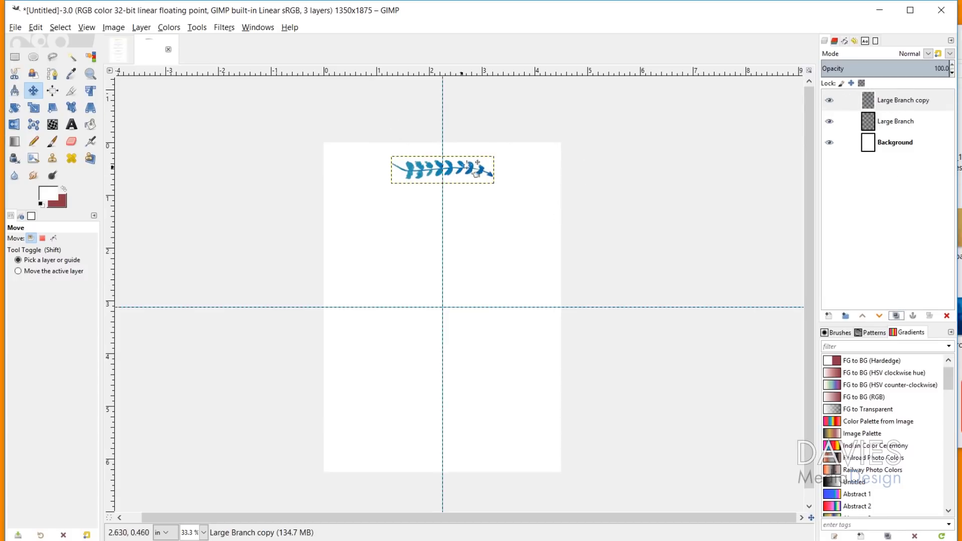
left_click_drag(479, 174, 479, 444)
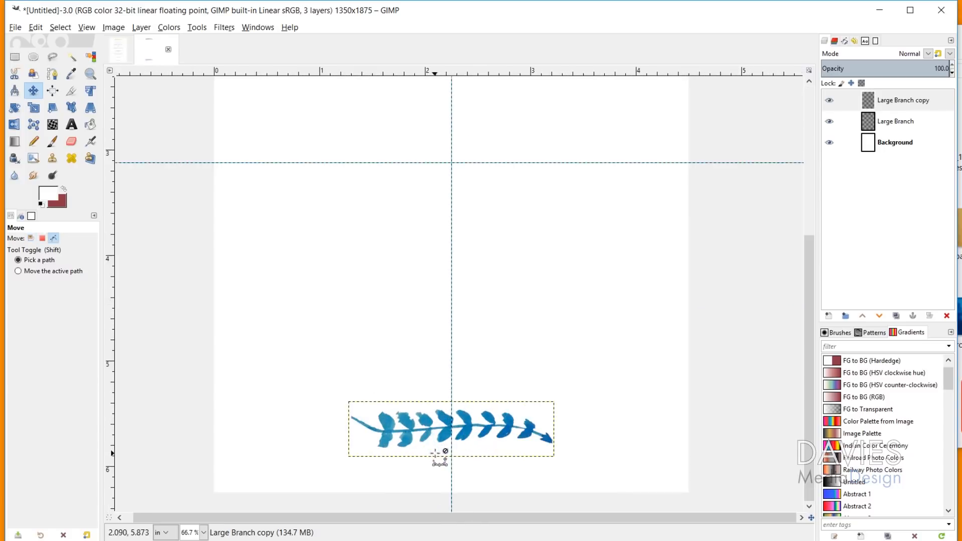
scroll(435, 451, "up", 2)
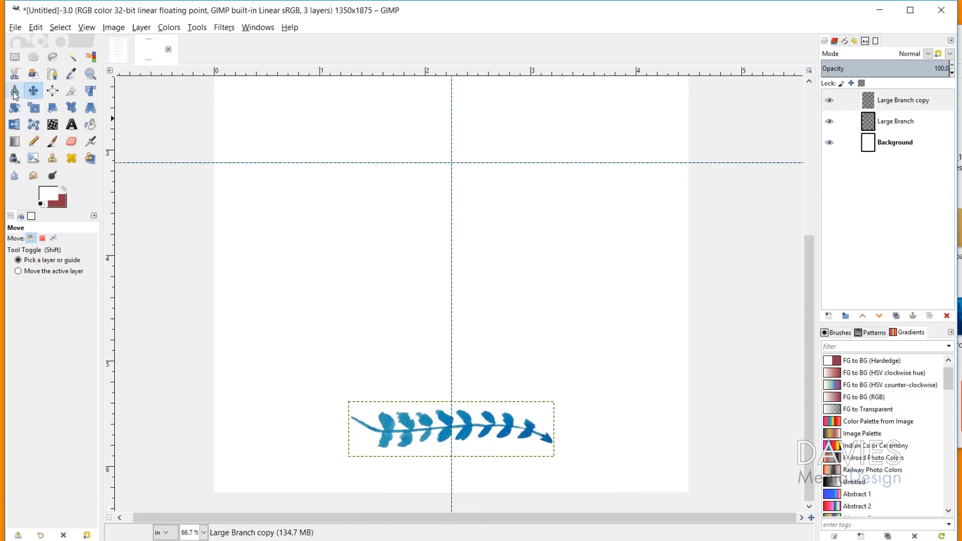
Scale the lower branch copy down to about 1.16 inches wide.
left_click(34, 107)
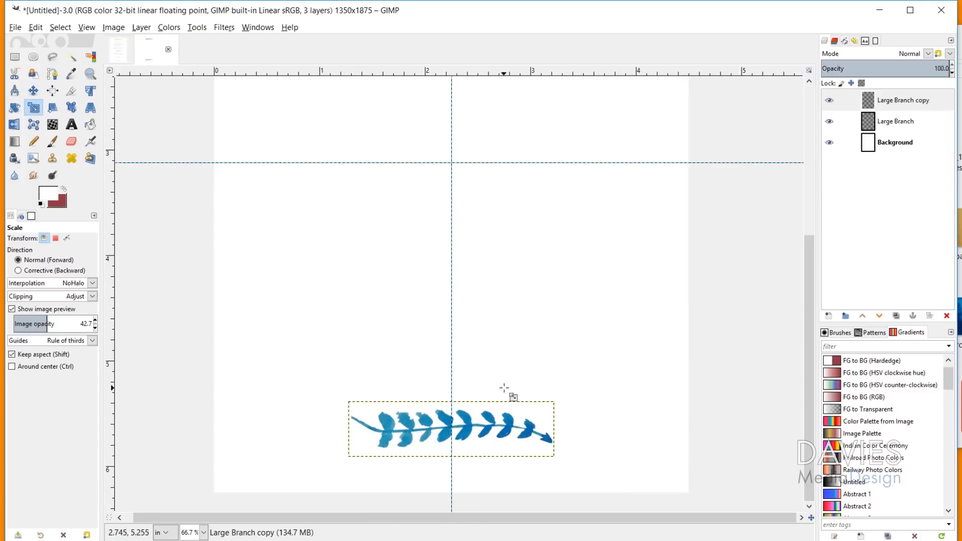
left_click(519, 428)
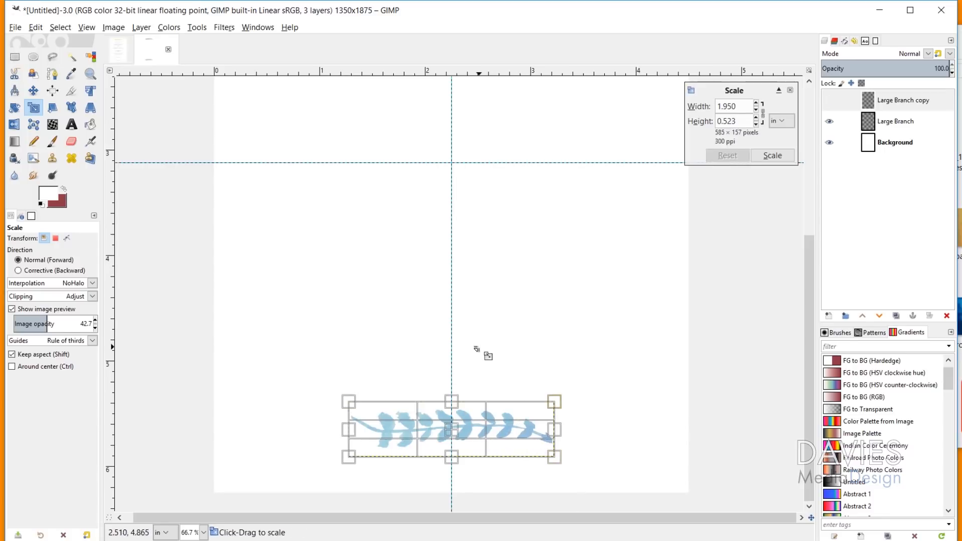
left_click_drag(561, 469, 476, 429)
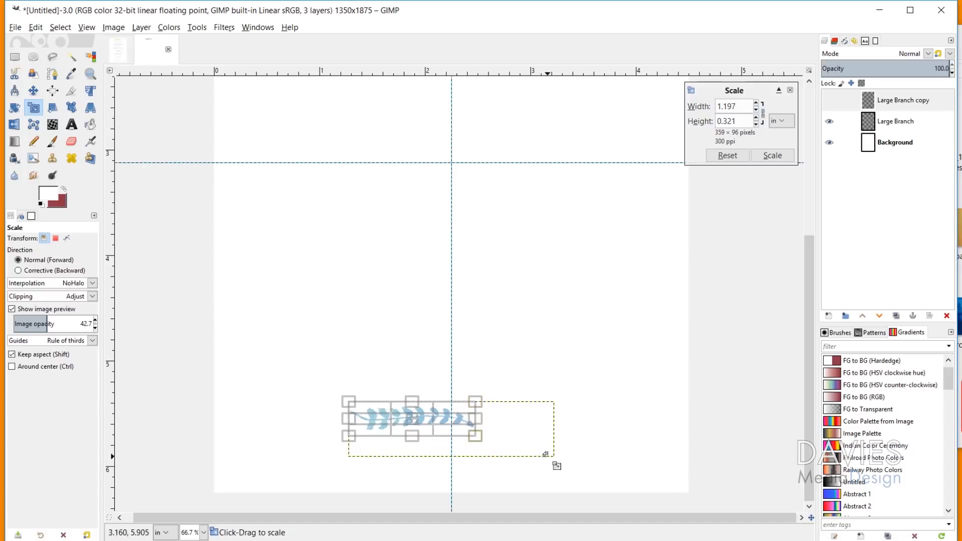
left_click_drag(490, 447, 483, 444)
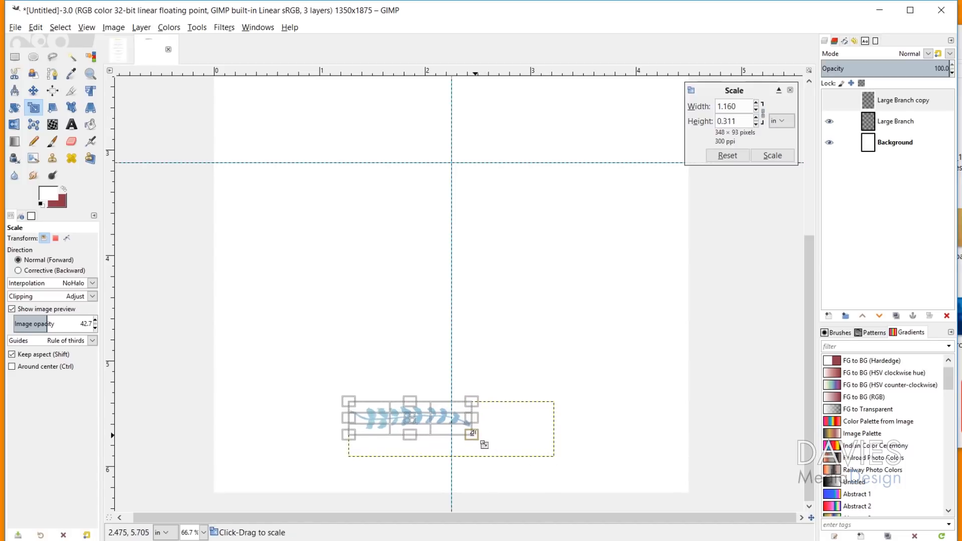
left_click(784, 158)
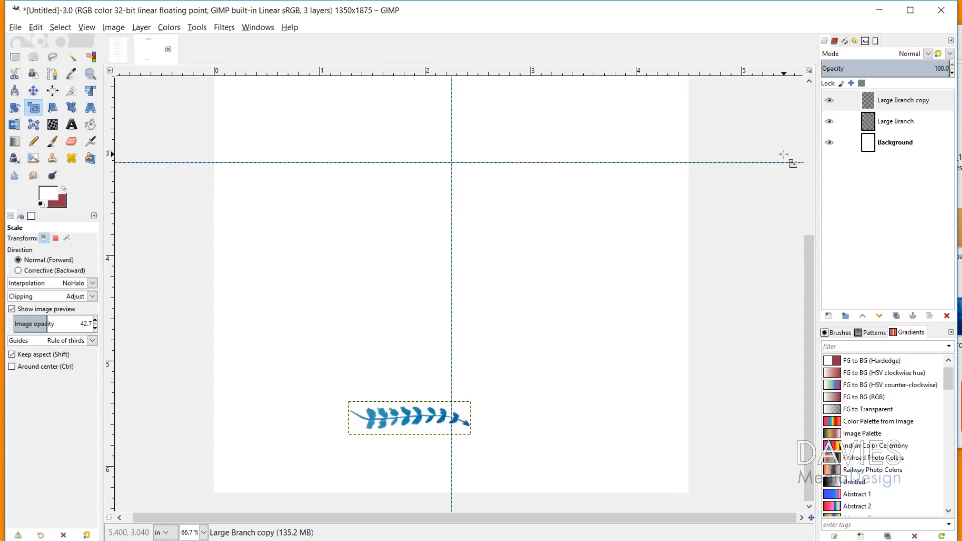
Flip the small branch horizontally and nudge it into place.
left_click(16, 128)
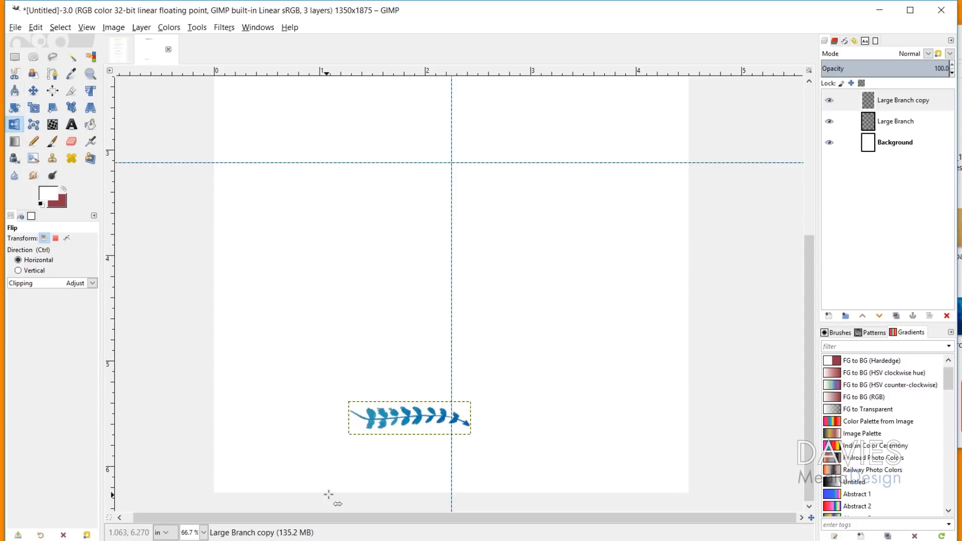
left_click(408, 423)
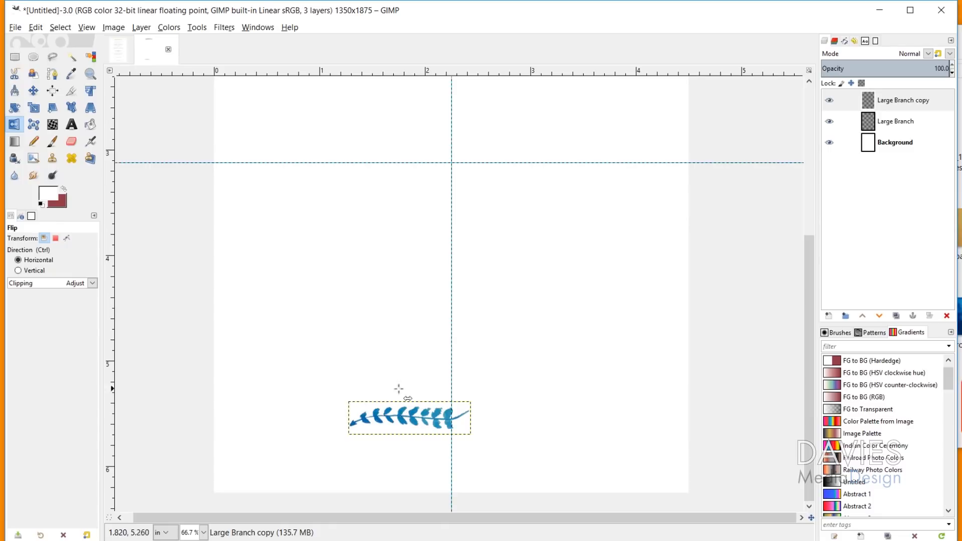
left_click(33, 91)
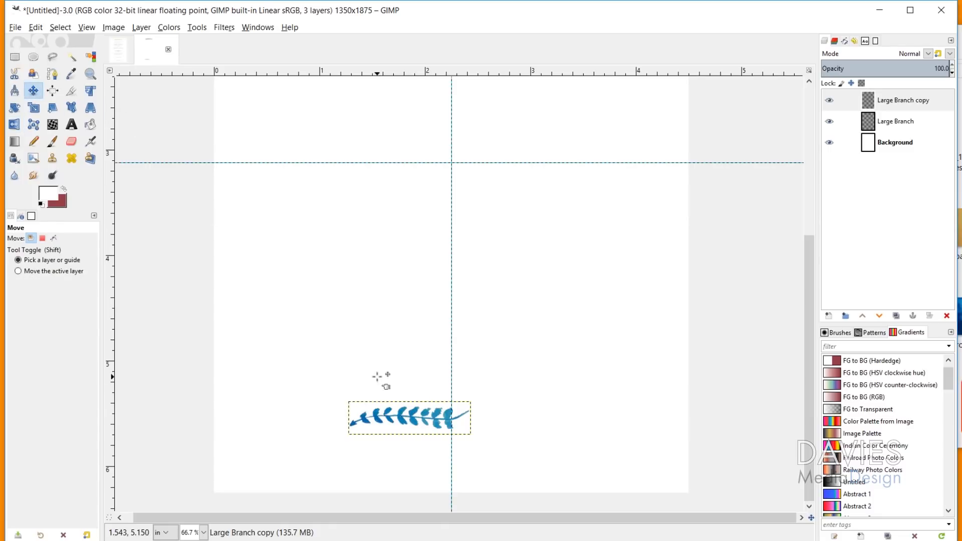
left_click_drag(409, 423, 449, 451)
Rename the 'Large Branch copy' layer to 'Small Branch', keeping it visible, and select Large Branch.
scroll(413, 325, "up", 1)
scroll(420, 327, "down", 2, "ctrl")
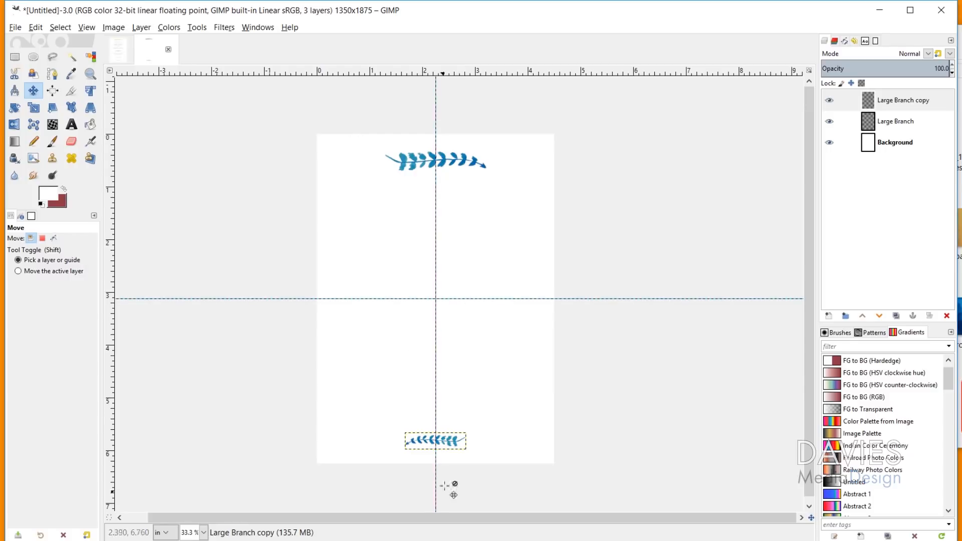
double_click(902, 102)
type("Sm")
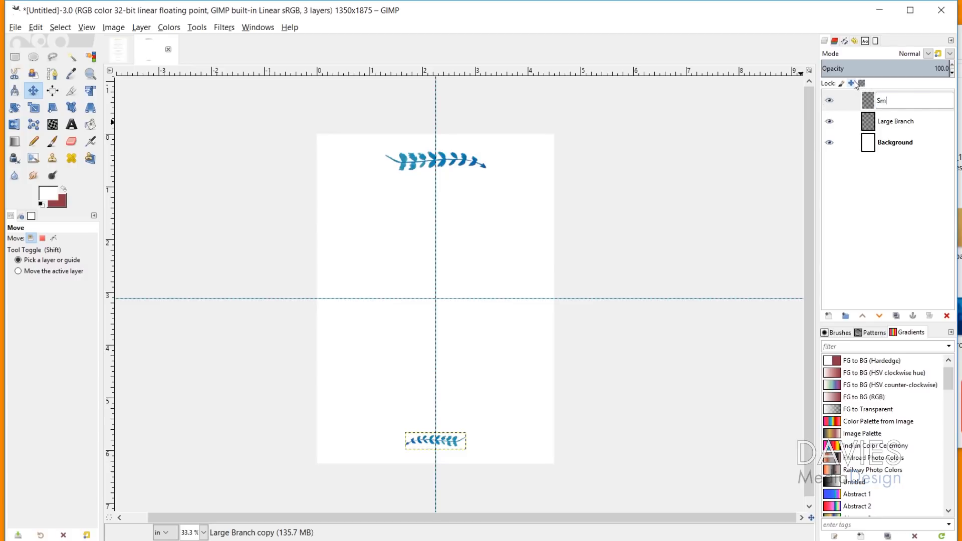
type("all Branch")
key("Return")
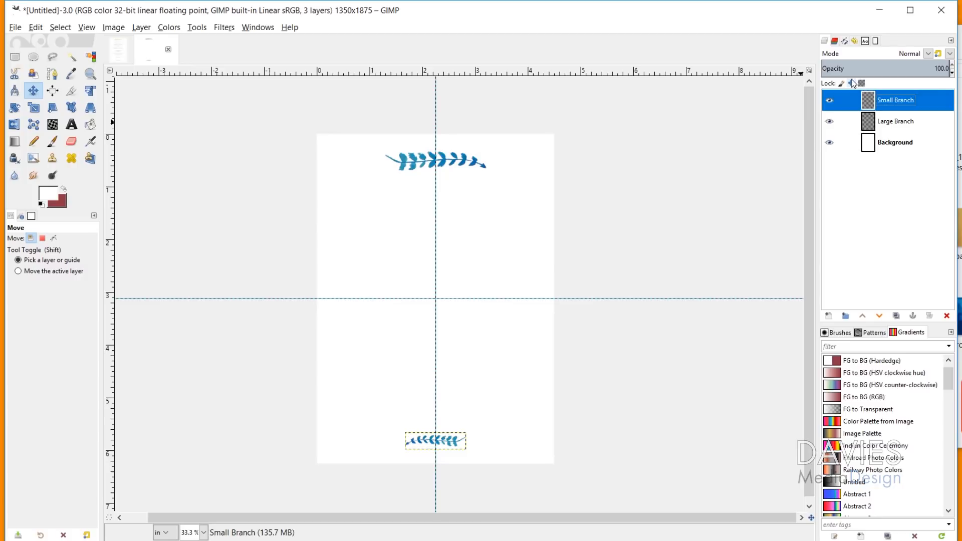
left_click(831, 102)
left_click(830, 102)
left_click(880, 120)
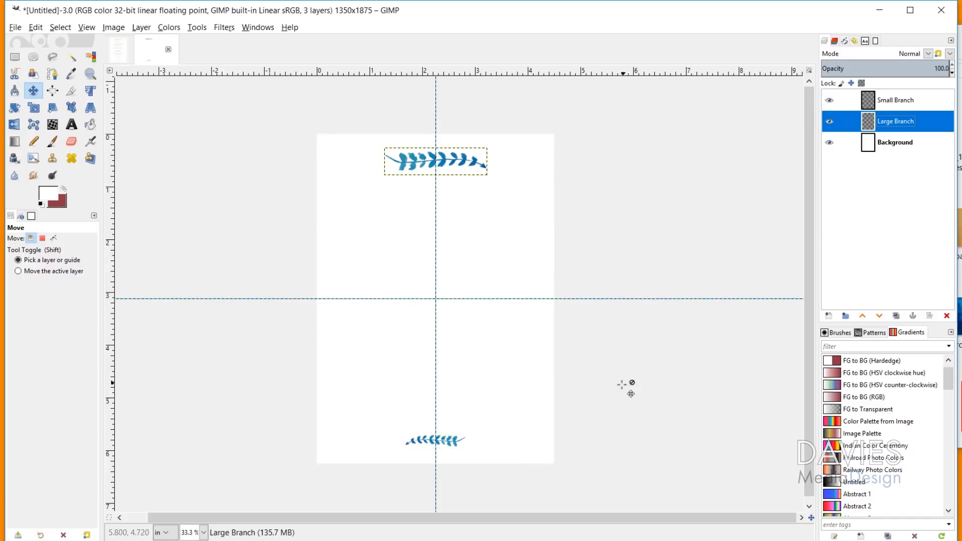
Drag the gold pattern image from Downloads onto the page as a new layer.
key("alt+Tab")
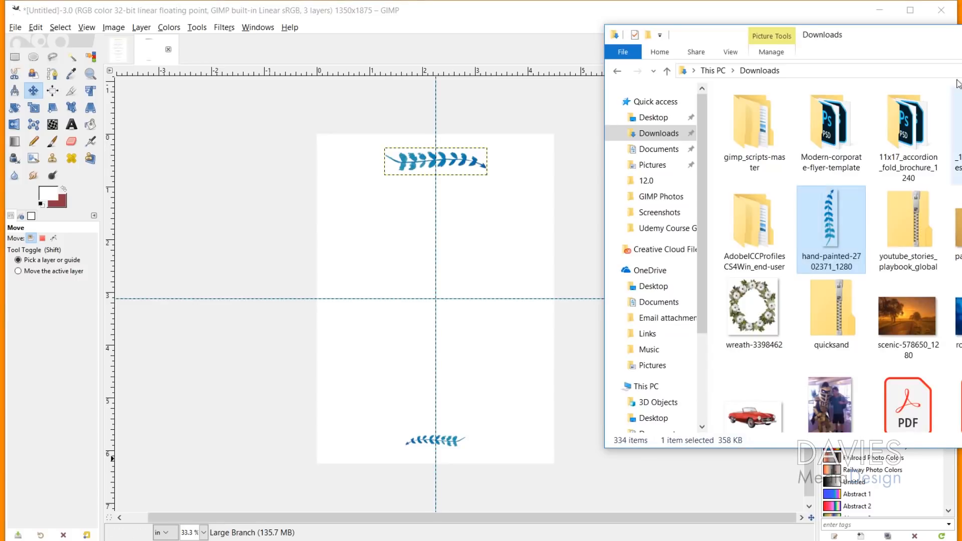
left_click_drag(910, 33, 804, 33)
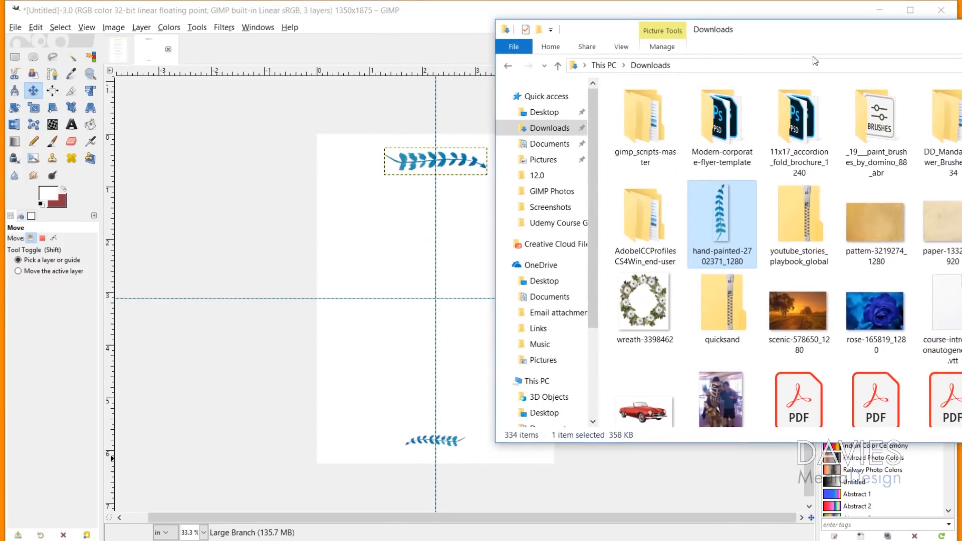
left_click_drag(714, 258, 423, 242)
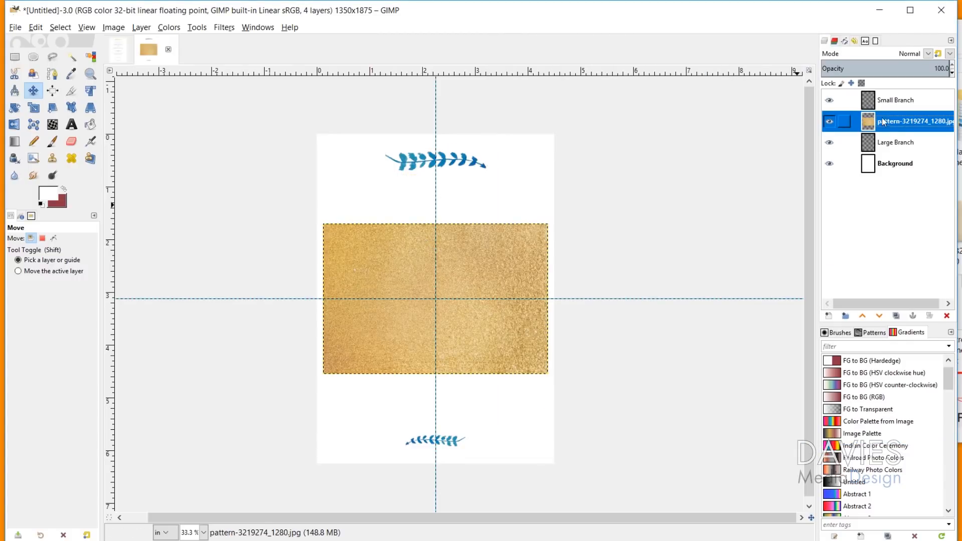
Rename the pattern layer to 'Gold Foil'.
double_click(919, 124)
type("G")
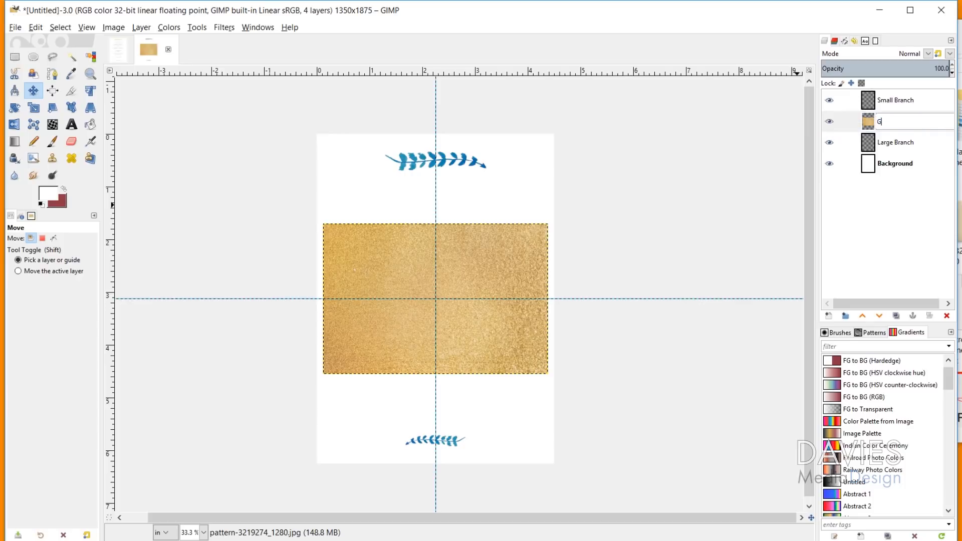
type("old Foil")
key("Return")
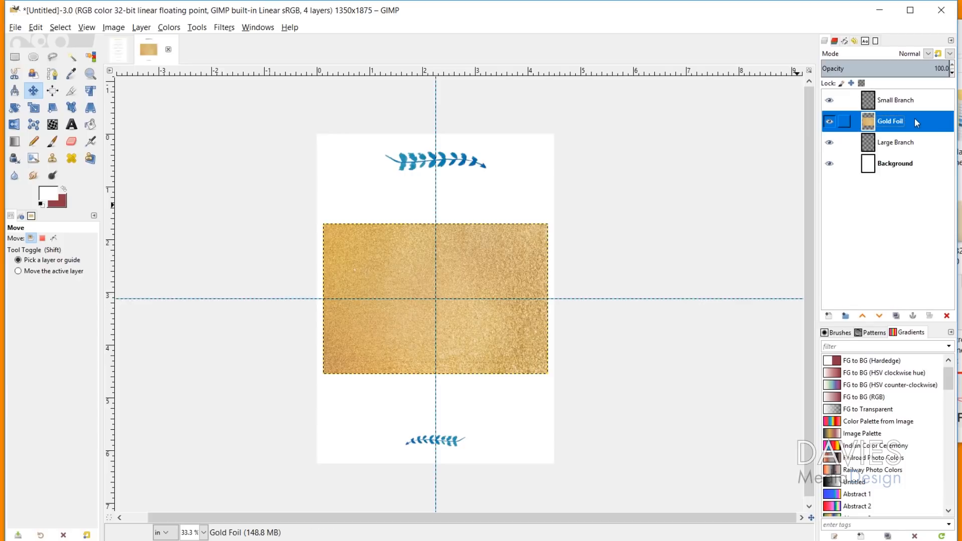
Move the Gold Foil up over the top branch and delete all foil outside the Large Branch shape.
left_click_drag(392, 262, 390, 137)
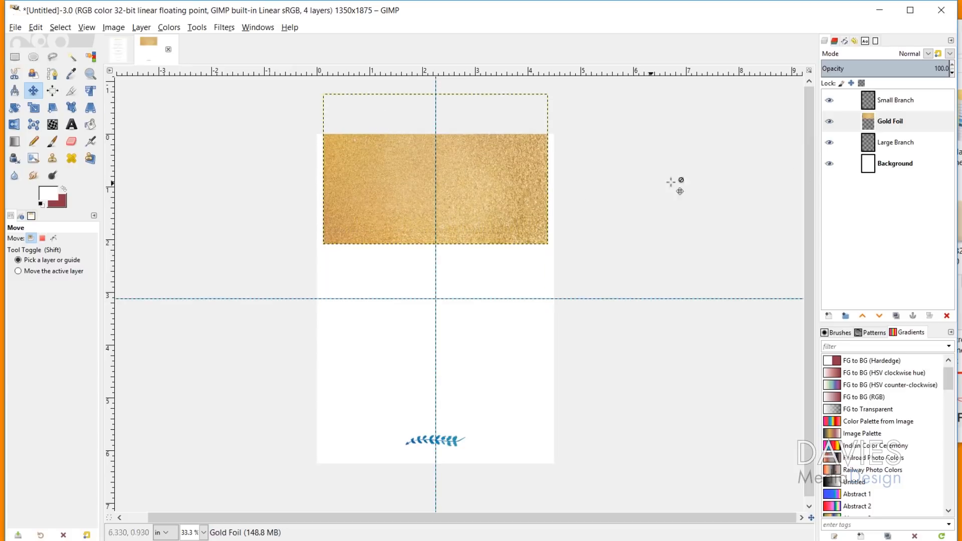
left_click(871, 144, "alt")
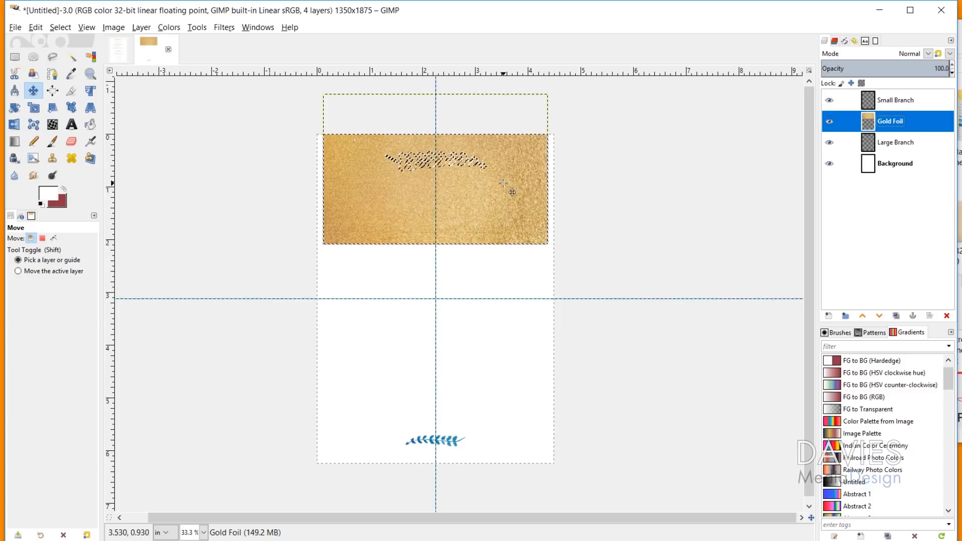
key("ctrl+period")
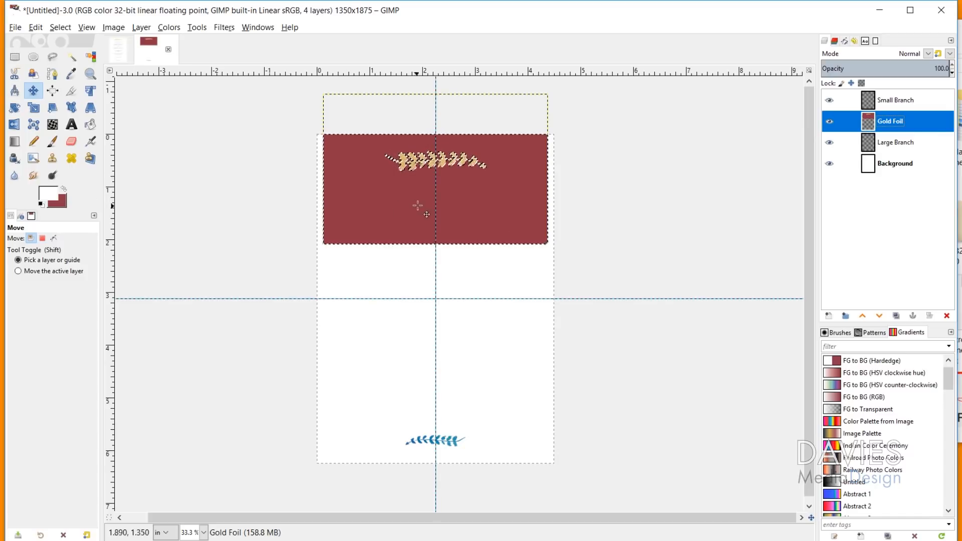
key("ctrl+z")
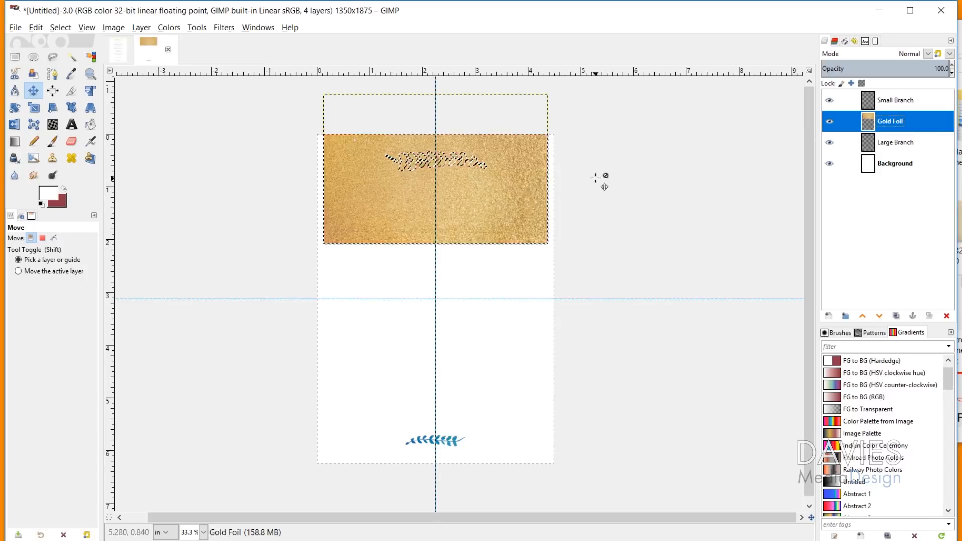
right_click(872, 125)
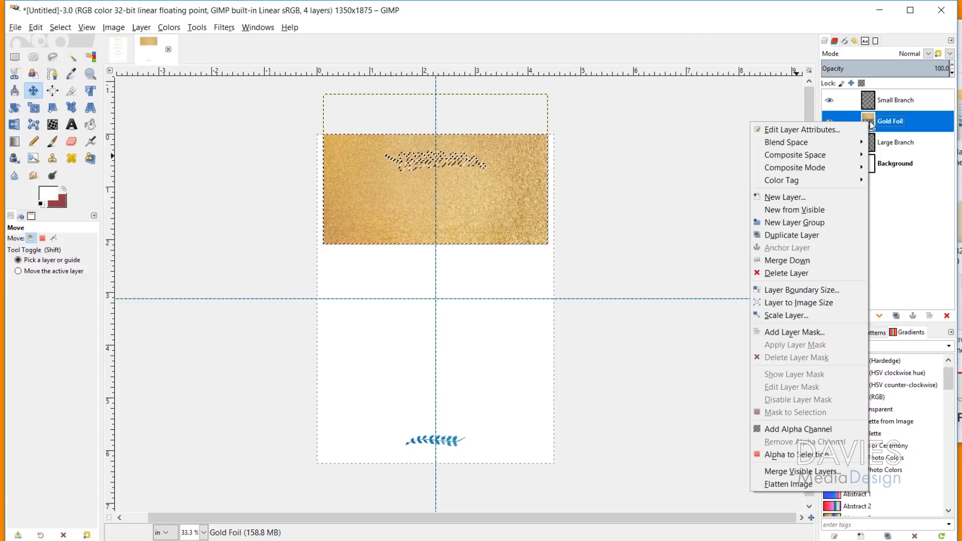
left_click(785, 429)
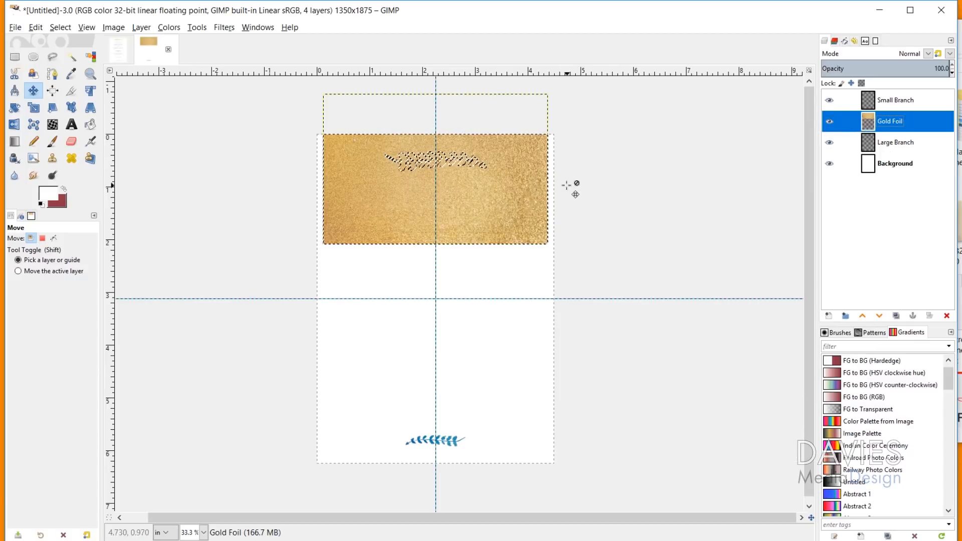
key("Delete")
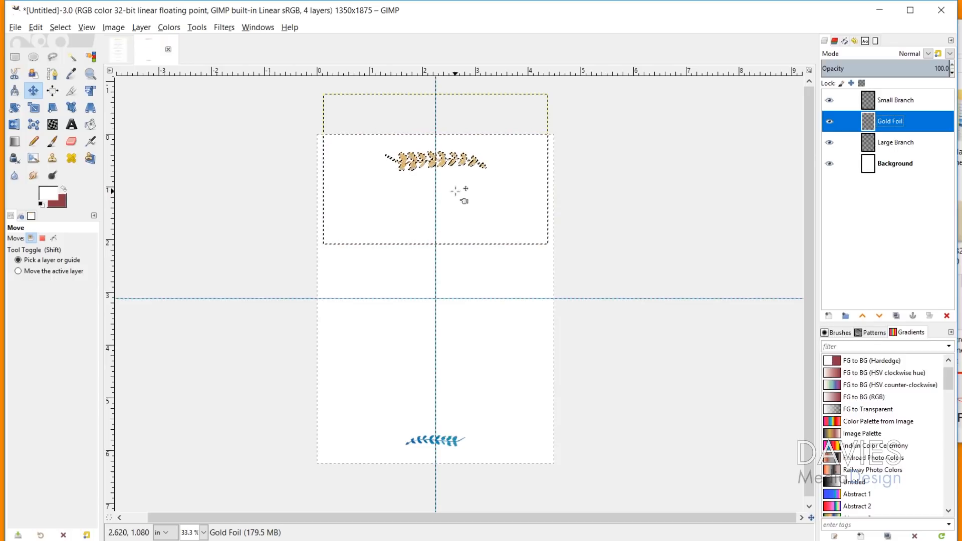
key("shift+ctrl+a")
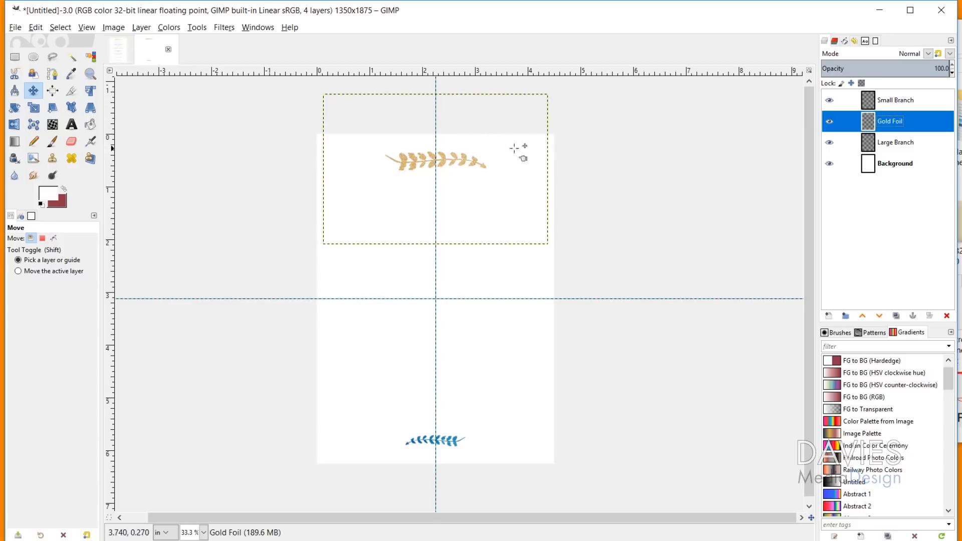
Crop the Gold Foil layer to its content and bring up the Downloads folder.
left_click(71, 142)
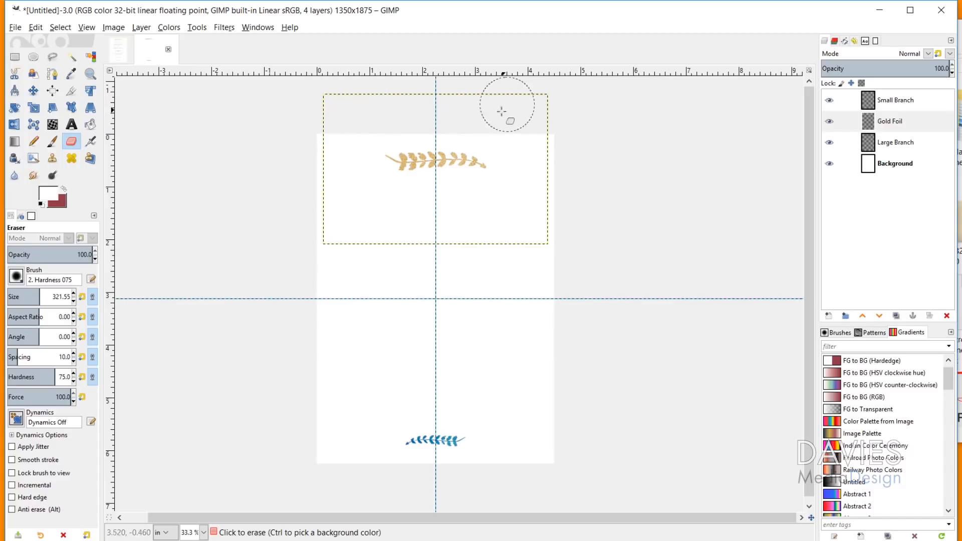
left_click(141, 28)
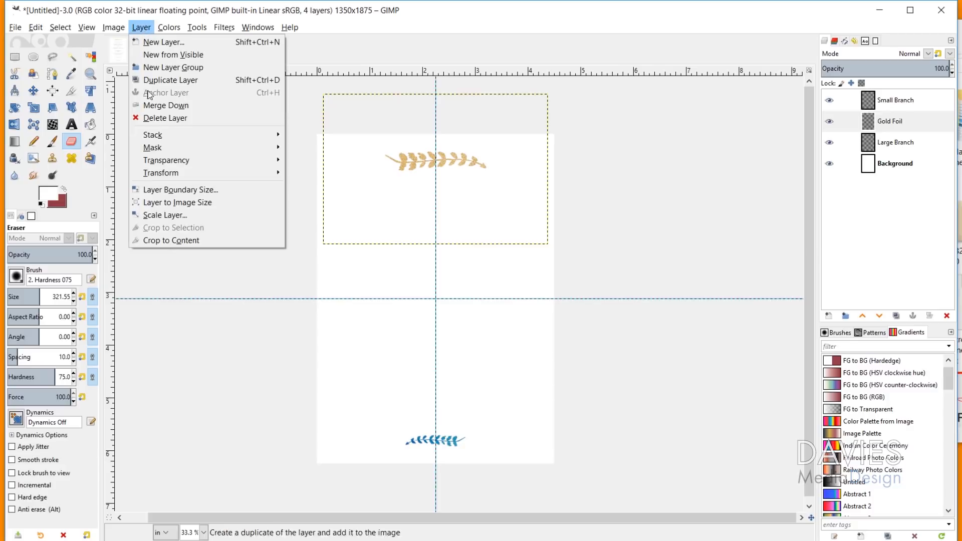
left_click(193, 235)
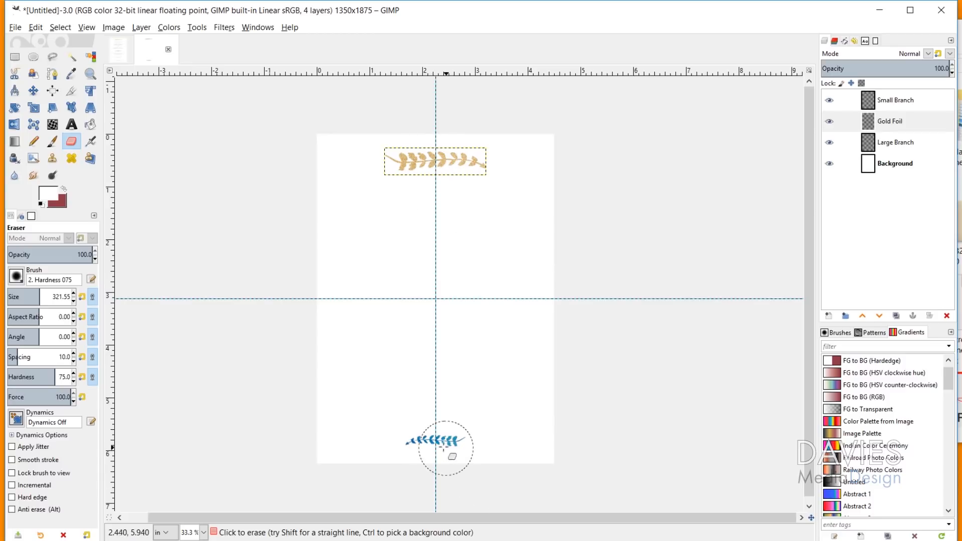
left_click(33, 91)
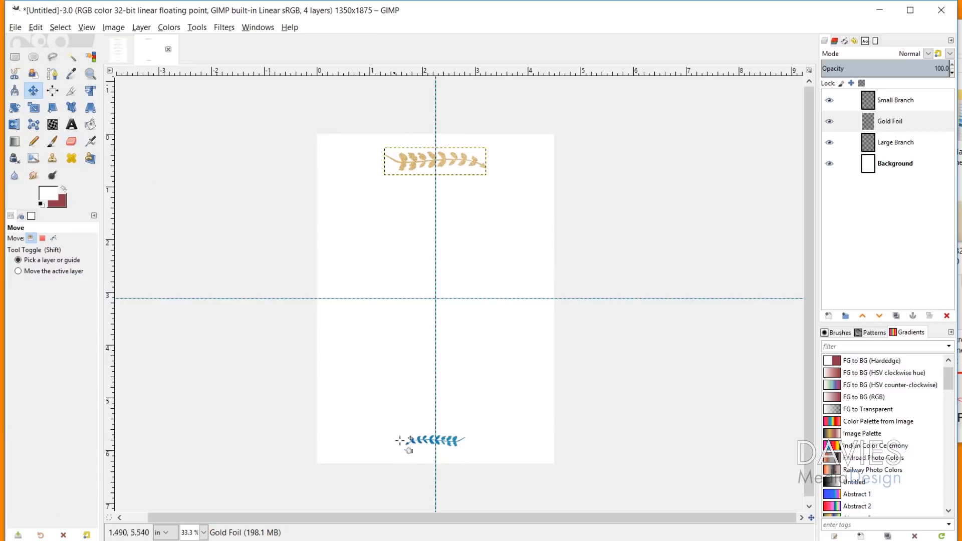
left_click(401, 540)
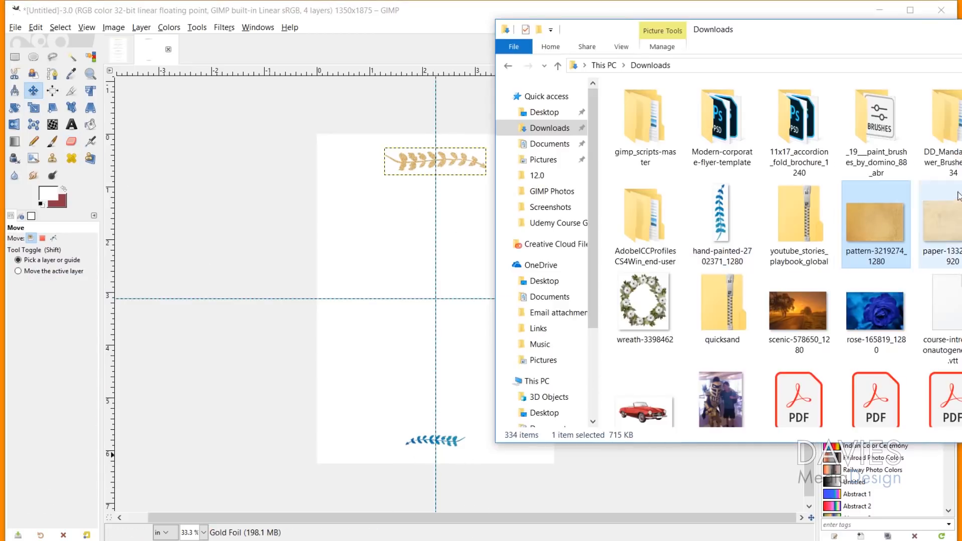
Import the gold pattern file as a layer named Gold Foil 2 at the top of the stack.
left_click_drag(875, 223, 428, 250)
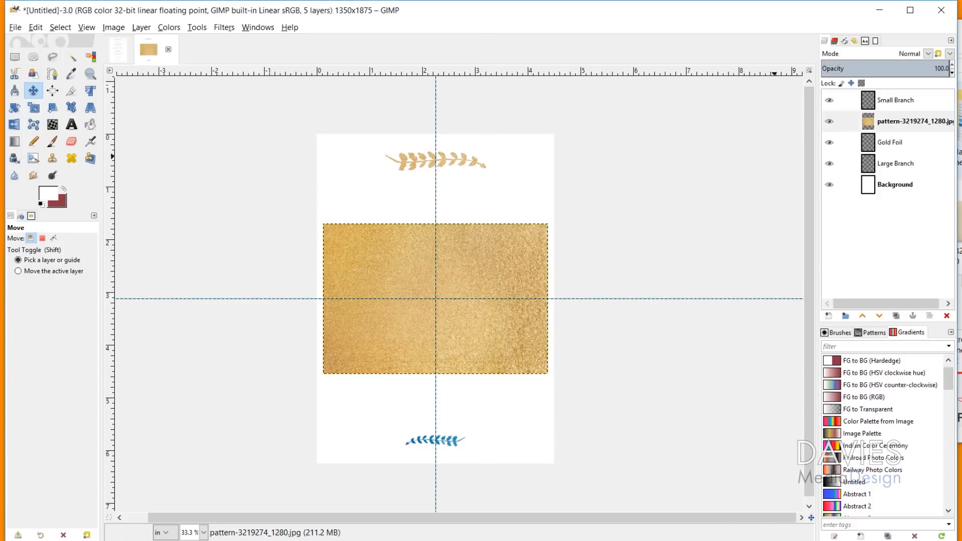
double_click(902, 121)
type("Gold Foil 2")
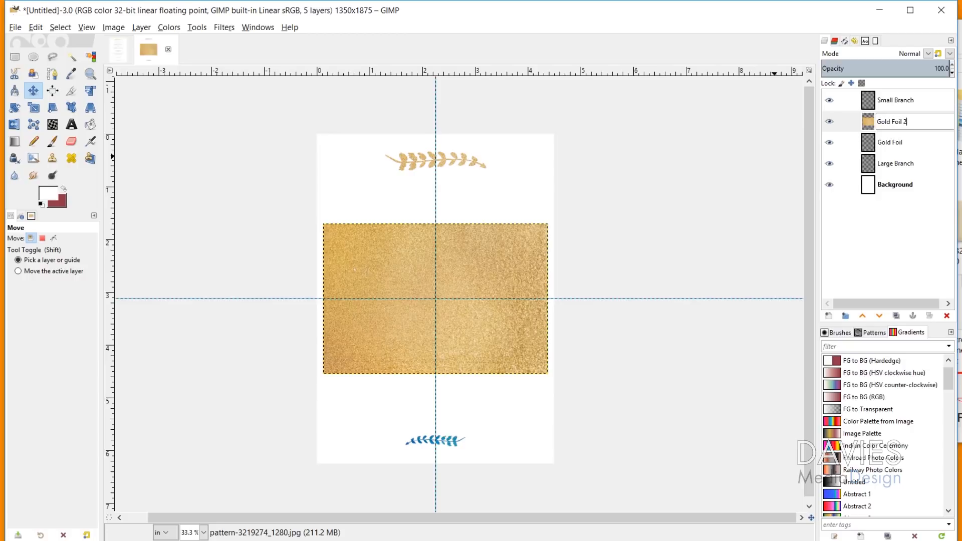
key("Return")
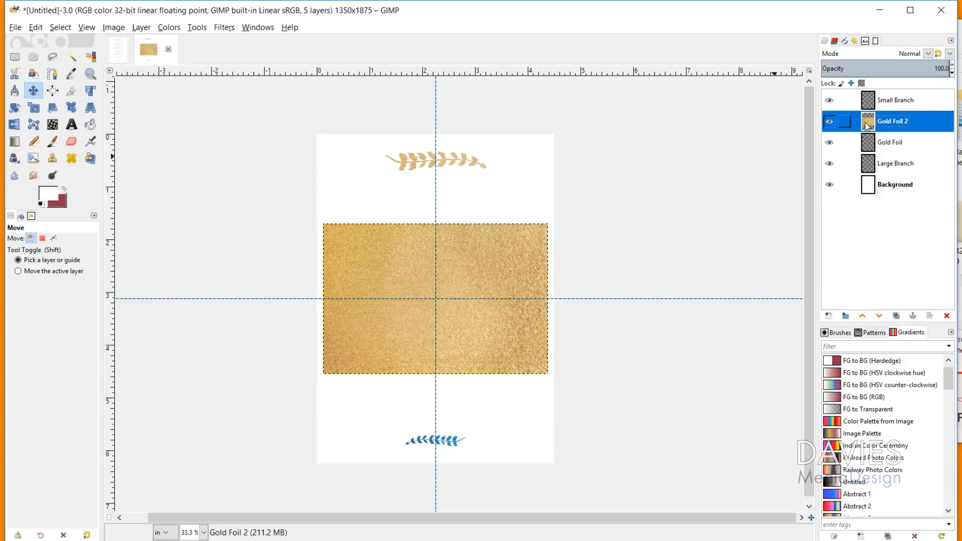
left_click_drag(870, 125, 870, 93)
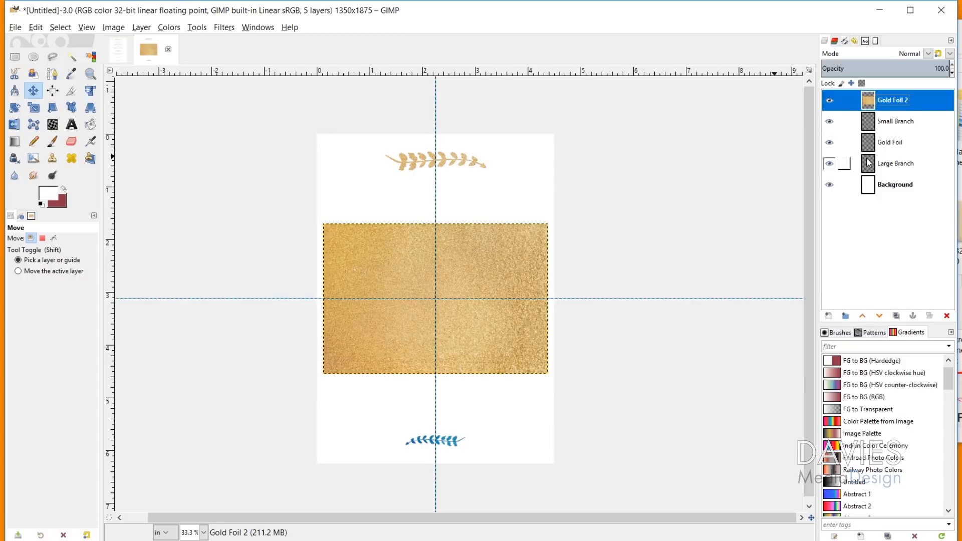
Move Gold Foil 2 down over the small branch and delete all foil outside the Small Branch shape.
left_click_drag(409, 261, 409, 398)
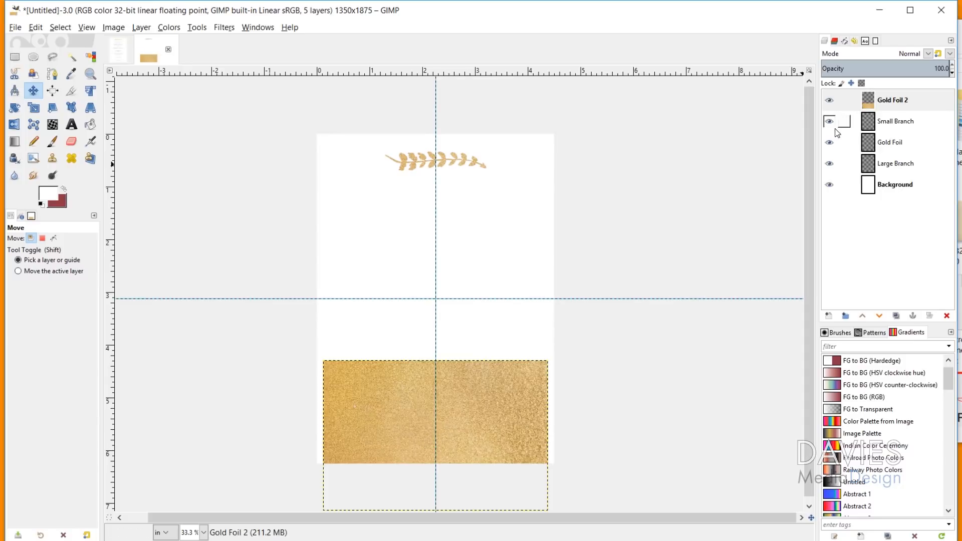
left_click(869, 127, "alt")
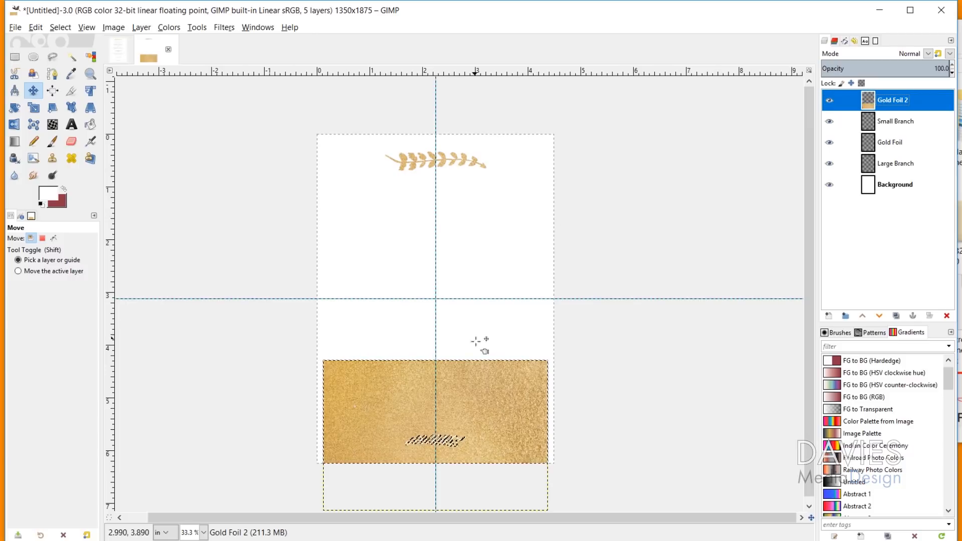
key("ctrl+period")
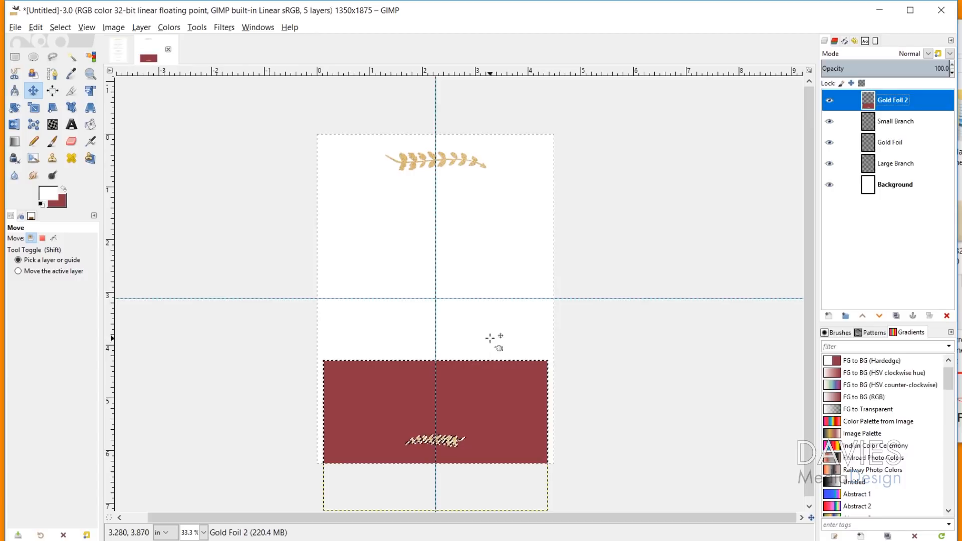
key("ctrl+z")
right_click(865, 100)
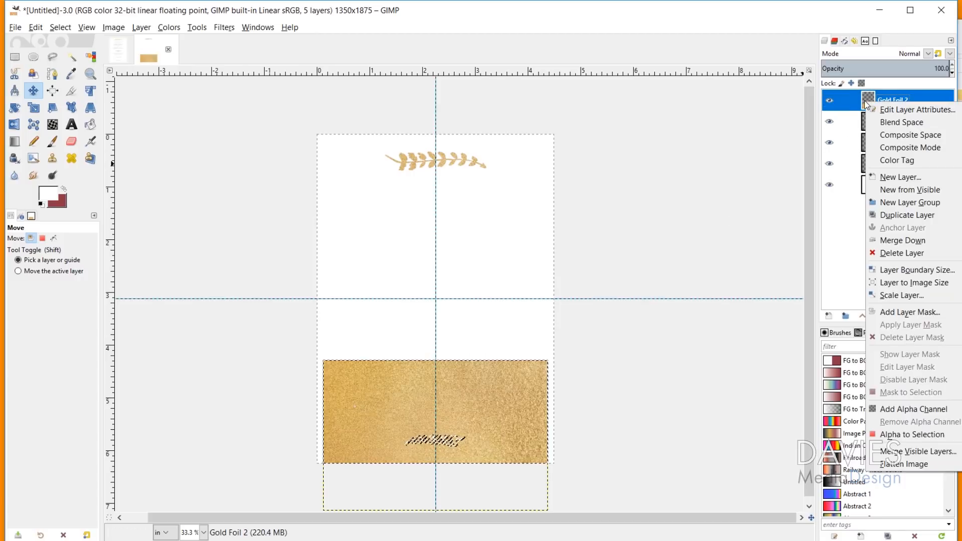
left_click(906, 409)
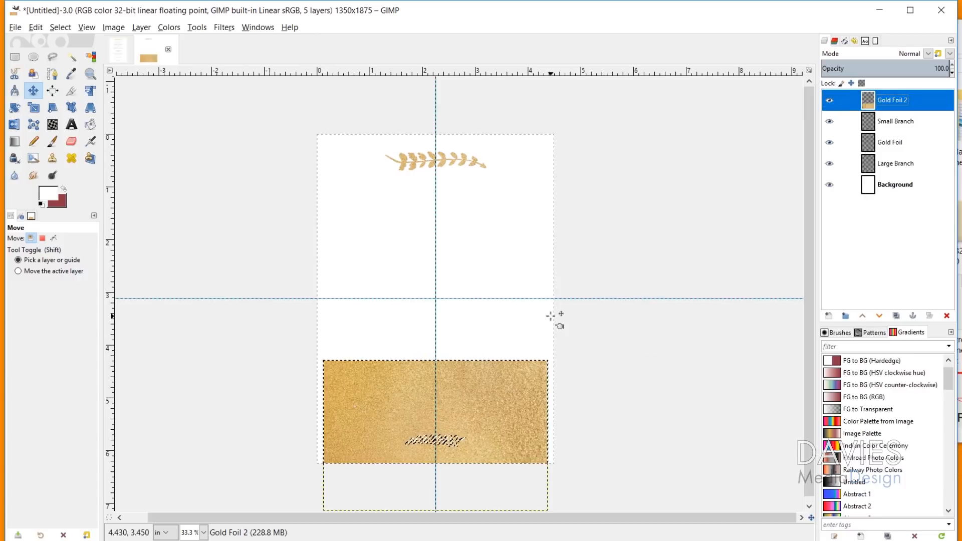
key("Delete")
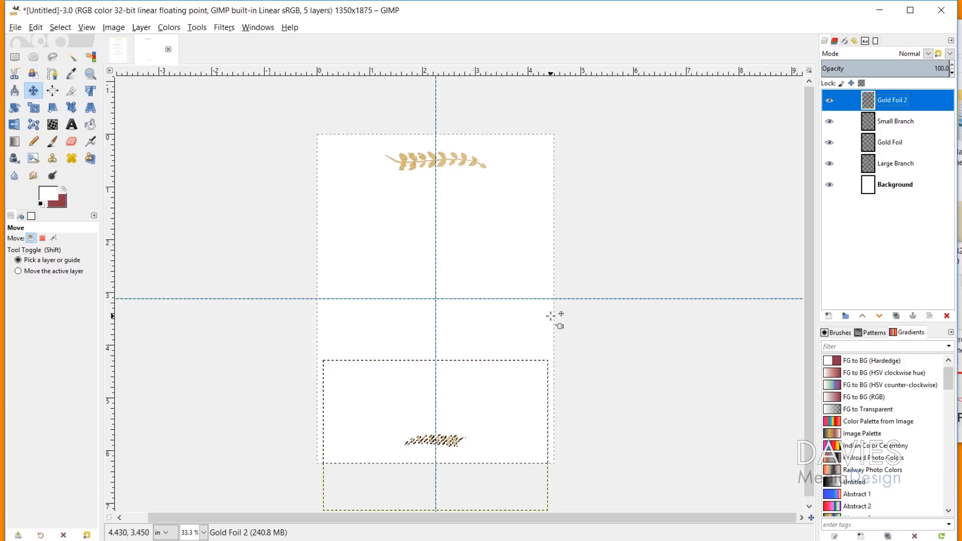
key("ctrl+shift+a")
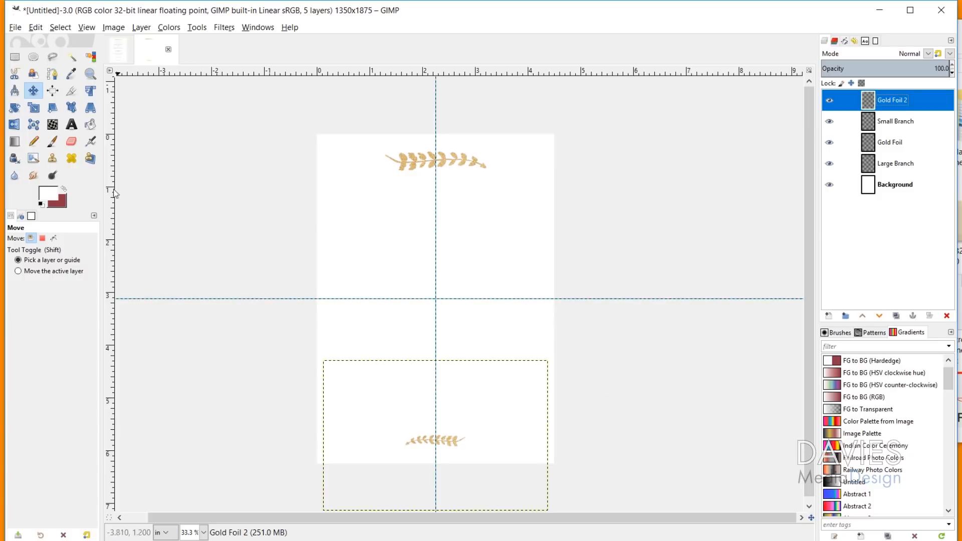
Erase leftover foil along Gold Foil 2's bottom edge and crop the layer to its content.
left_click(71, 141)
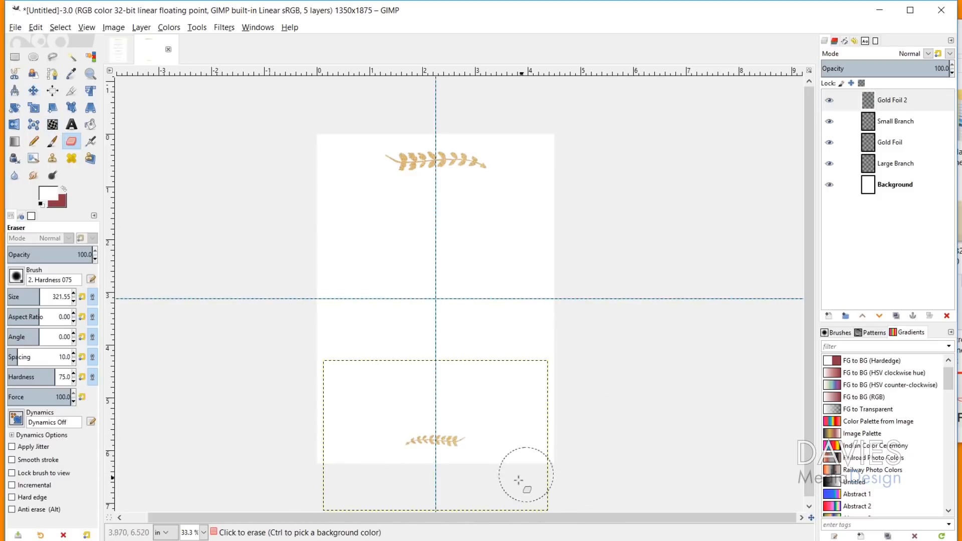
mouse_move(519, 480)
left_mouse_down()
mouse_move(391, 490)
mouse_move(561, 455)
left_mouse_up()
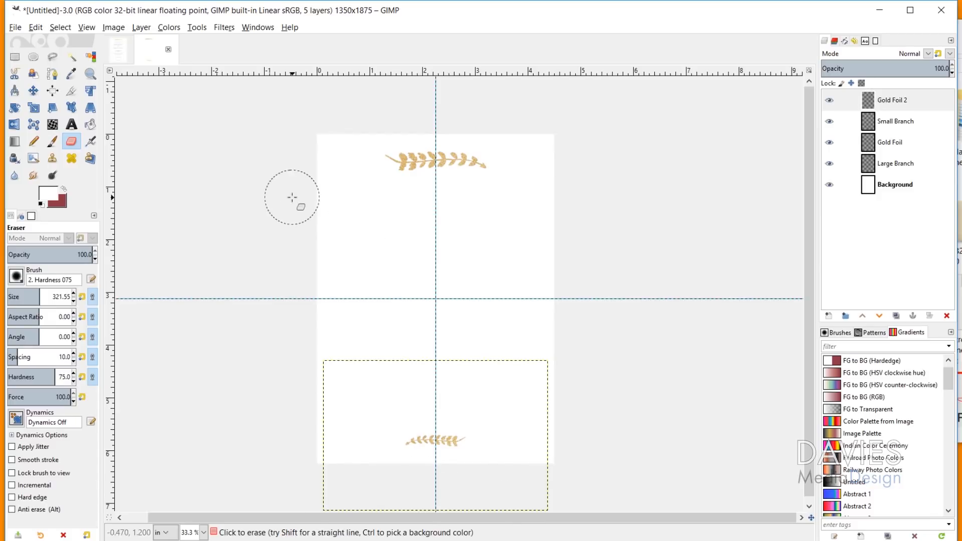
left_click(140, 27)
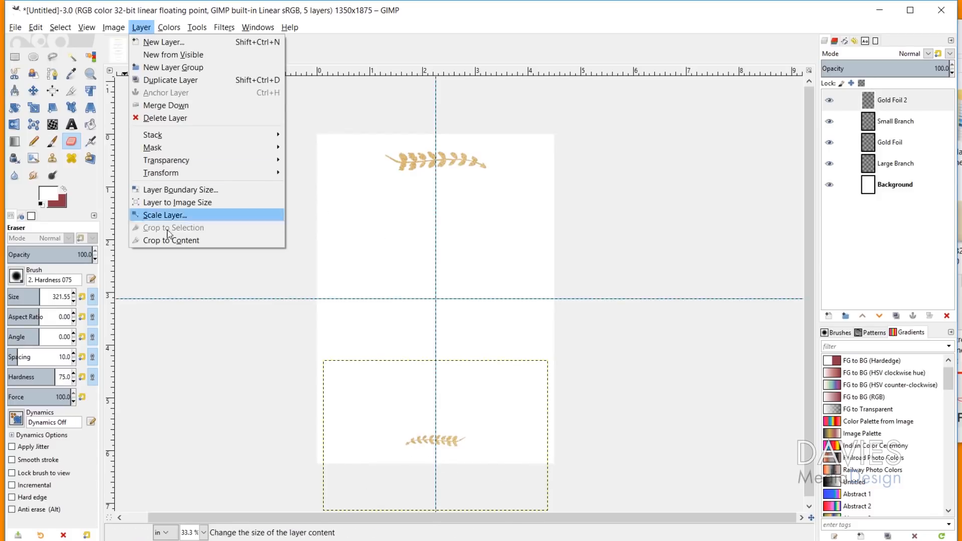
left_click(171, 240)
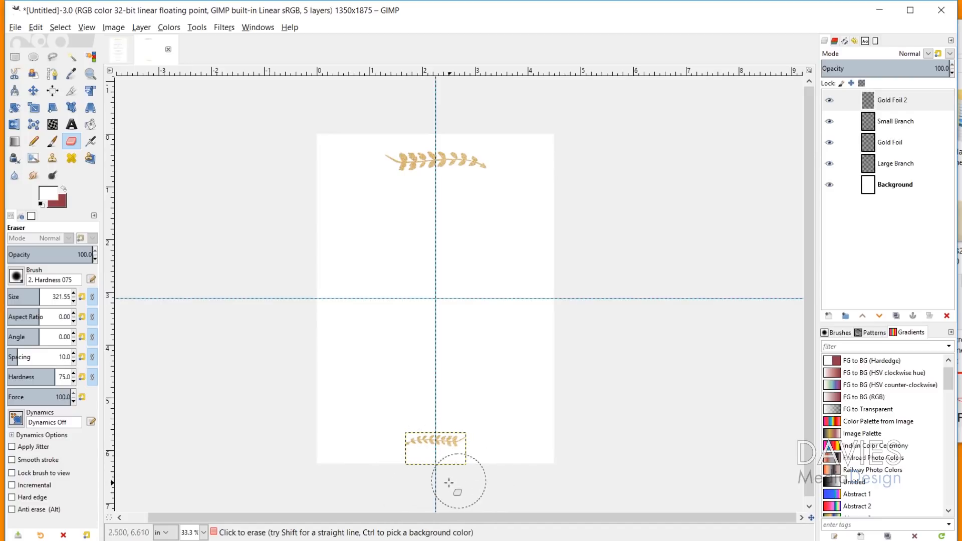
left_click(139, 27)
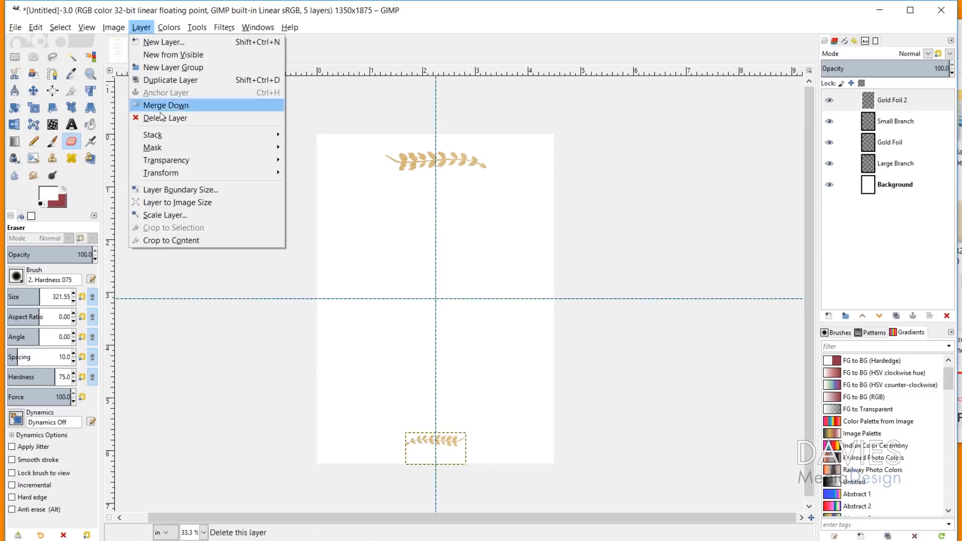
left_click(172, 239)
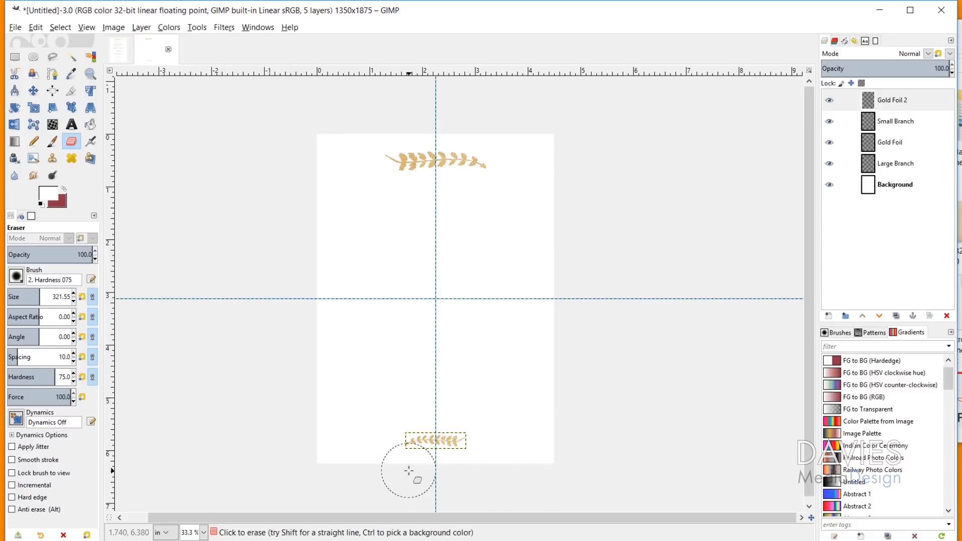
key("m")
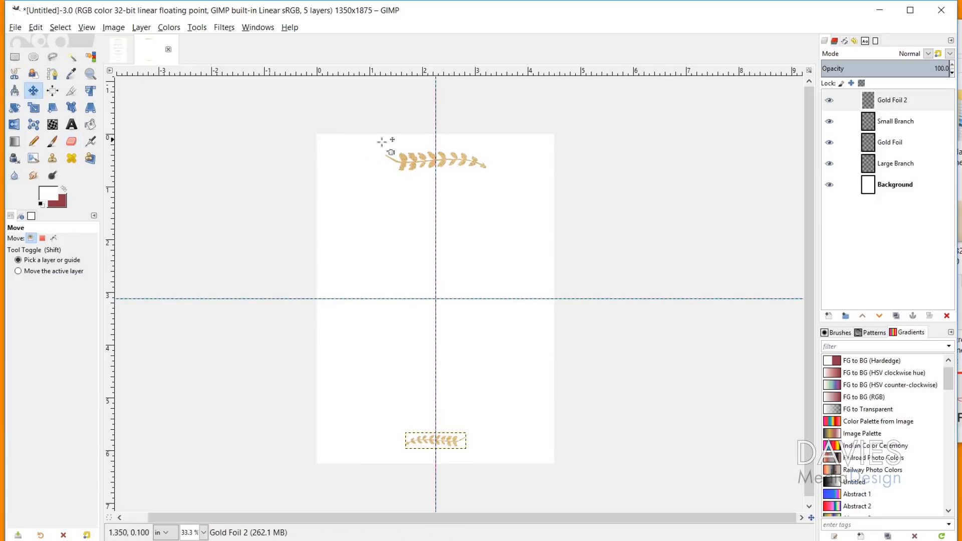
Give the Gold Foil layer Hue-Saturation hue 20.7, lightness 17 and saturation 47.3.
left_click(873, 145)
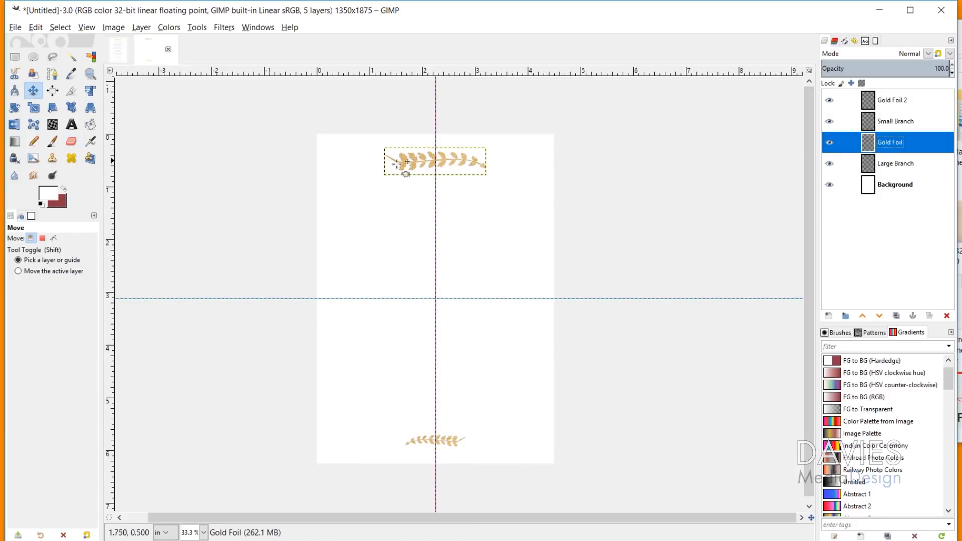
left_click(169, 28)
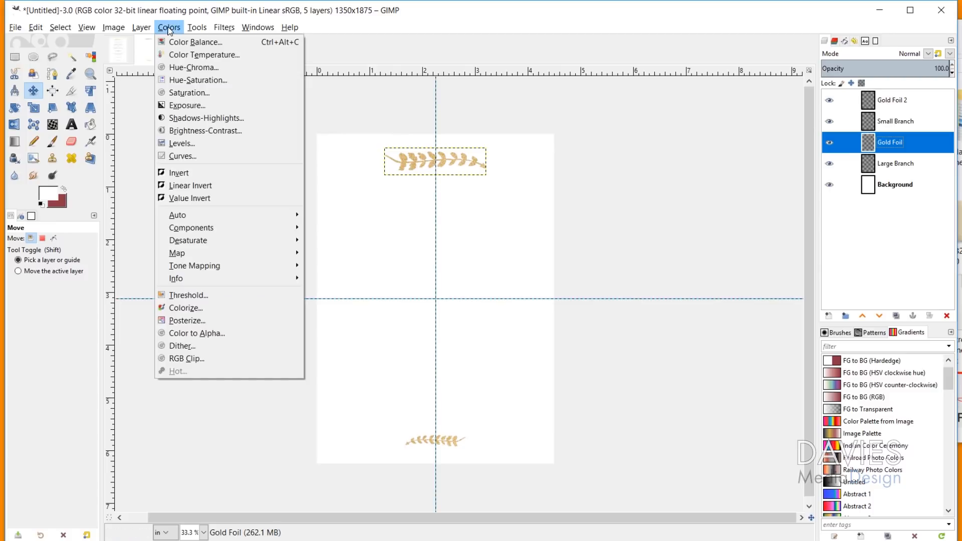
left_click(198, 80)
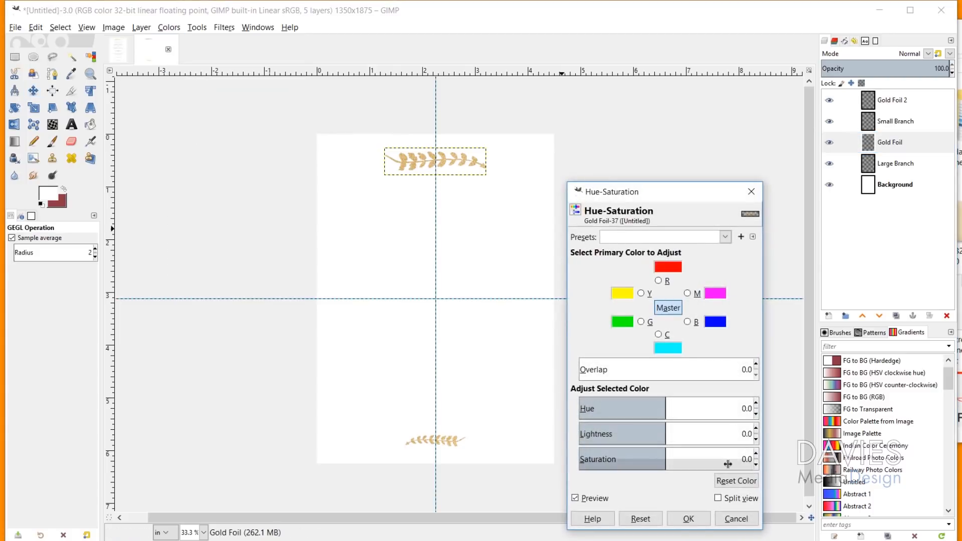
left_click_drag(669, 401, 709, 450)
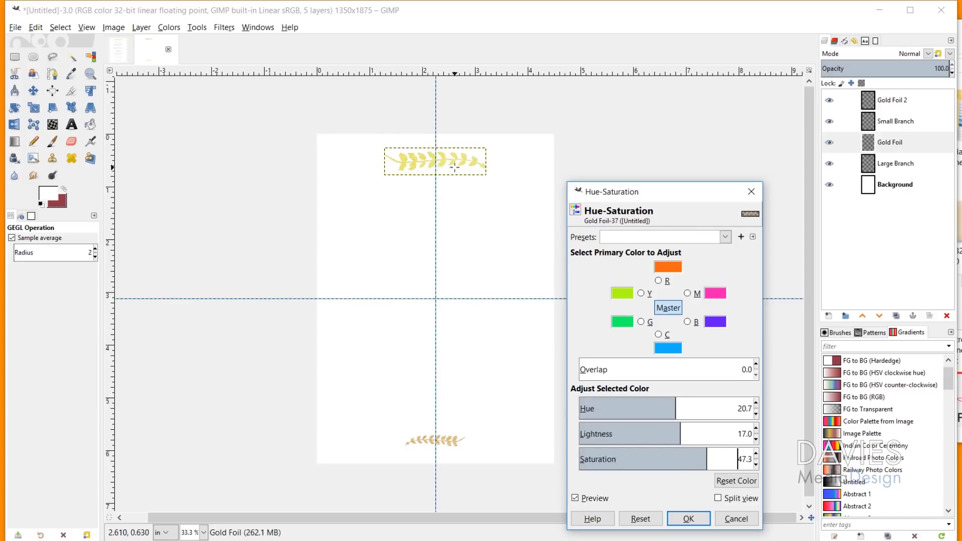
left_click(687, 518)
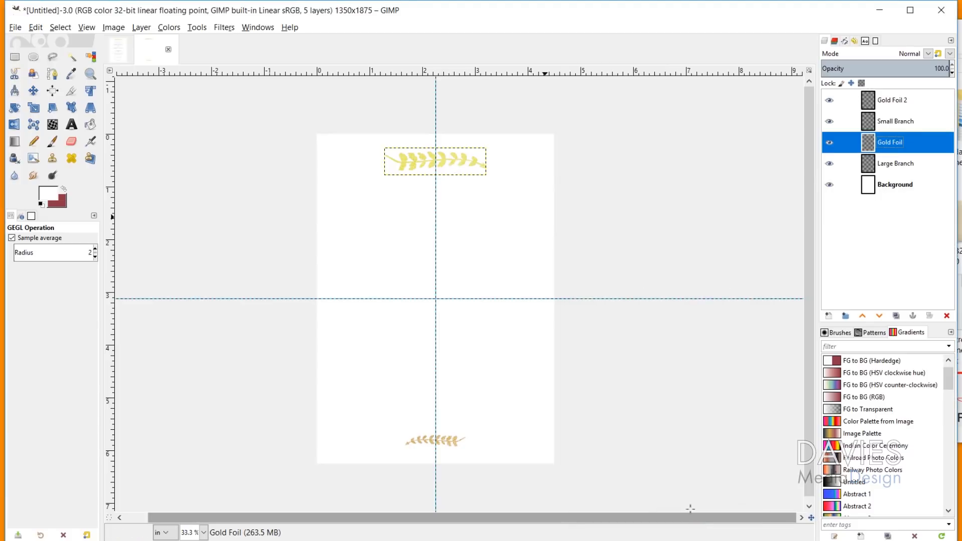
Repeat the same Hue-Saturation adjustment on the Gold Foil 2 layer.
left_click(876, 102)
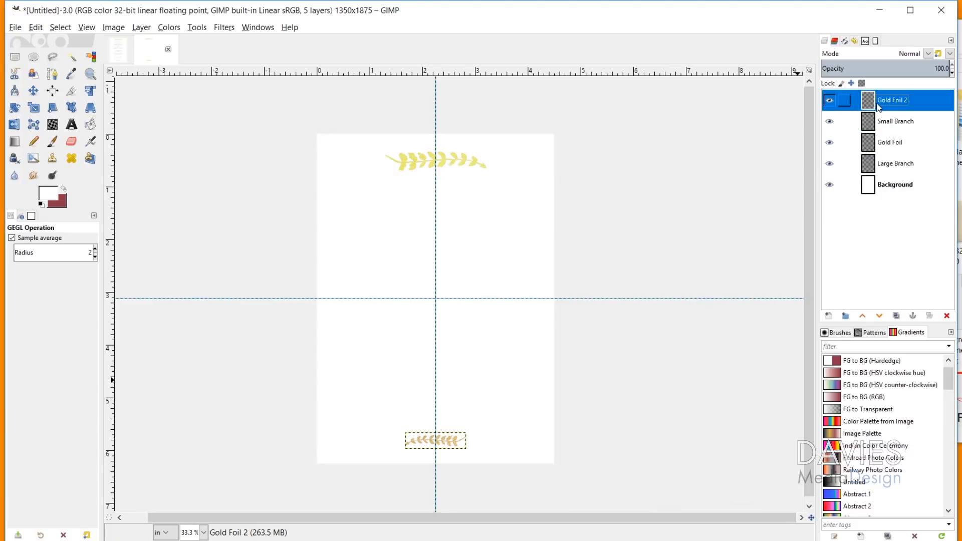
left_click(225, 29)
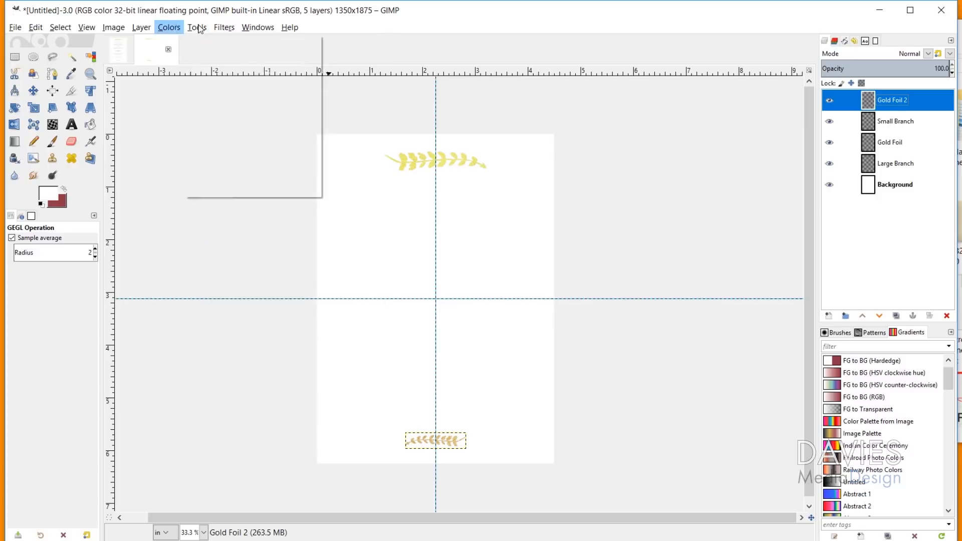
left_click(242, 43)
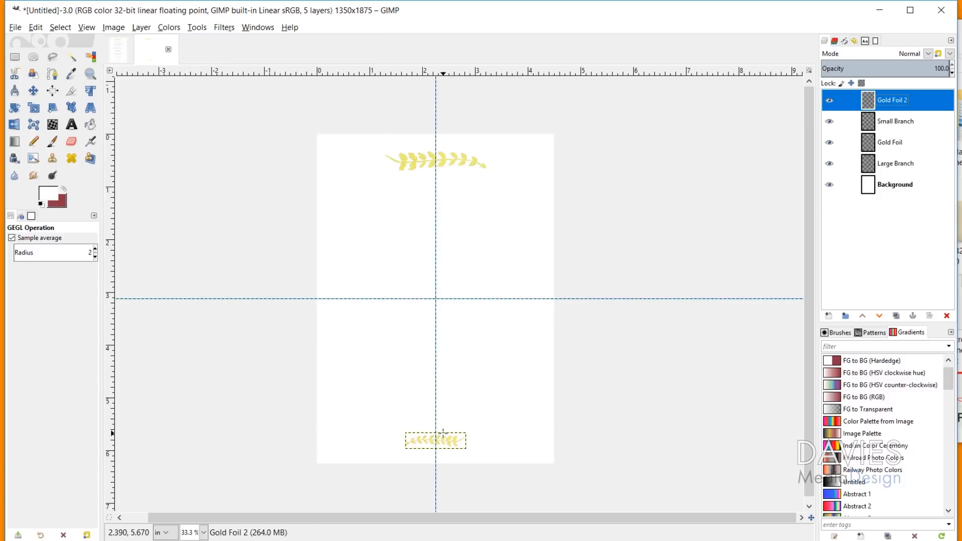
left_click(453, 181)
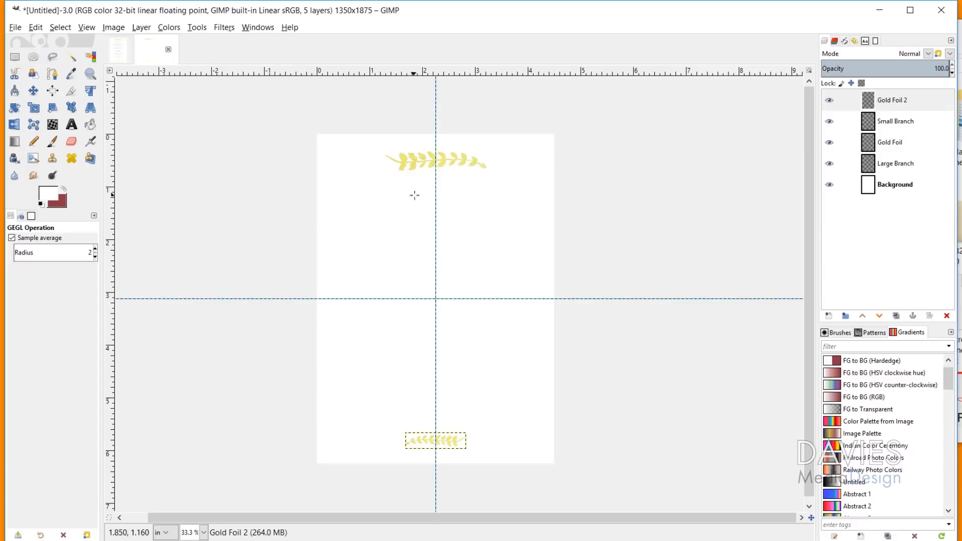
left_click(72, 125)
Type the two-line invitation text YOU ARE CORDIALLY INVITED / TO THE MARRIAGE OF in black.
left_click(357, 182)
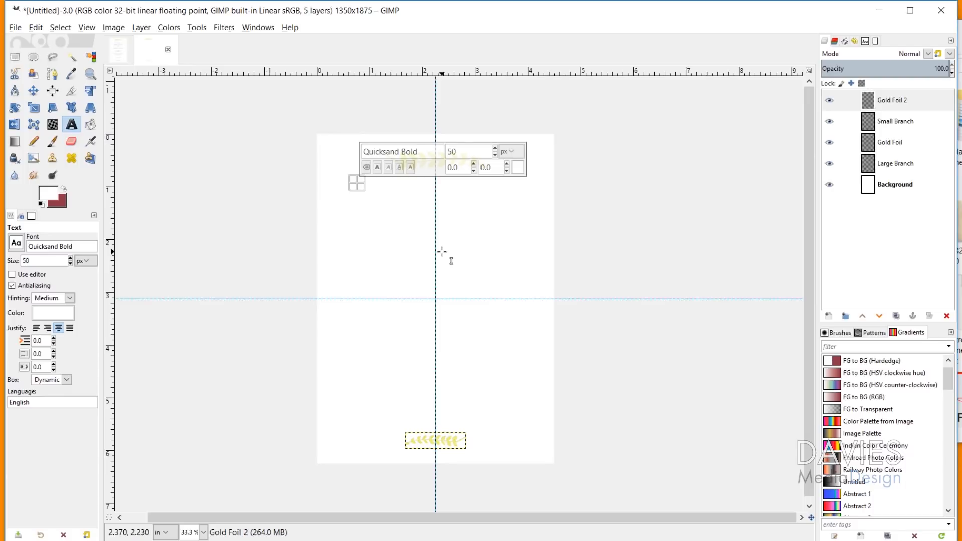
type("YOU")
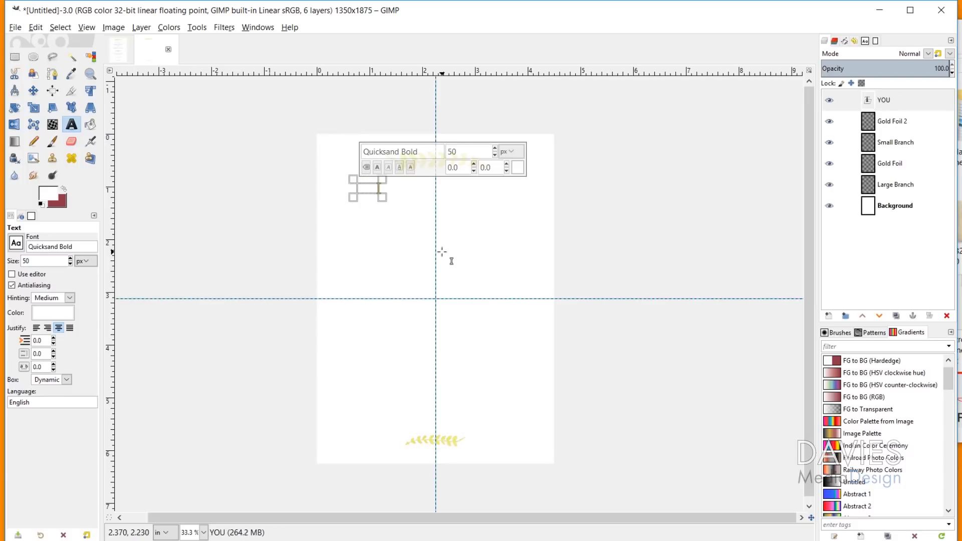
type(" ARE CORDIALLY")
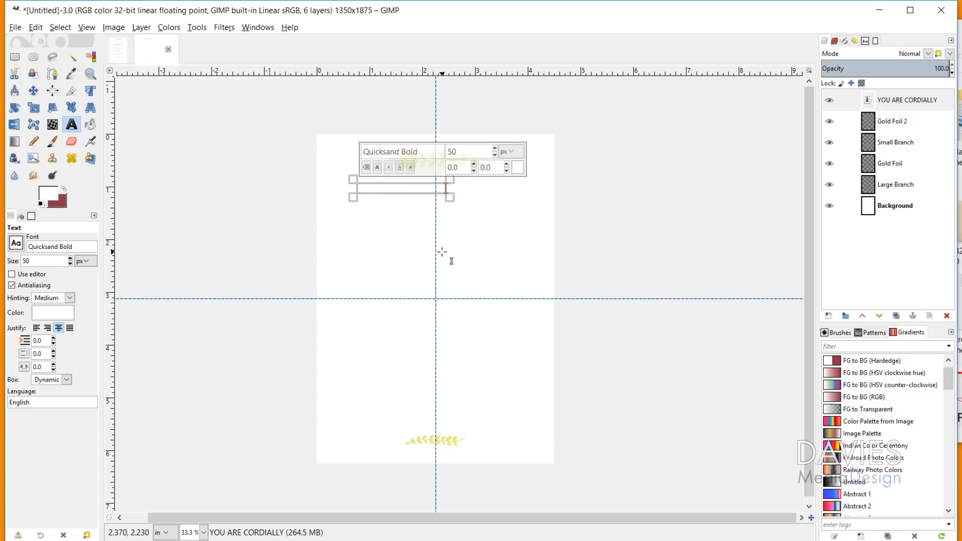
type(" INVITED")
key("Return")
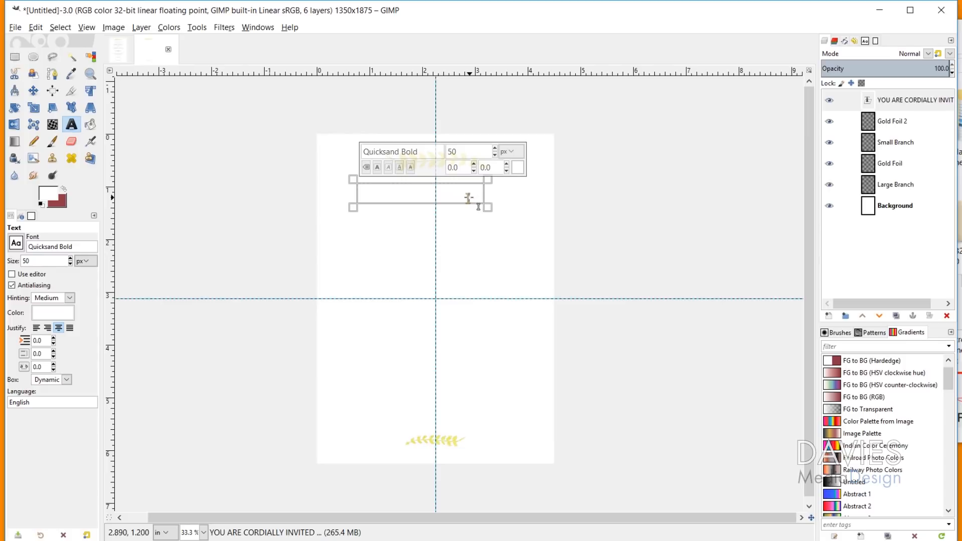
left_click_drag(478, 205, 333, 182)
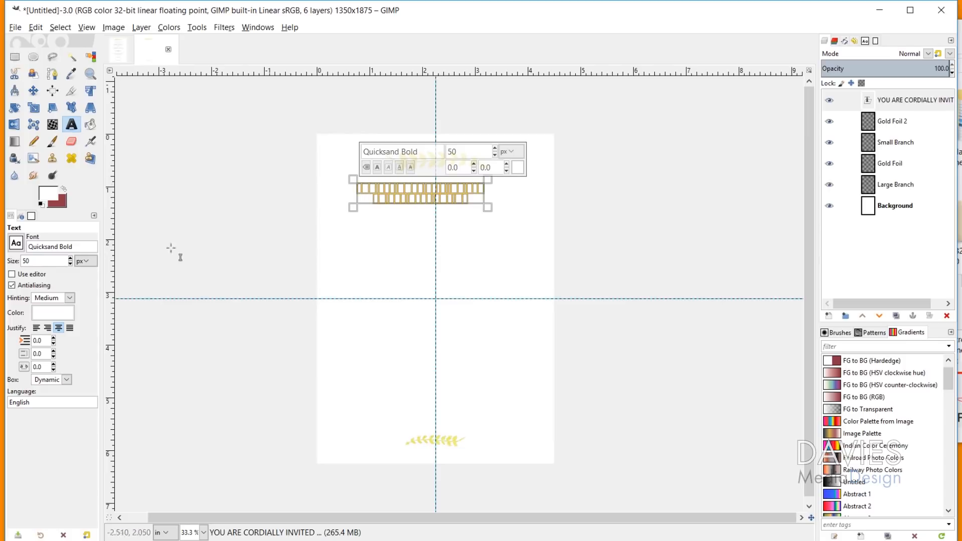
left_click(43, 316)
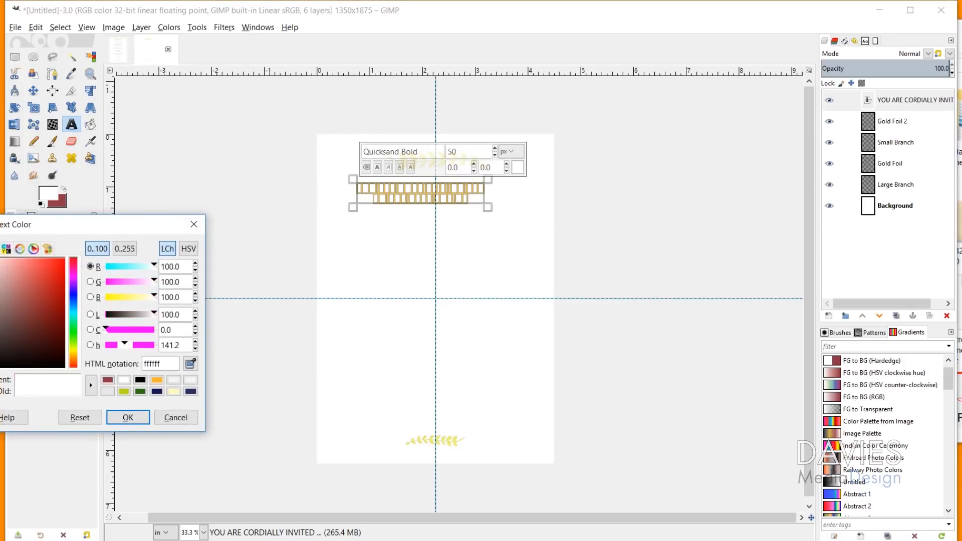
left_click_drag(14, 319, 15, 373)
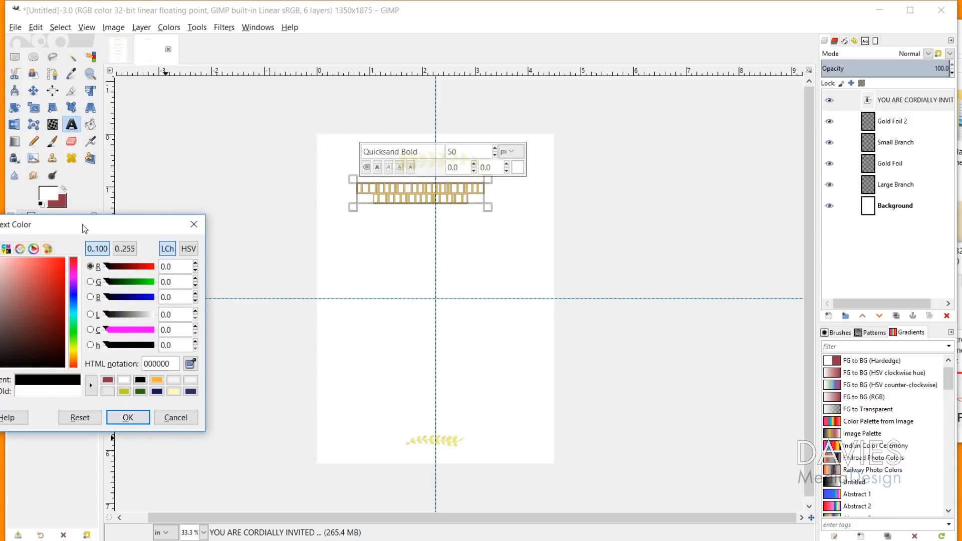
left_click_drag(82, 224, 141, 170)
left_click_drag(84, 281, 20, 331)
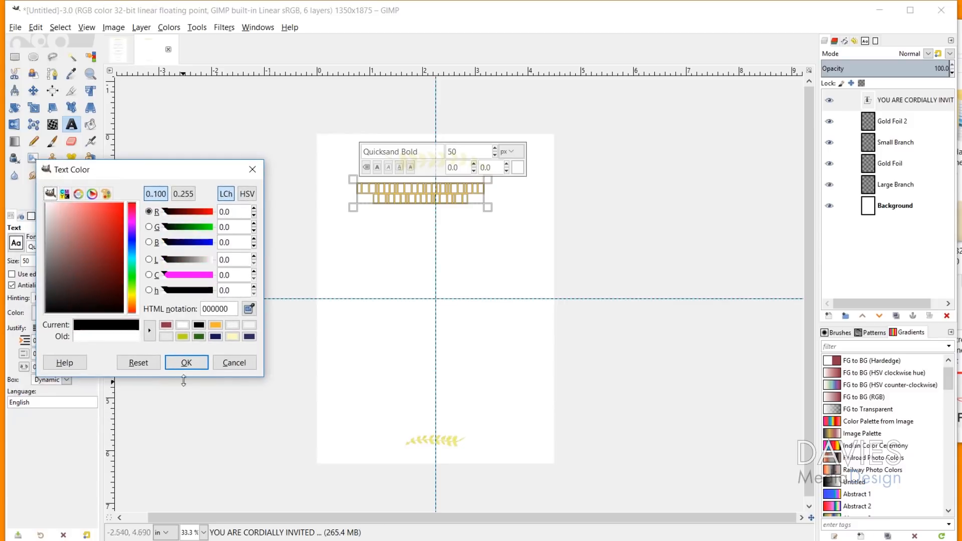
left_click(196, 367)
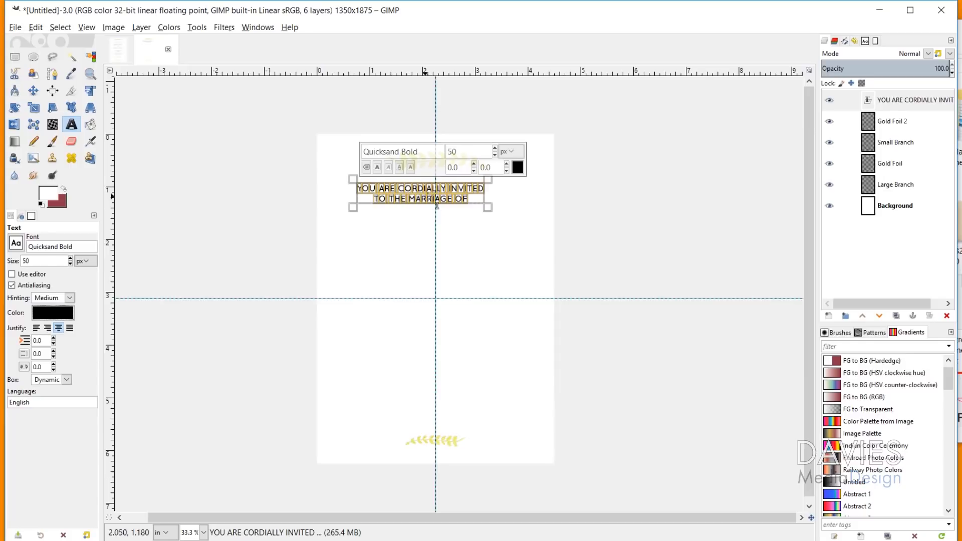
Set the invitation text to Perpetua Titling MT Light, 35 px, spacing 29, centred beneath the top branch.
left_click_drag(426, 152, 342, 146)
type("p")
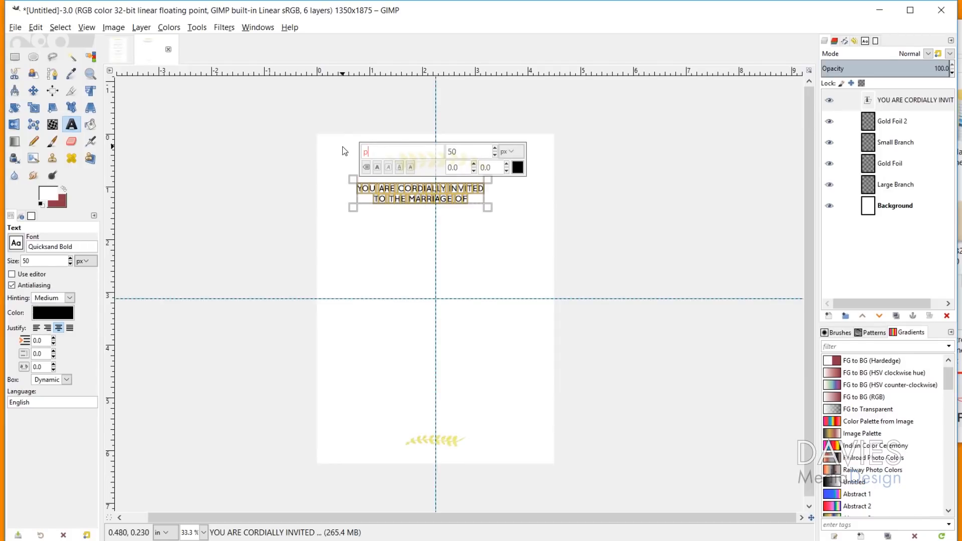
type("erpetua")
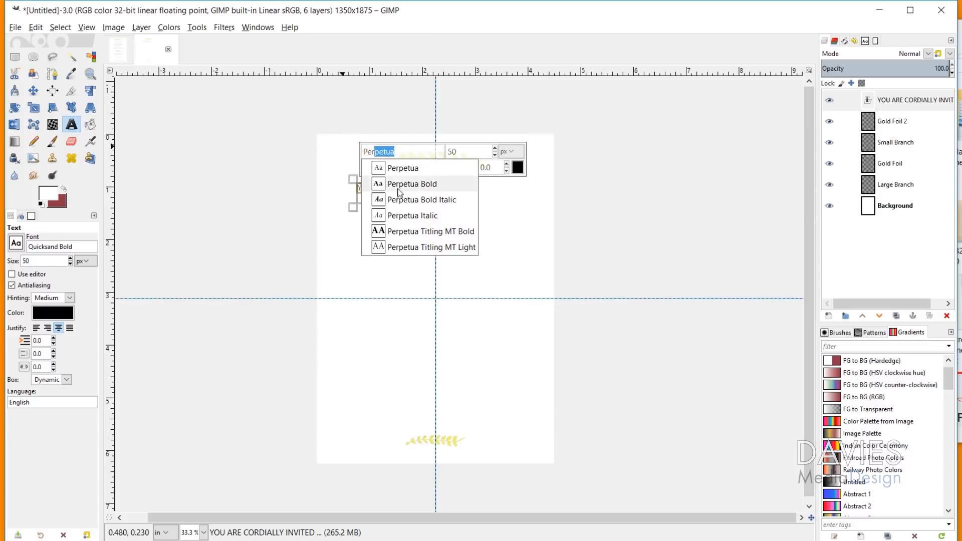
left_click(431, 248)
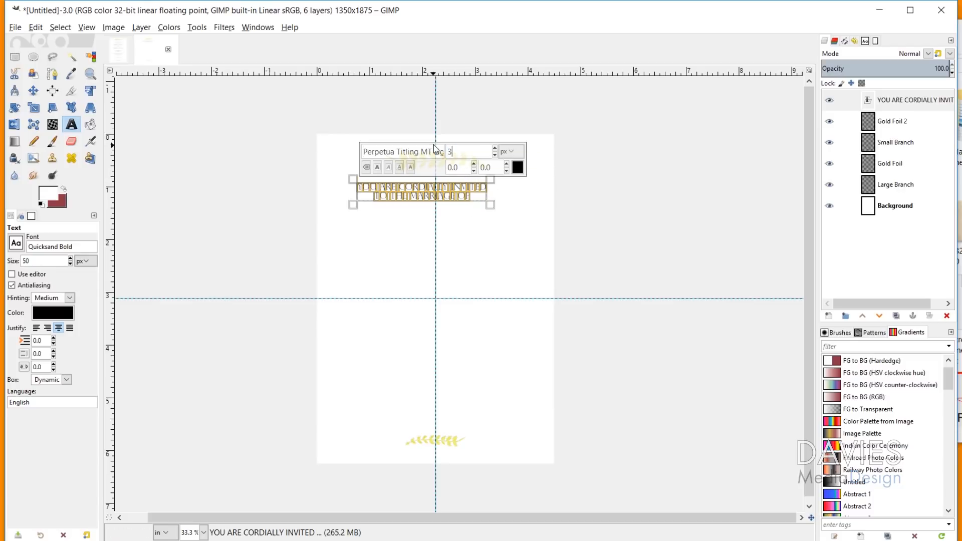
left_click(463, 167)
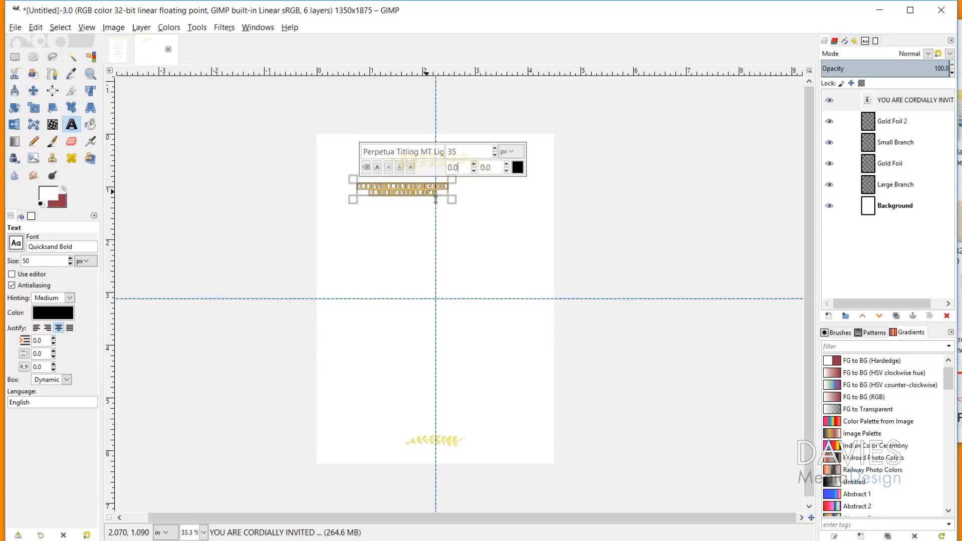
left_click_drag(463, 167, 428, 169)
key("Return")
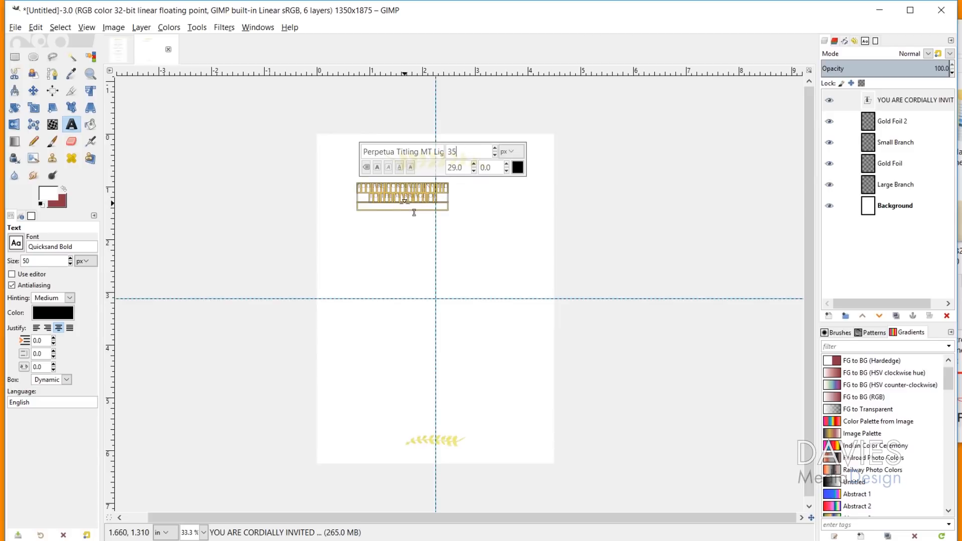
left_click(425, 201)
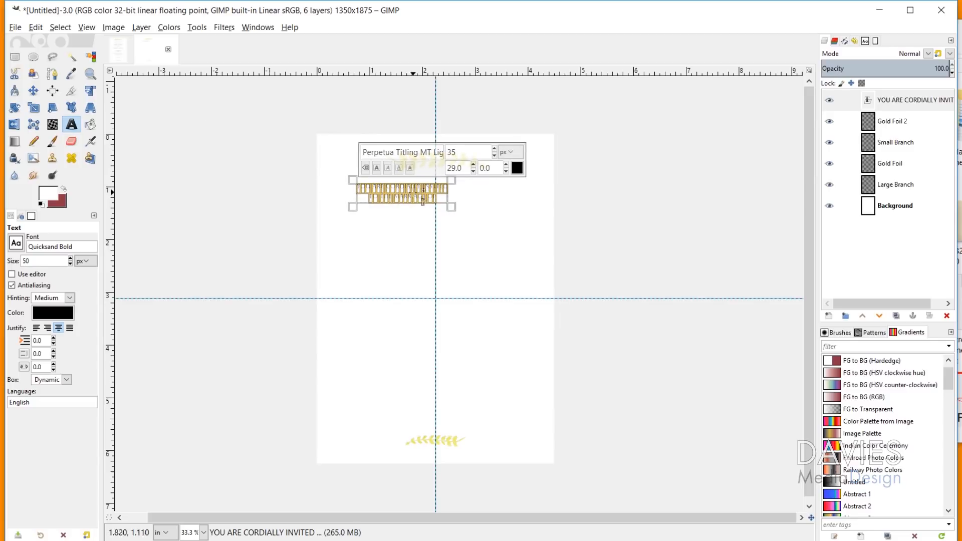
left_click_drag(412, 190, 447, 185)
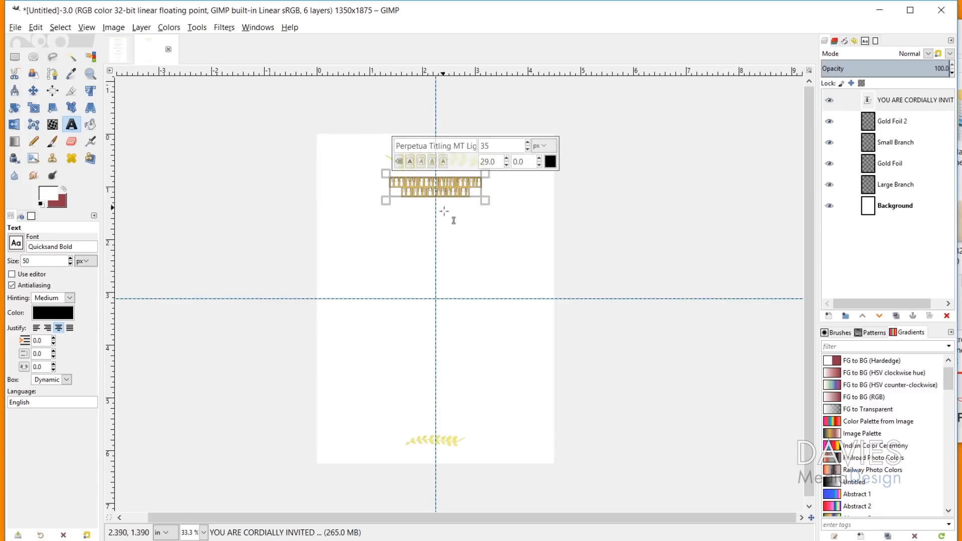
left_click(371, 220)
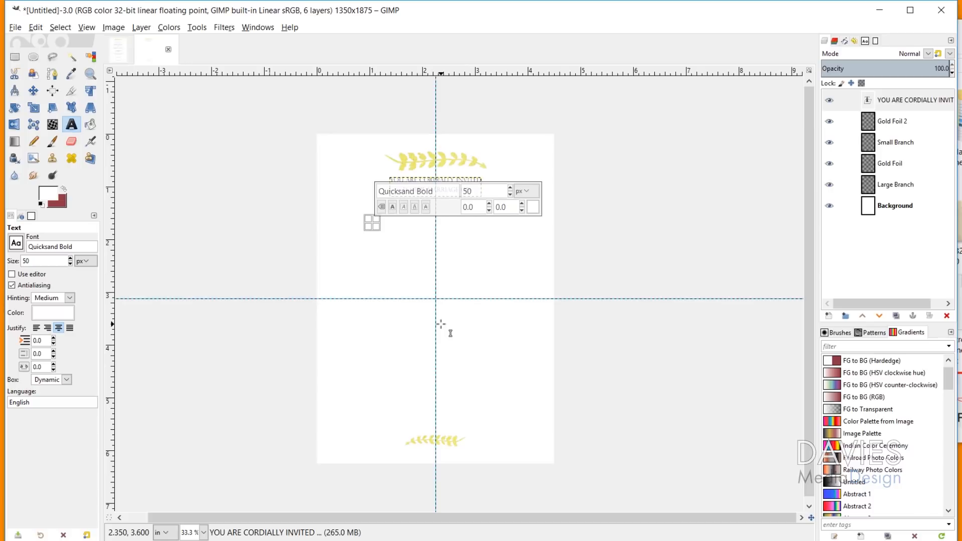
Type JANE QUINCY and make the name text black.
type("JANE")
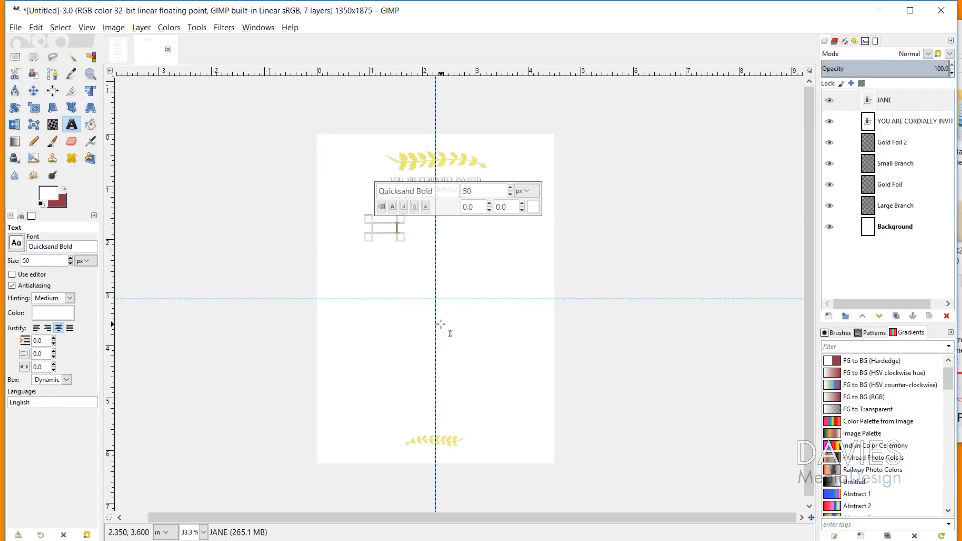
type(" QUINCY")
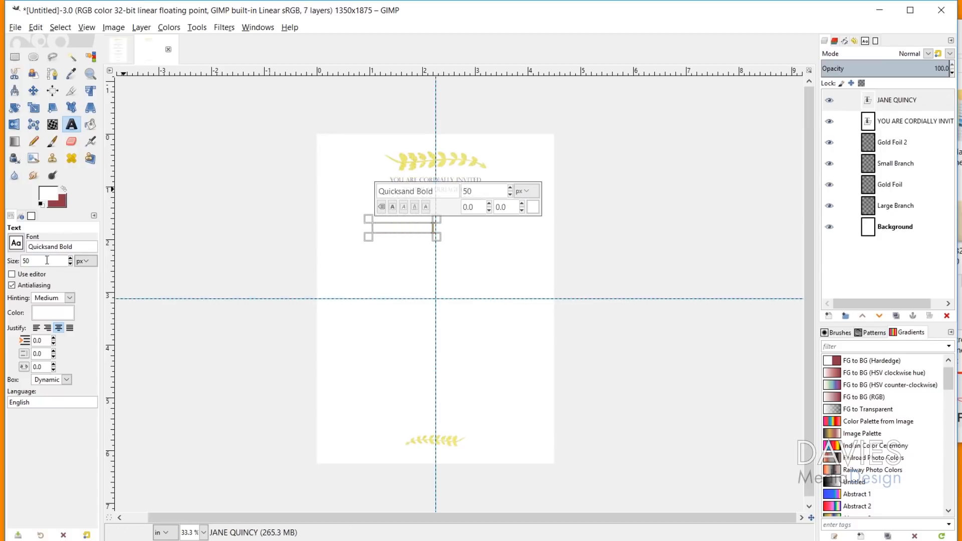
left_click(418, 228)
key("ctrl+a")
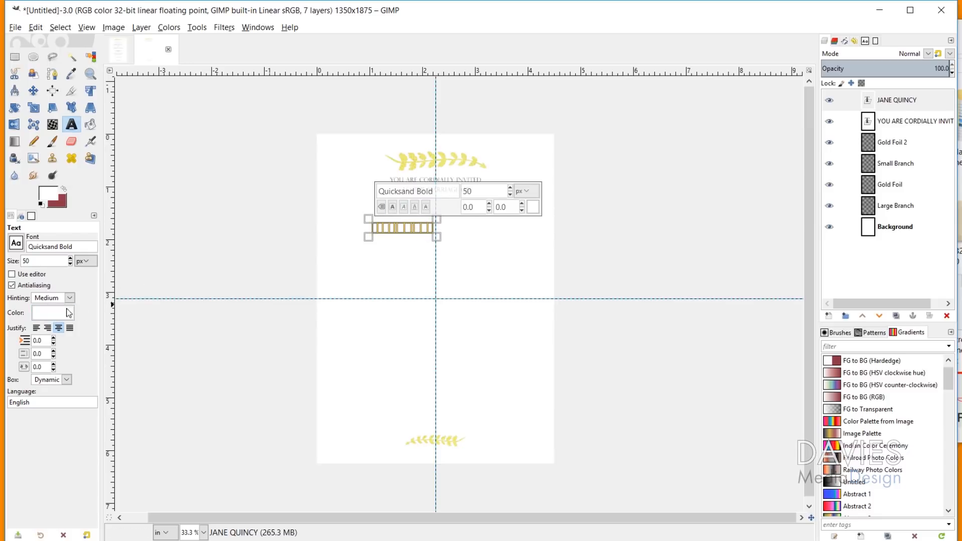
left_click(44, 313)
left_click(128, 414)
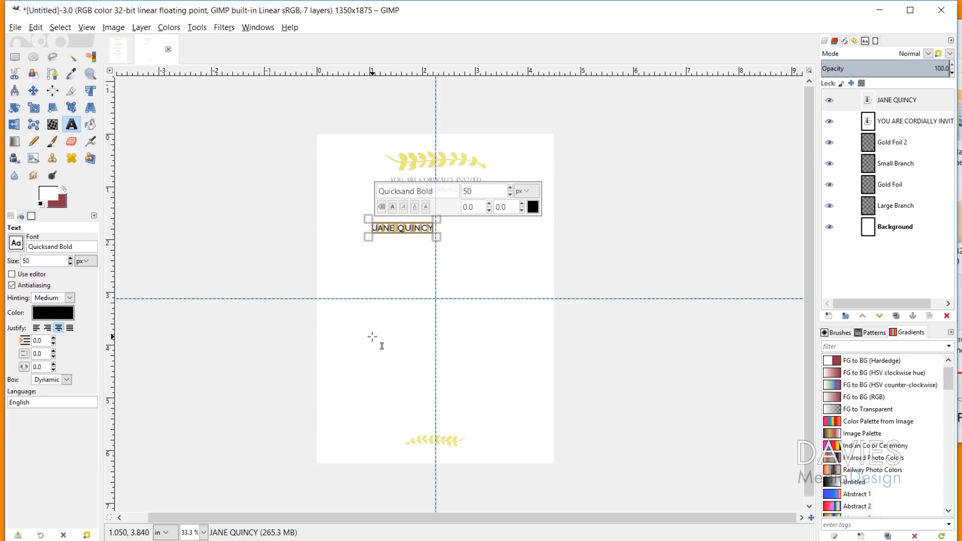
Set JANE QUINCY to regular Quicksand at 100 px, centred under the invitation wording.
double_click(484, 191)
type("100")
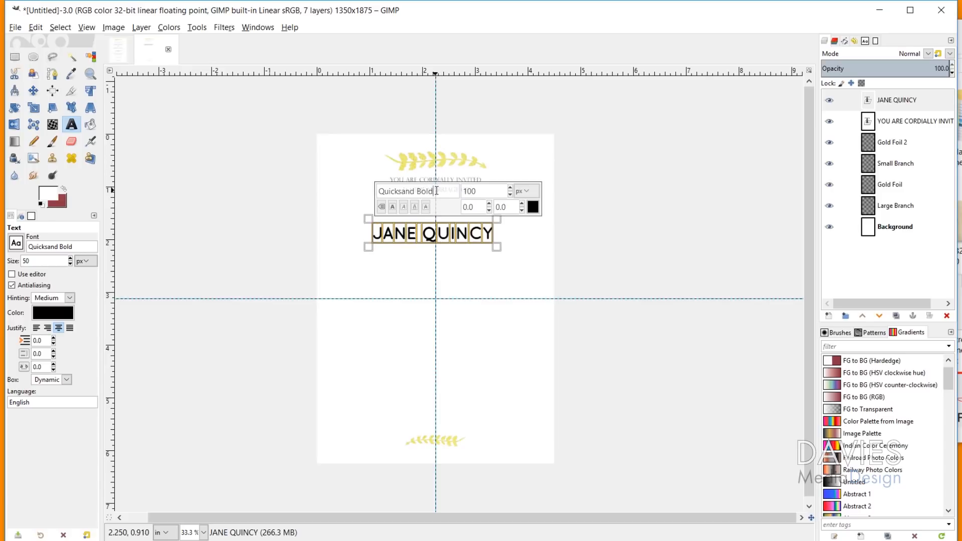
key("BackSpace")
key("BackSpace")
key("BackSpace")
key("BackSpace")
key("BackSpace")
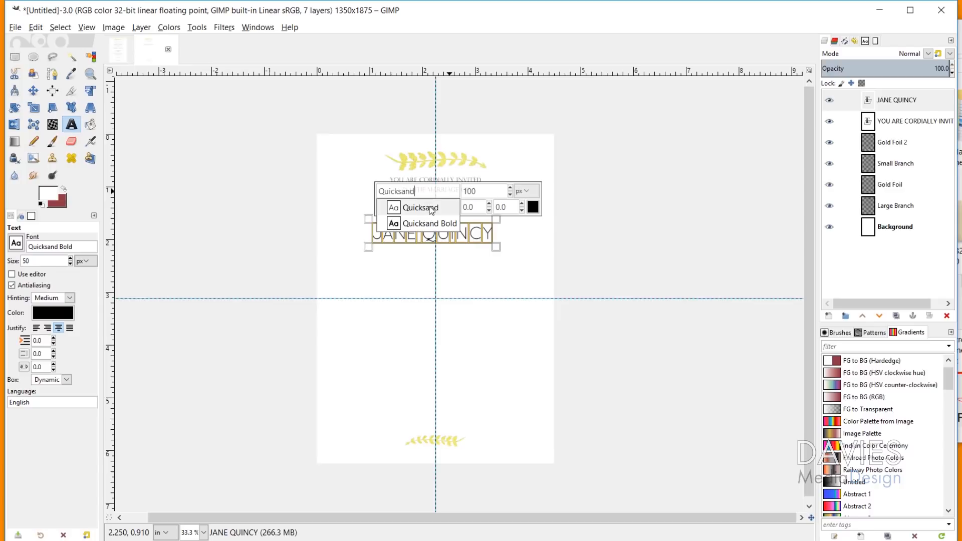
left_click(431, 207)
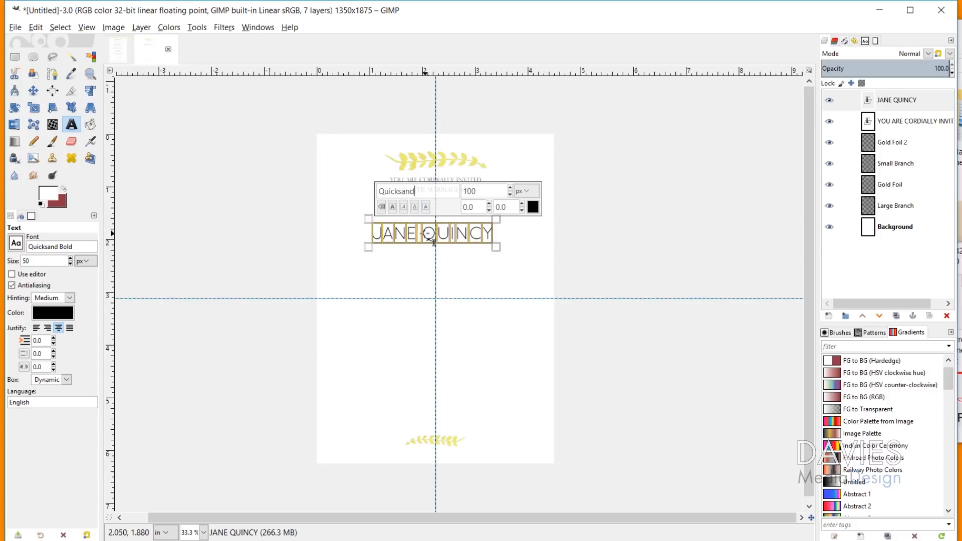
left_click_drag(431, 233, 433, 229)
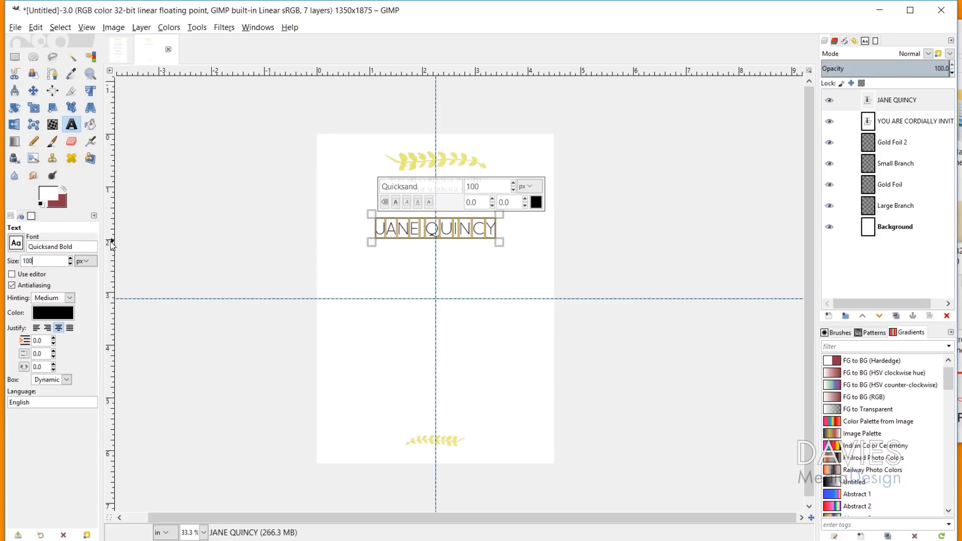
key("BackSpace")
key("BackSpace")
key("BackSpace")
key("BackSpace")
key("BackSpace")
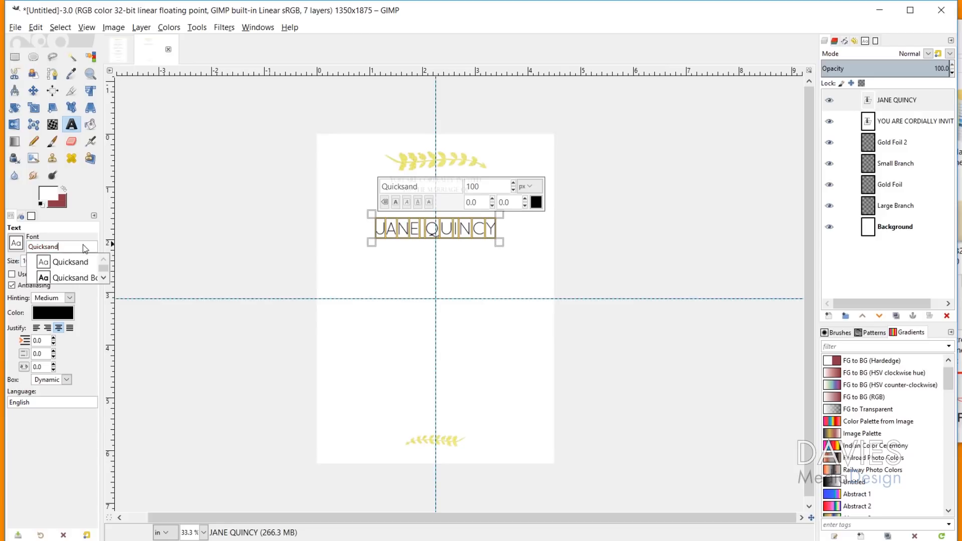
key("Return")
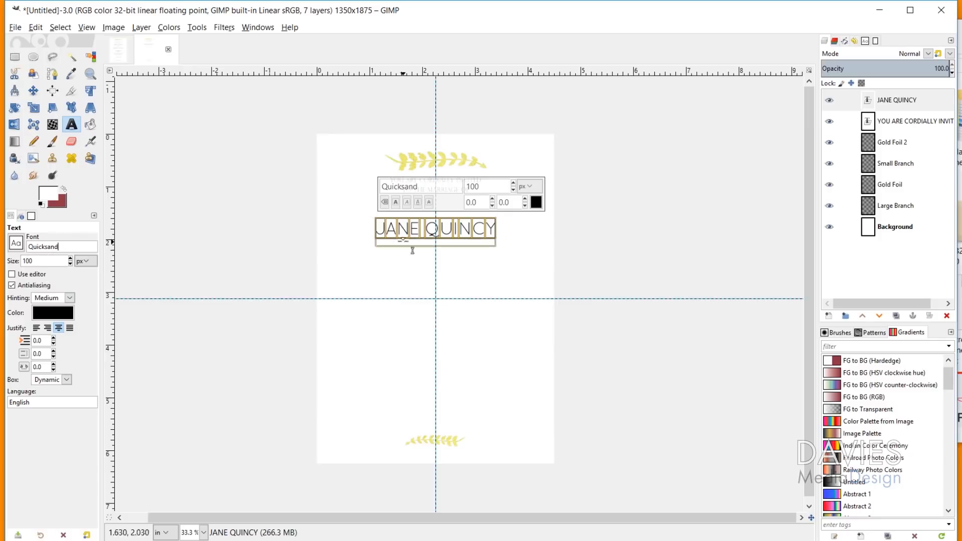
left_click(375, 273)
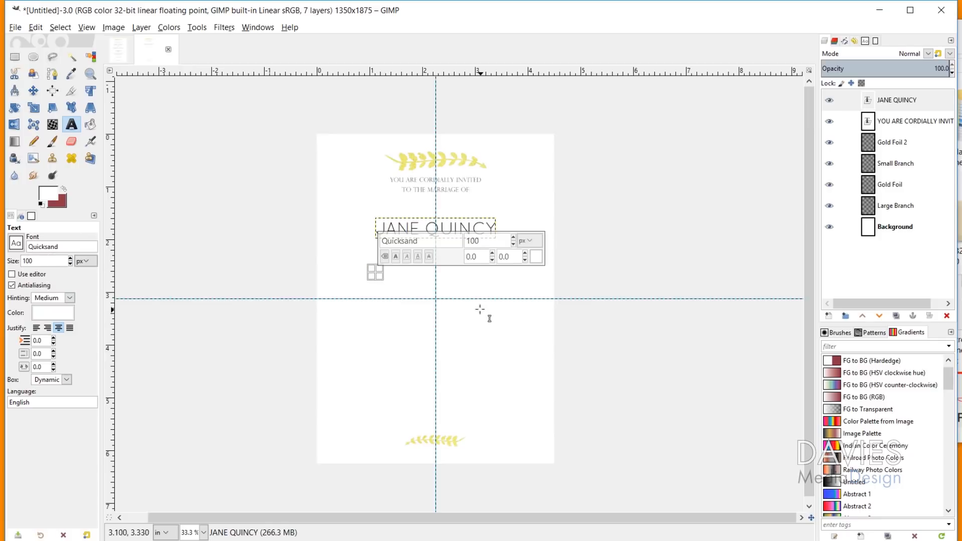
Add black ROBERT SMITH centred beneath JANE QUINCY, then type an & in a new text box.
left_click(53, 191)
left_click_drag(105, 140, 53, 192)
left_click(226, 242)
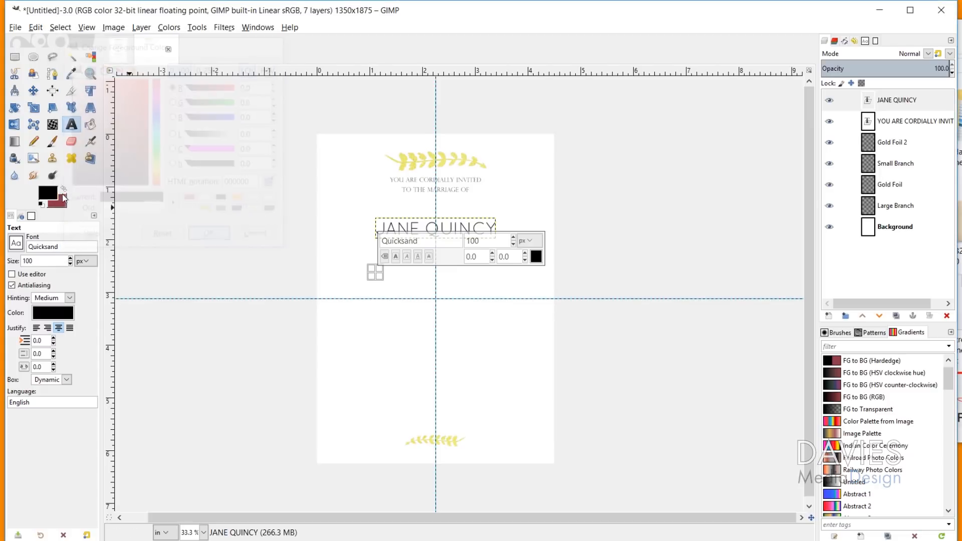
type("ROB")
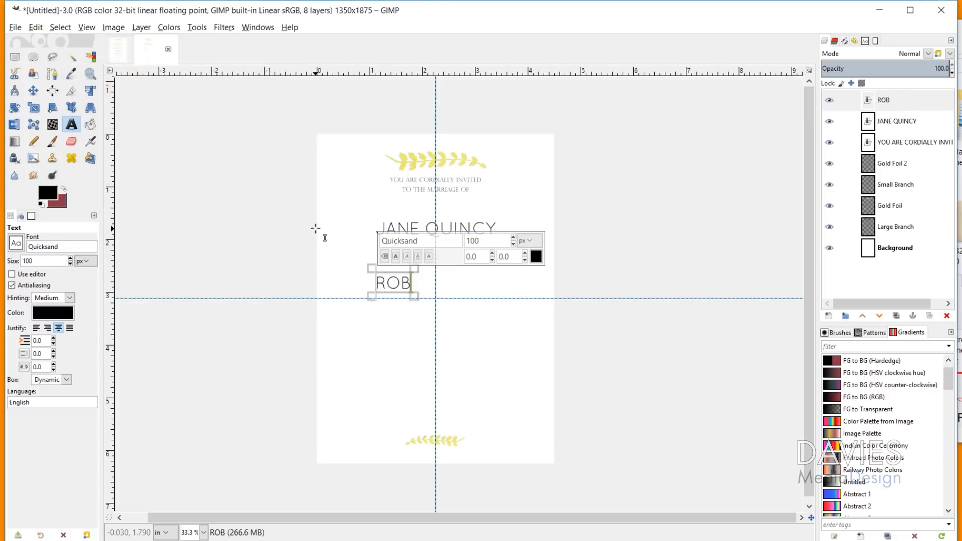
type("ERT SMITH")
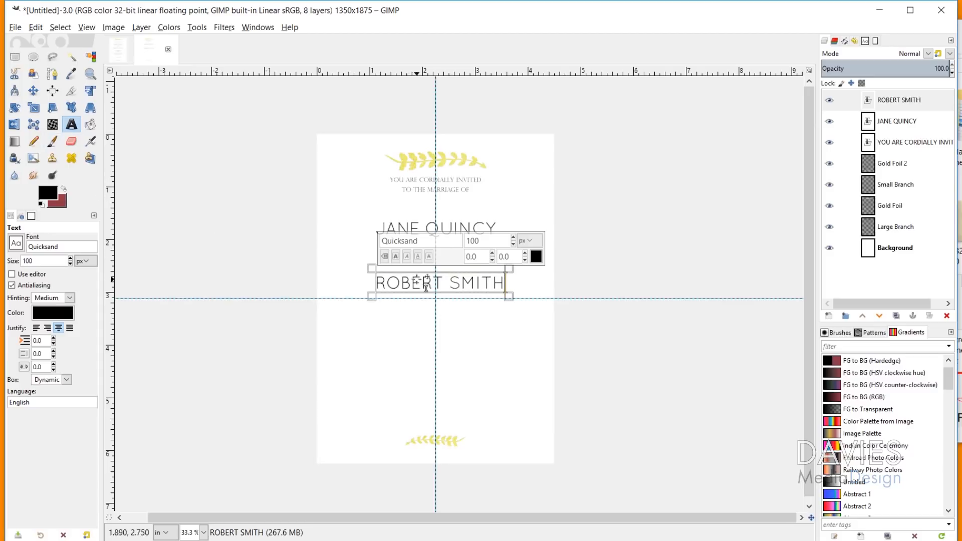
left_click_drag(420, 280, 419, 272)
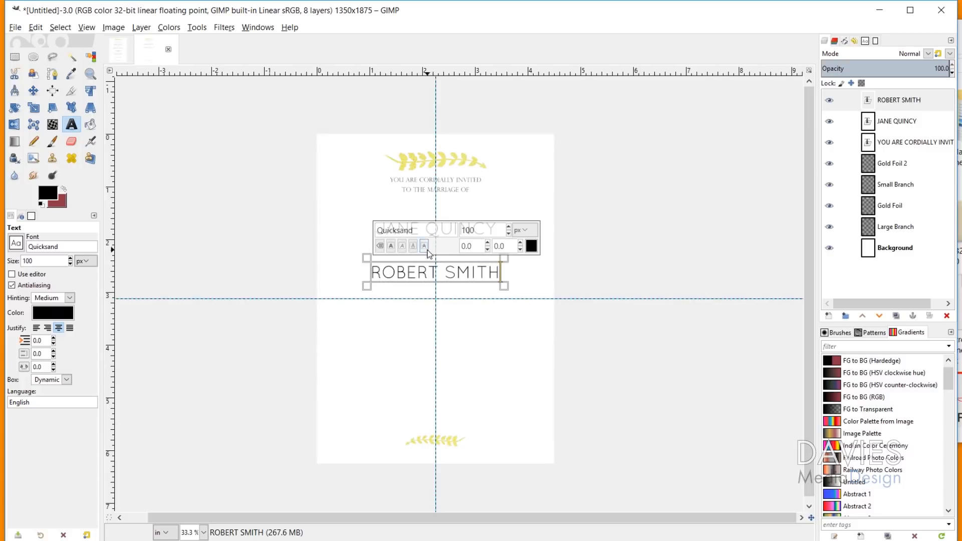
left_click(346, 236)
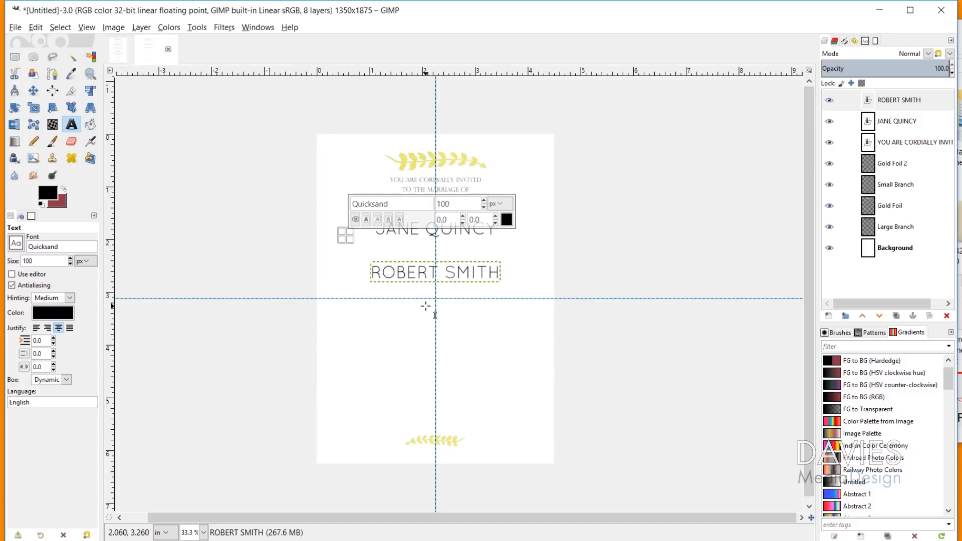
type("&")
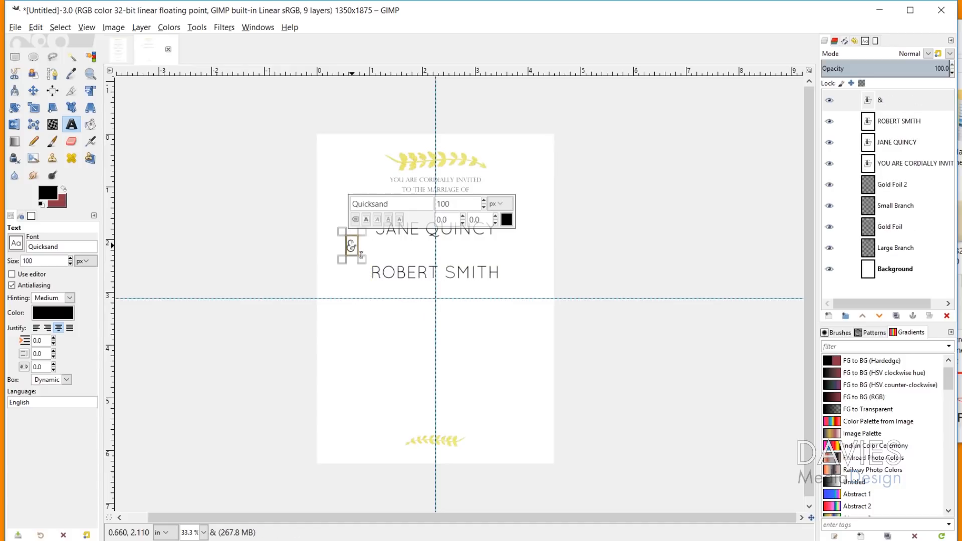
Restyle the & in Windsong at 150 px and position it between JANE QUINCY and ROBERT SMITH.
left_click(384, 202)
type("wIND")
type("indsong")
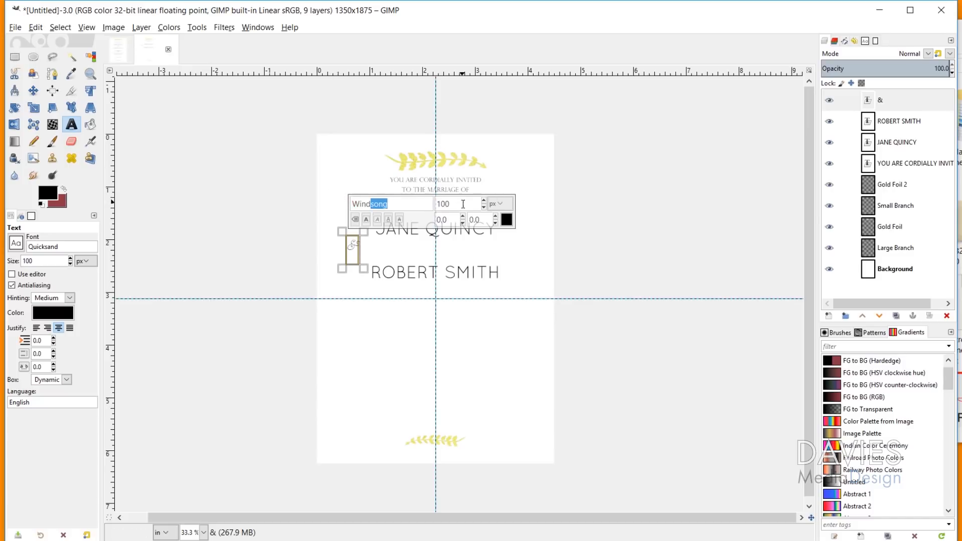
left_click_drag(463, 204, 443, 203)
left_click_drag(353, 245, 445, 250)
key("ctrl+z")
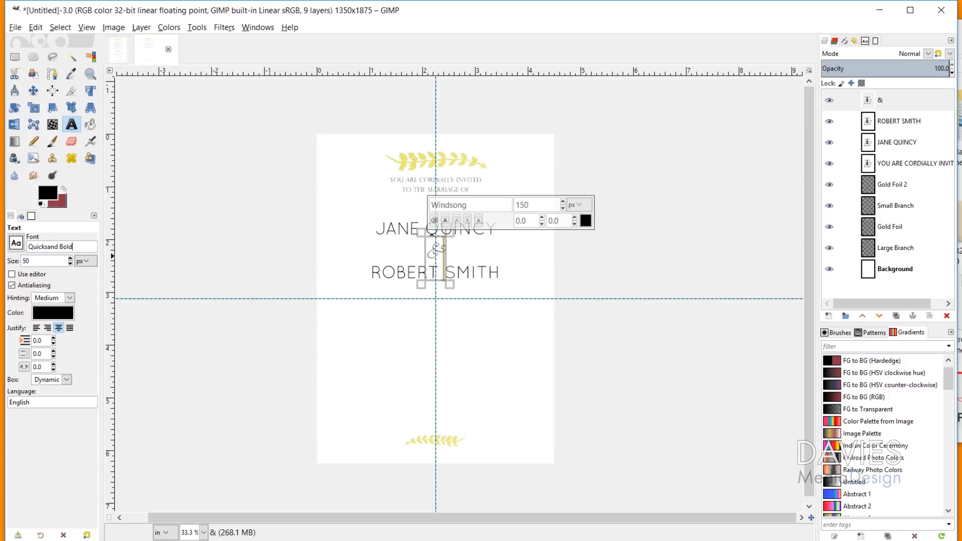
left_click(384, 307)
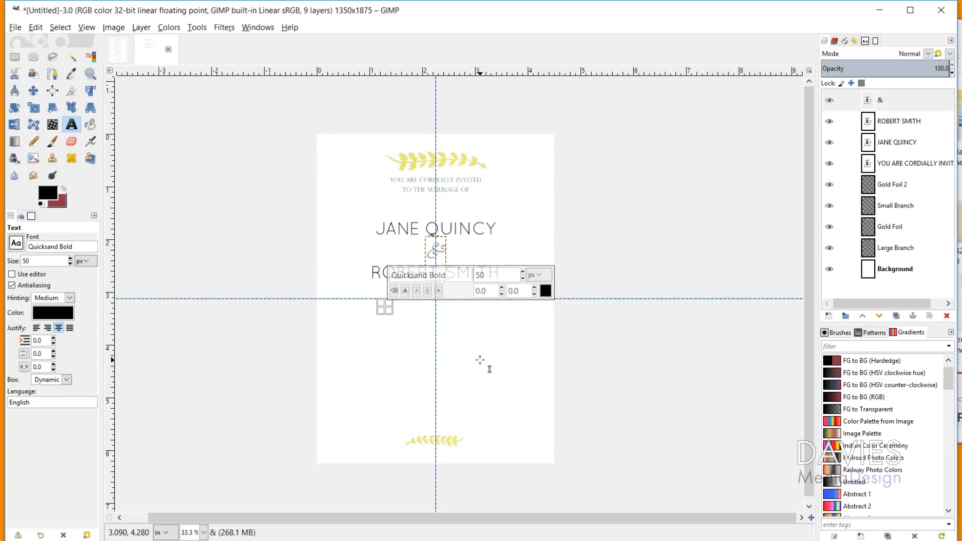
Type JULY, 20 and 2019 as three separate text boxes below the names.
type("JULY")
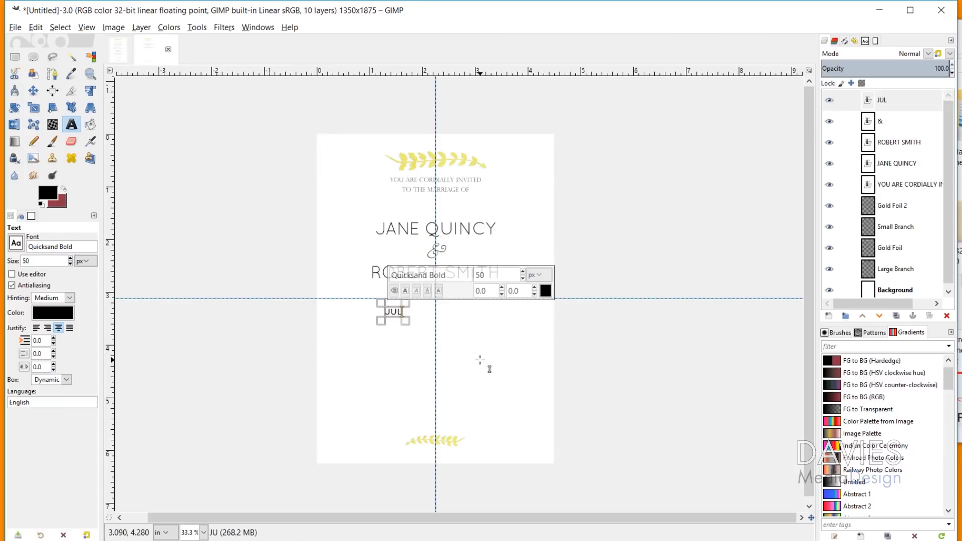
left_click(410, 339)
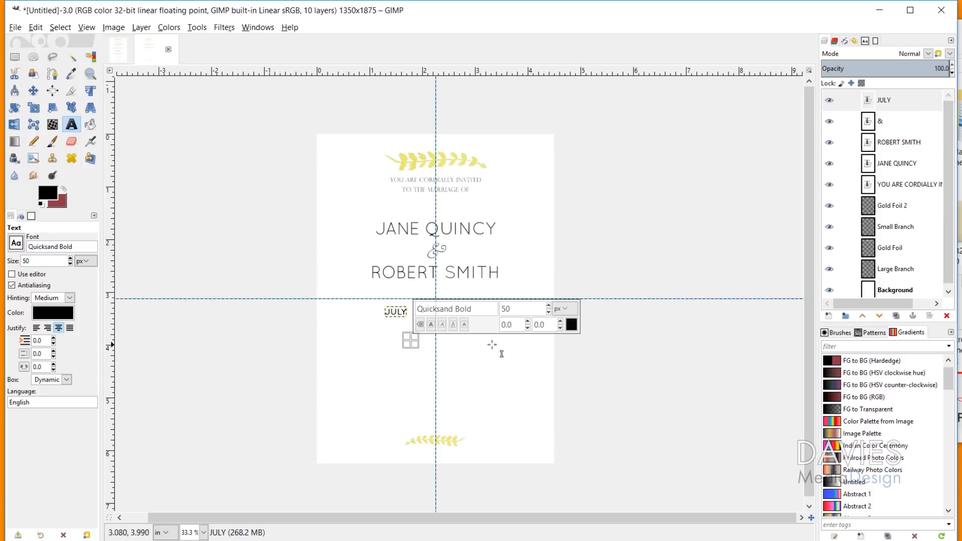
type("20")
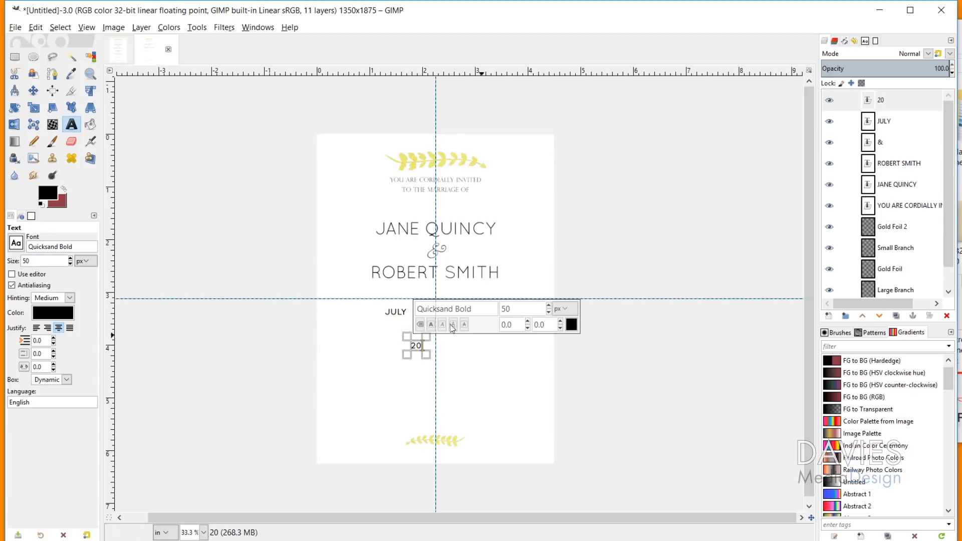
left_click(463, 350)
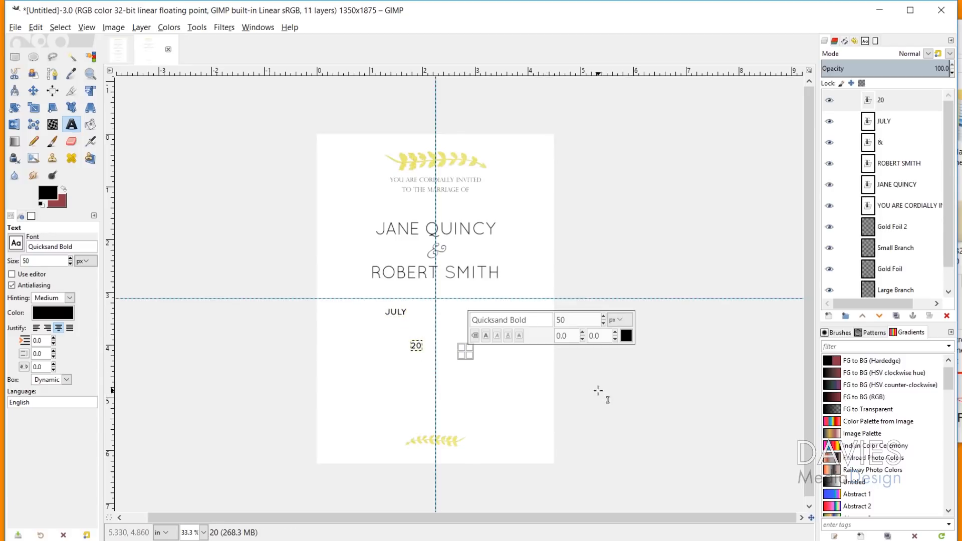
type("2019")
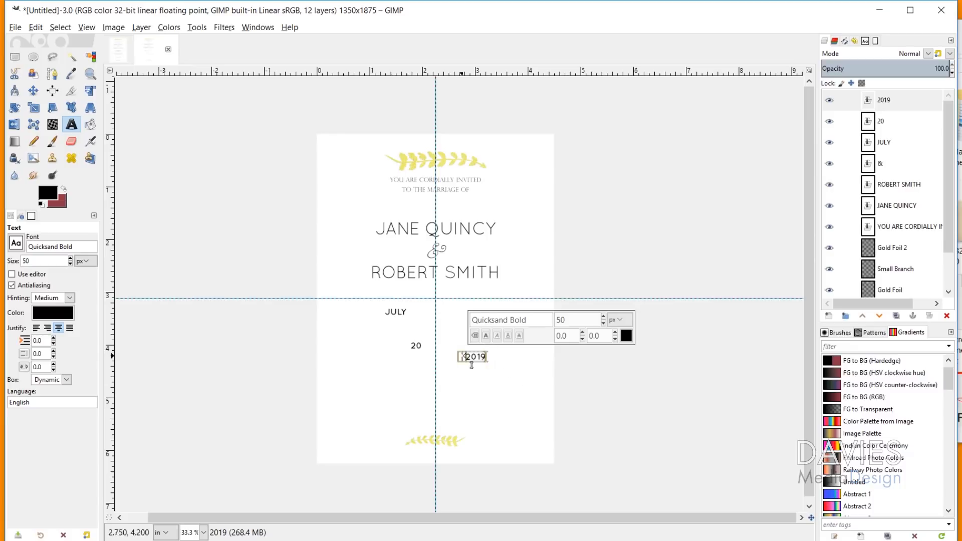
Enlarge the 20 text to 100 px.
double_click(423, 350)
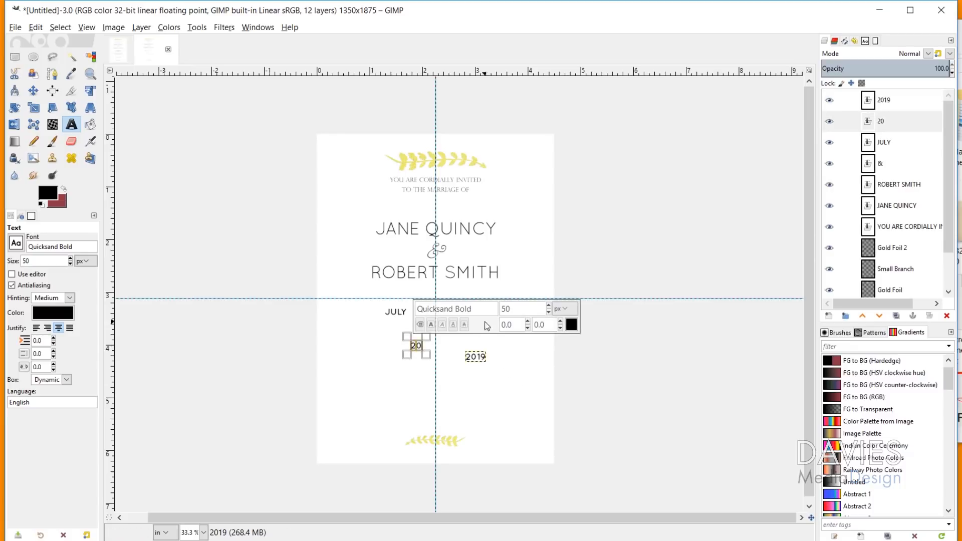
double_click(519, 310)
type("100")
key("Return")
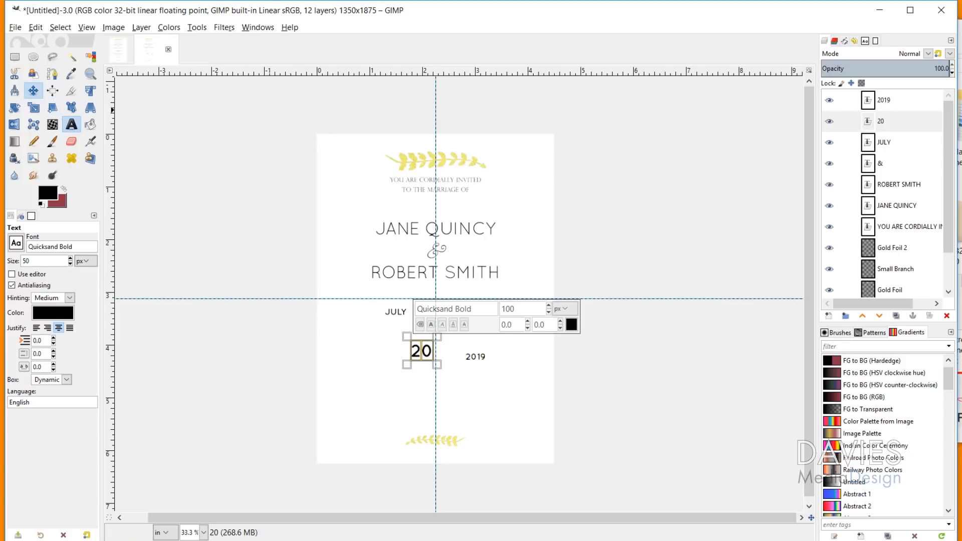
Zoom in and place the 20 on the horizontal guide, centred on the vertical guide.
left_click(33, 90)
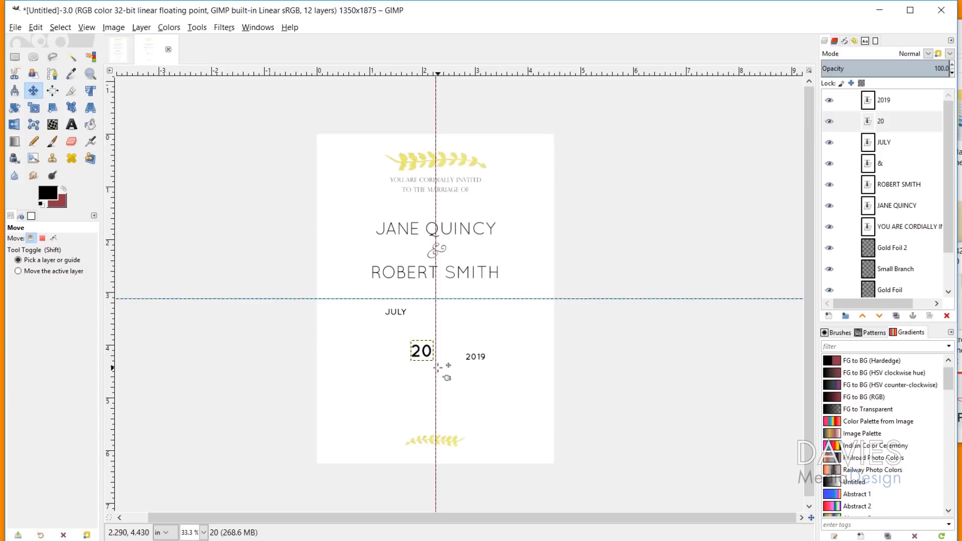
key("ctrl")
scroll(434, 340, "up", 3)
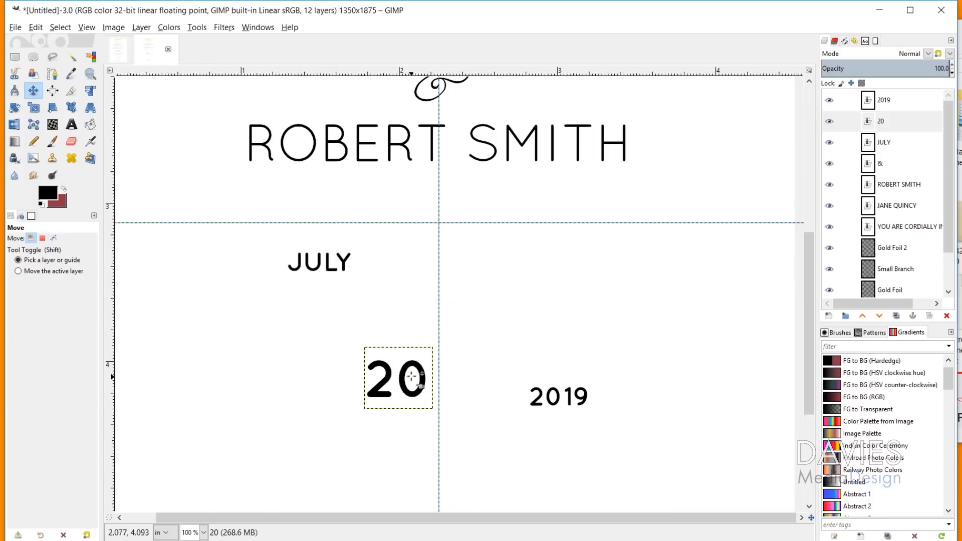
left_click_drag(413, 364, 454, 221)
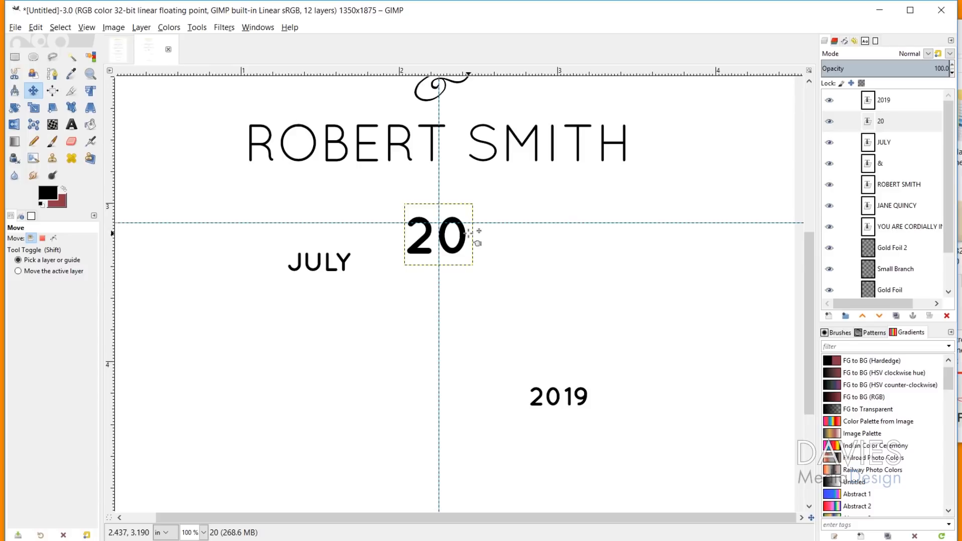
left_click_drag(474, 242, 477, 243)
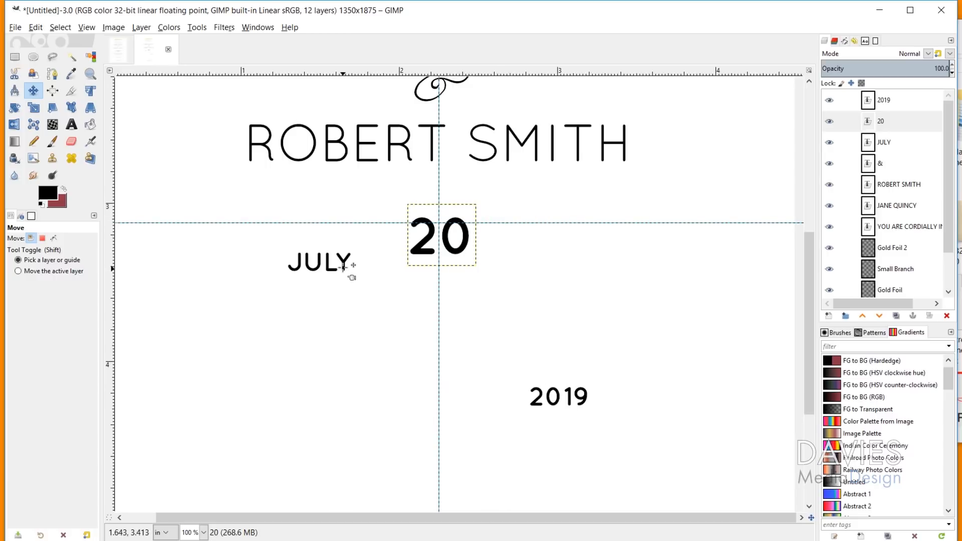
Move JULY to the left and 2019 to the right of the 20, in line with it.
left_click_drag(343, 264, 391, 236)
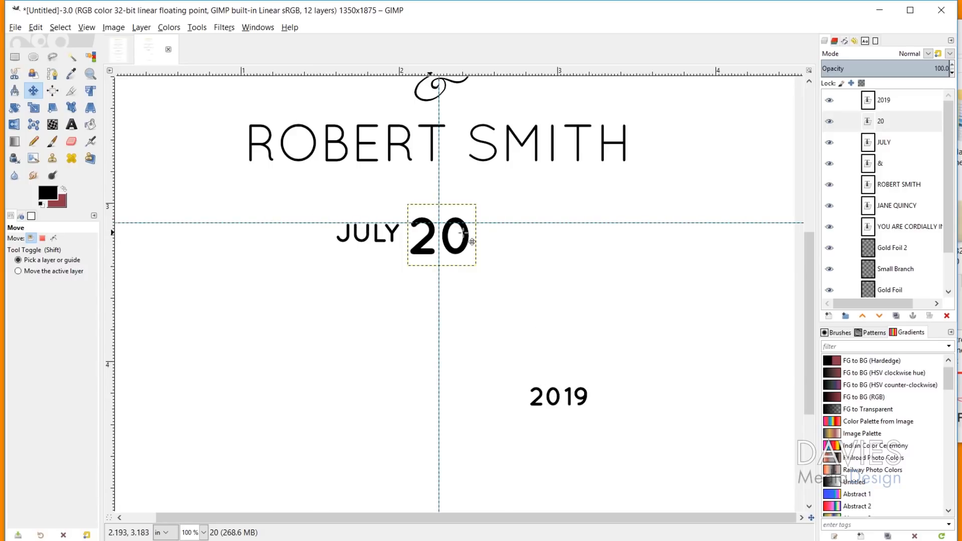
left_click_drag(562, 393, 517, 229)
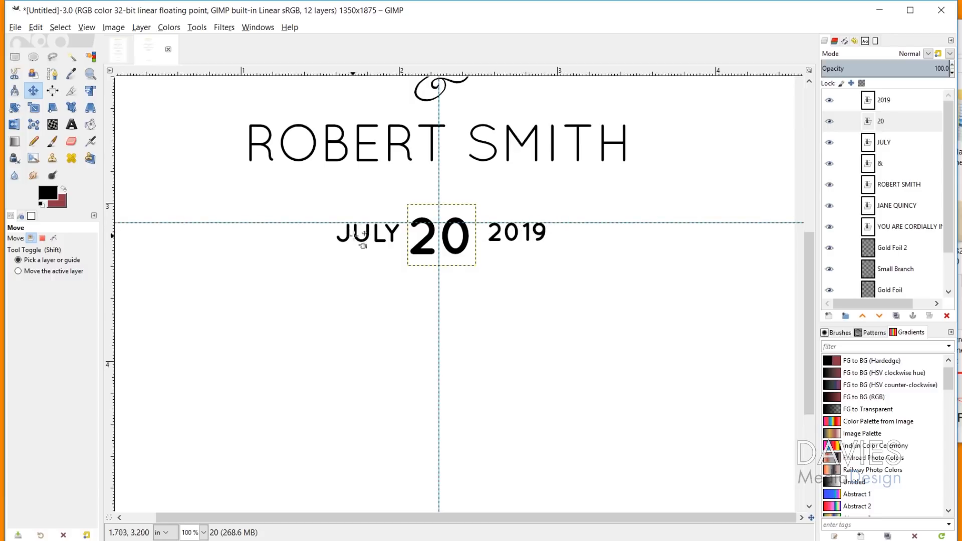
left_click_drag(364, 240, 366, 238)
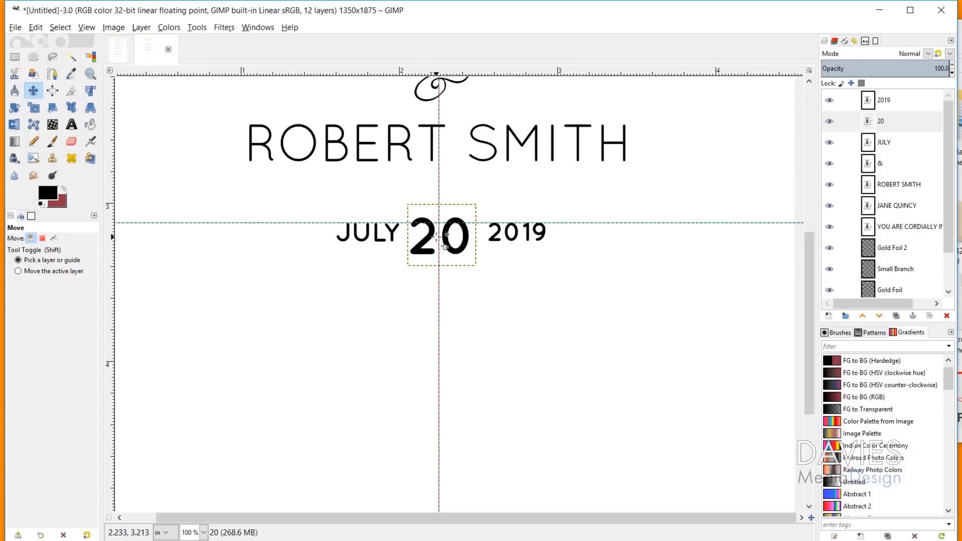
left_click(52, 90)
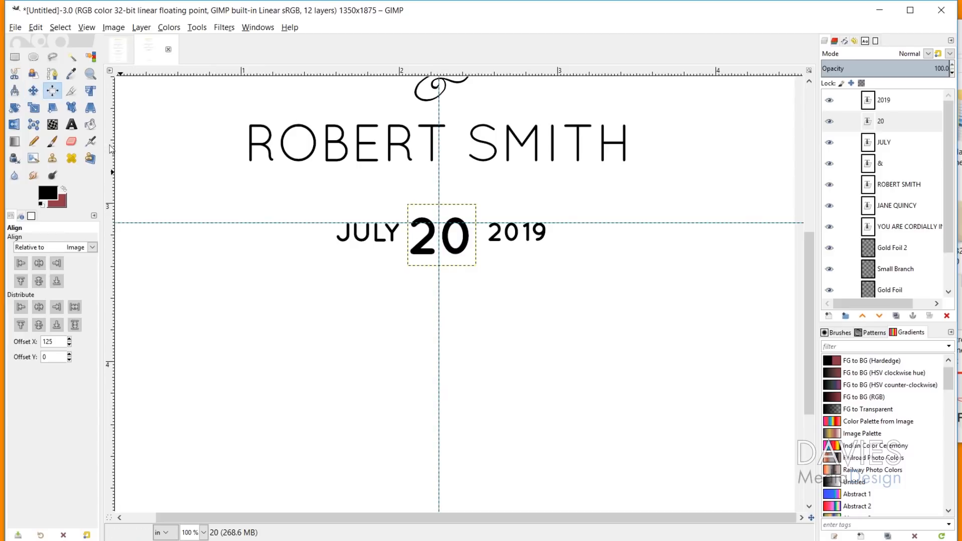
Space JULY and 2019 beside the 20 using a 125 horizontal offset.
left_click(383, 235)
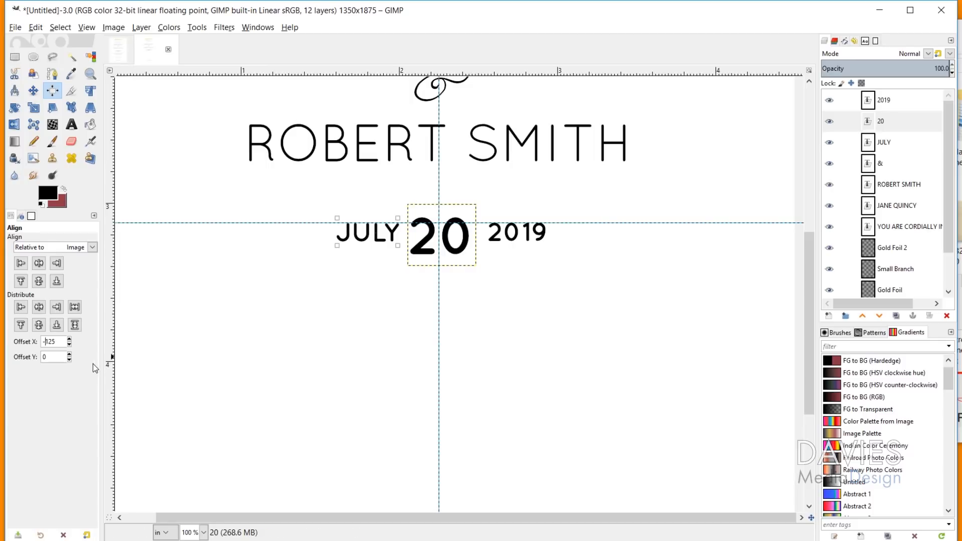
left_click(39, 307)
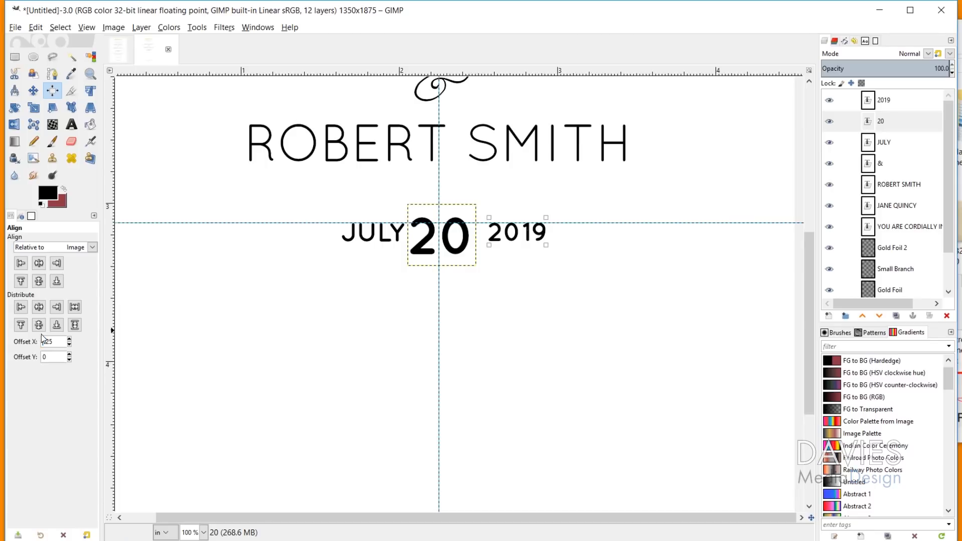
key("BackSpace")
left_click(39, 309)
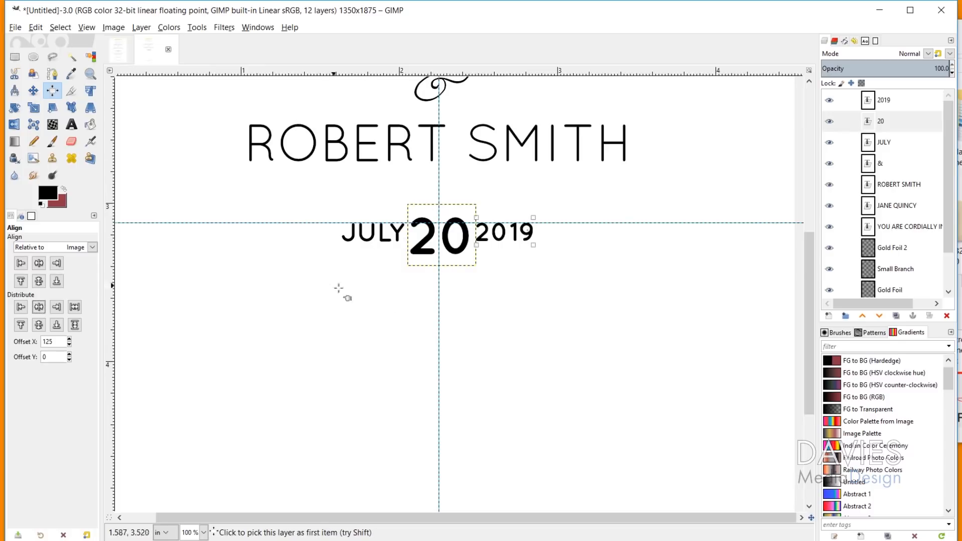
scroll(441, 273, "down", 3)
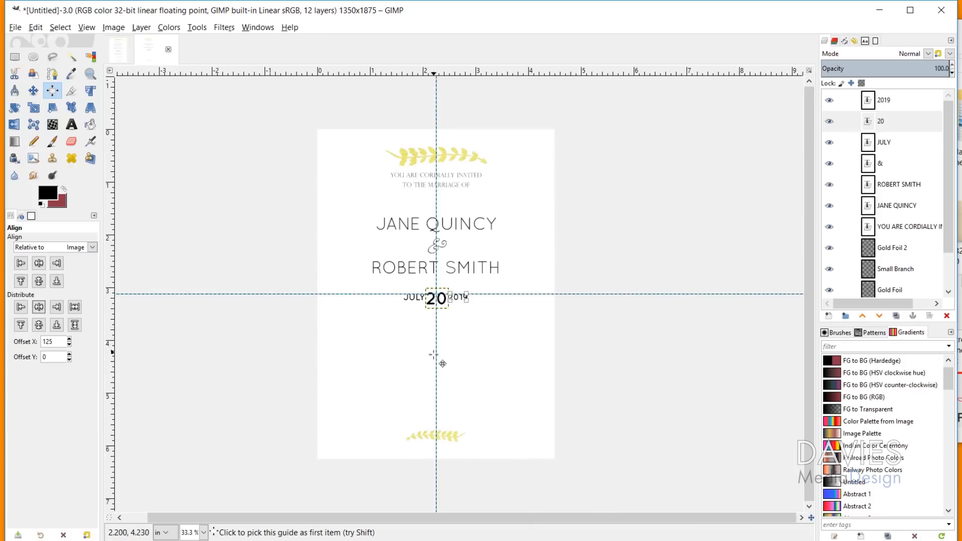
scroll(441, 358, "up", 2)
Set the Text tool to Perpetua Titling MT Light with centred justification.
left_click(75, 125)
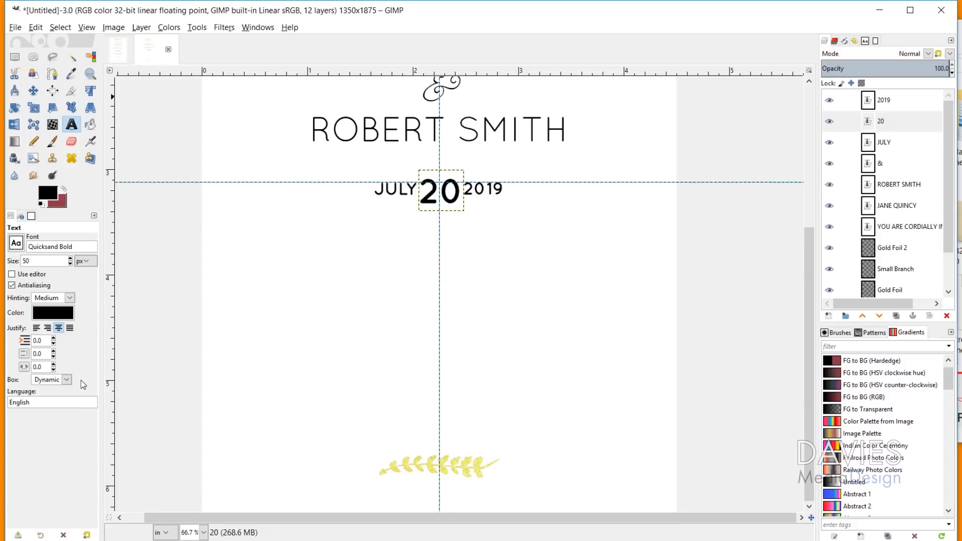
triple_click(80, 247)
type("pERPET")
key("BackSpace")
key("BackSpace")
key("BackSpace")
key("BackSpace")
key("BackSpace")
key("BackSpace")
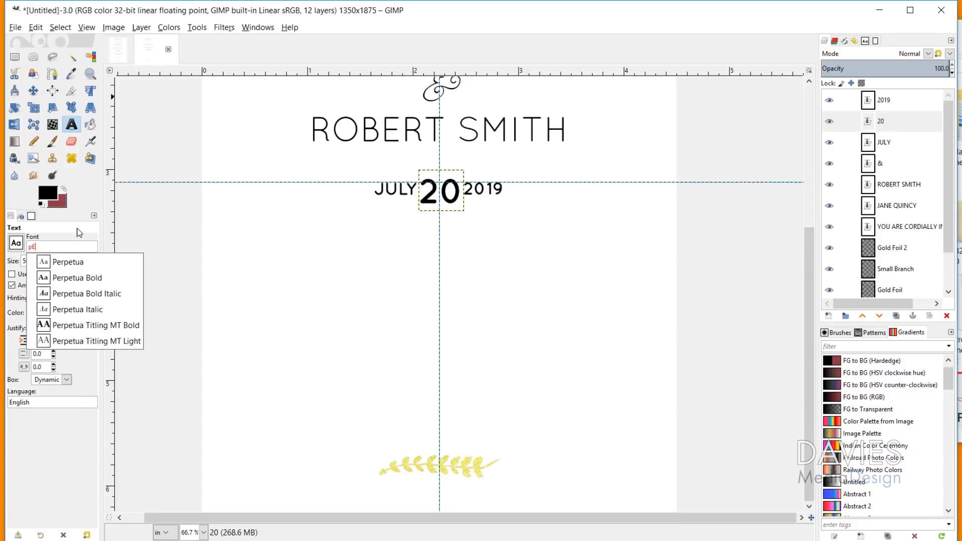
type("Perpetua")
left_click(67, 262)
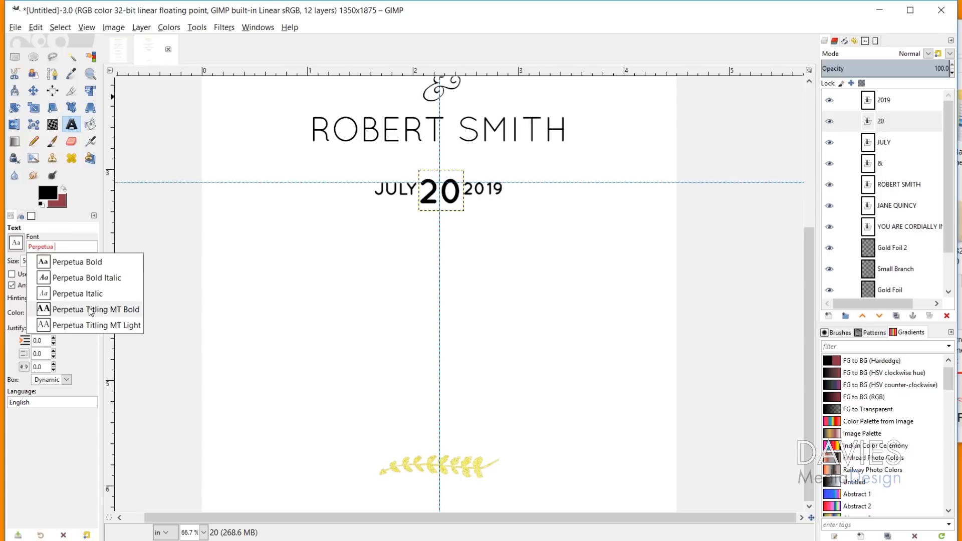
left_click(77, 325)
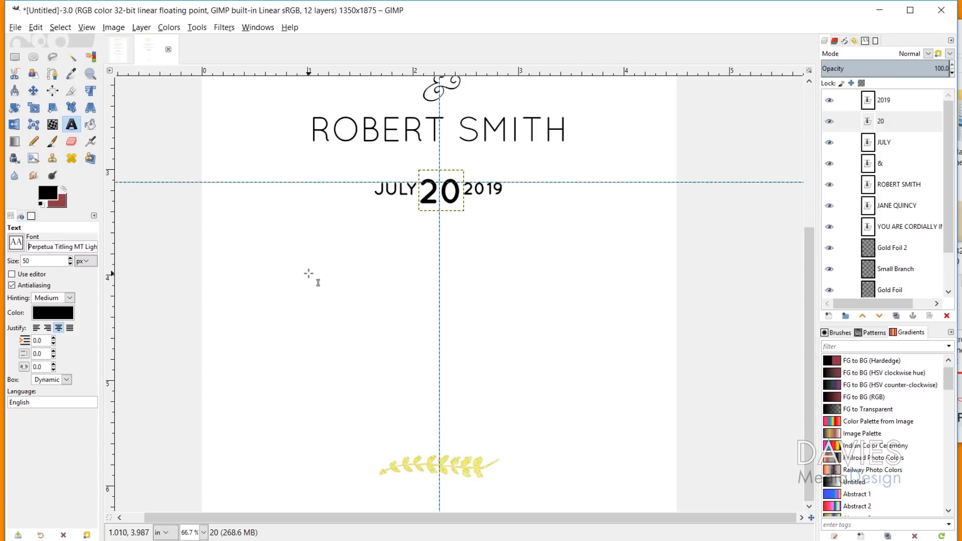
left_click(61, 329)
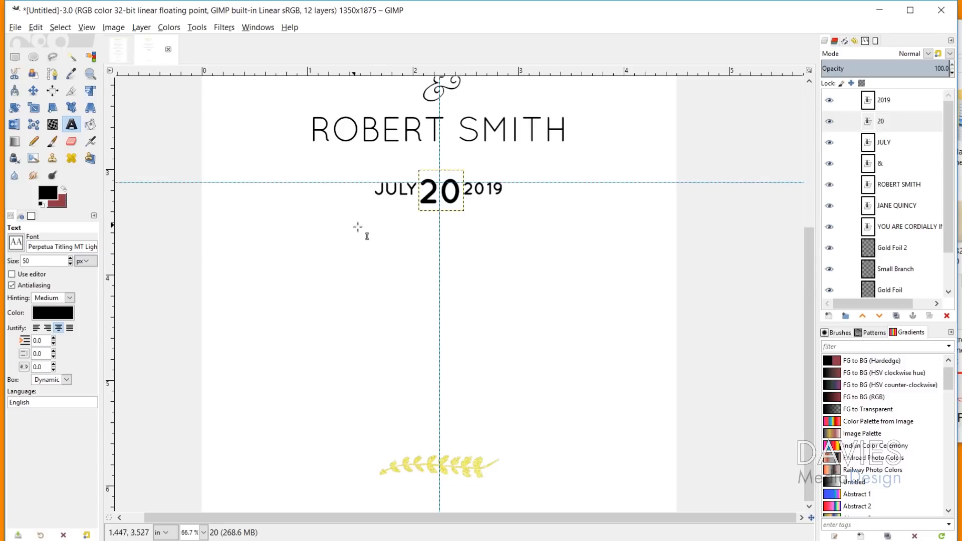
Type three venue lines: 'at four o'clock in the afternoon', 'at the brown palace hotel', 'denver, colorado'.
left_click(297, 257)
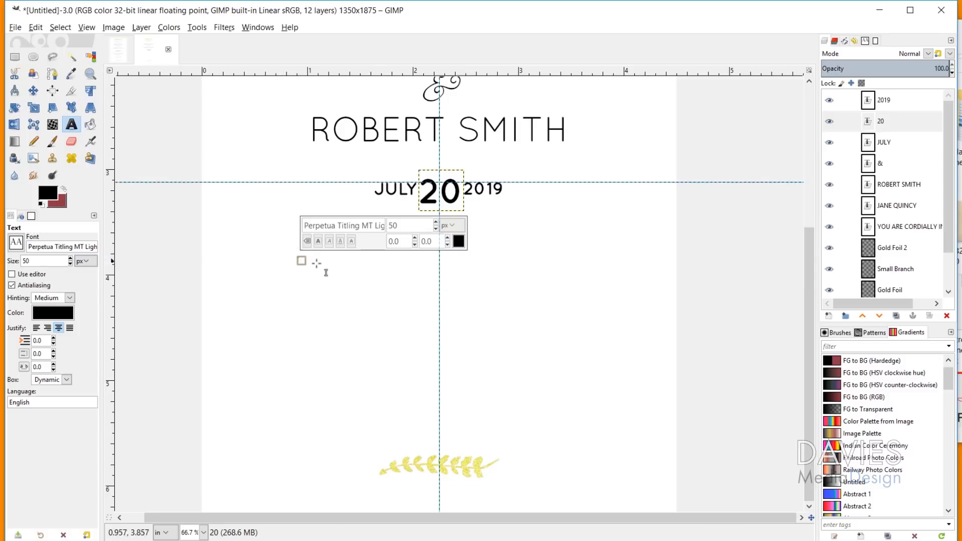
type("at fo")
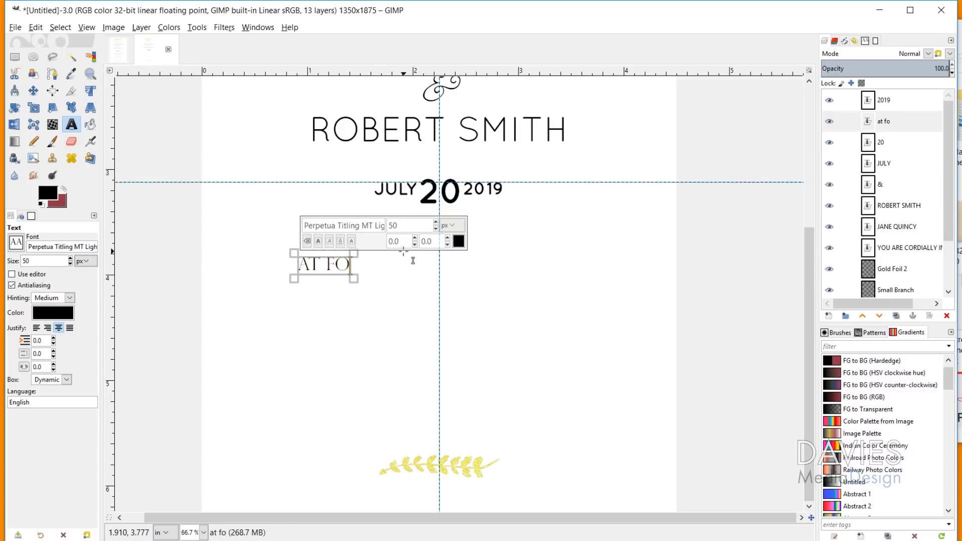
type("ur o'clock")
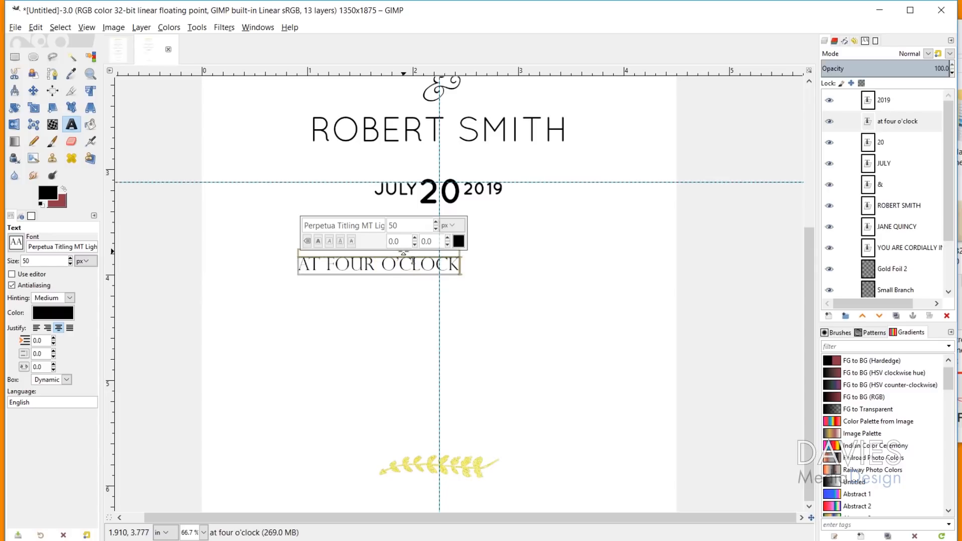
type(" in the afternoon")
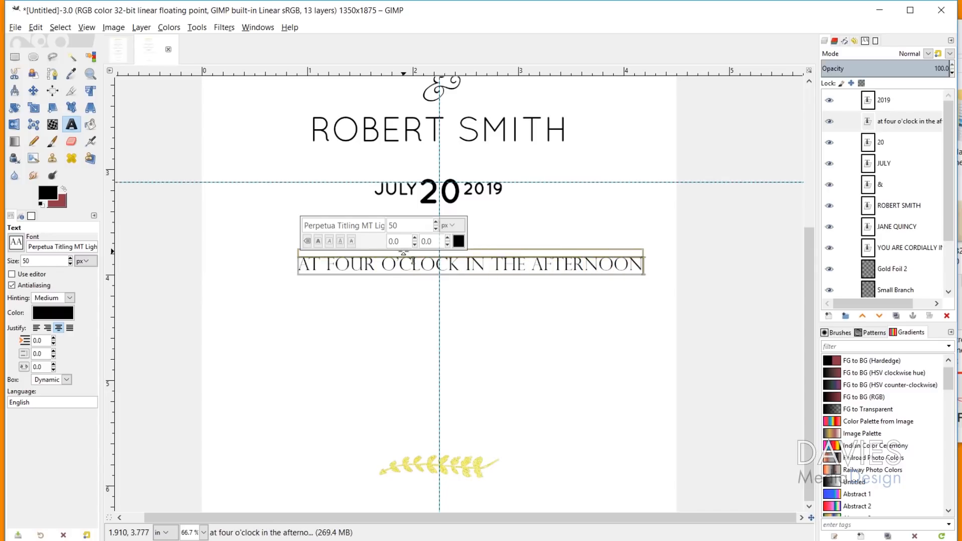
key("Return")
type("at the brown pa")
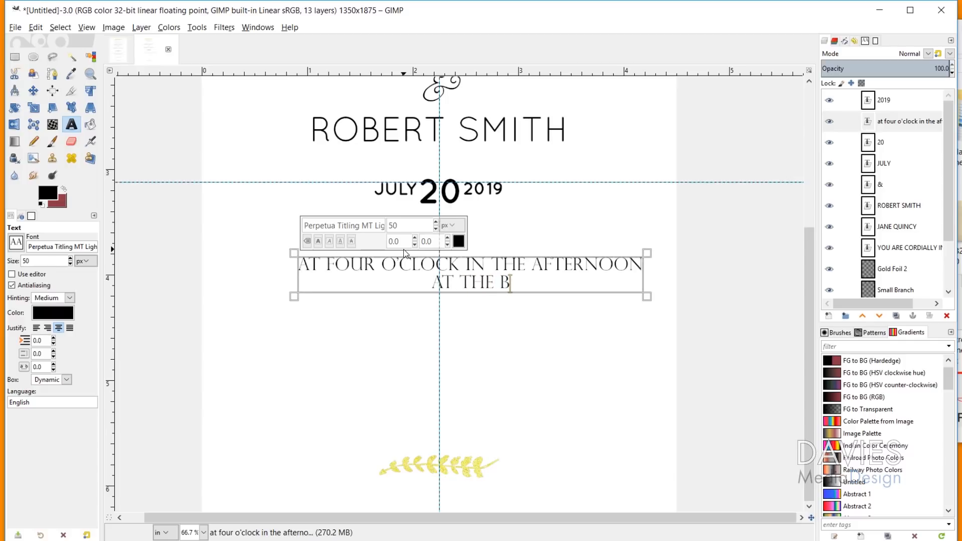
type("lace hotel")
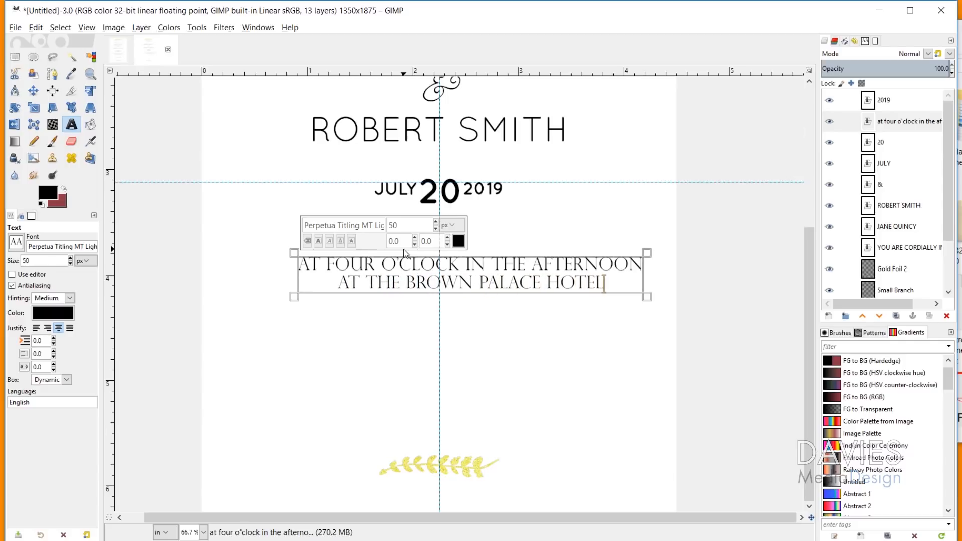
key("Return")
type("denver, colorado")
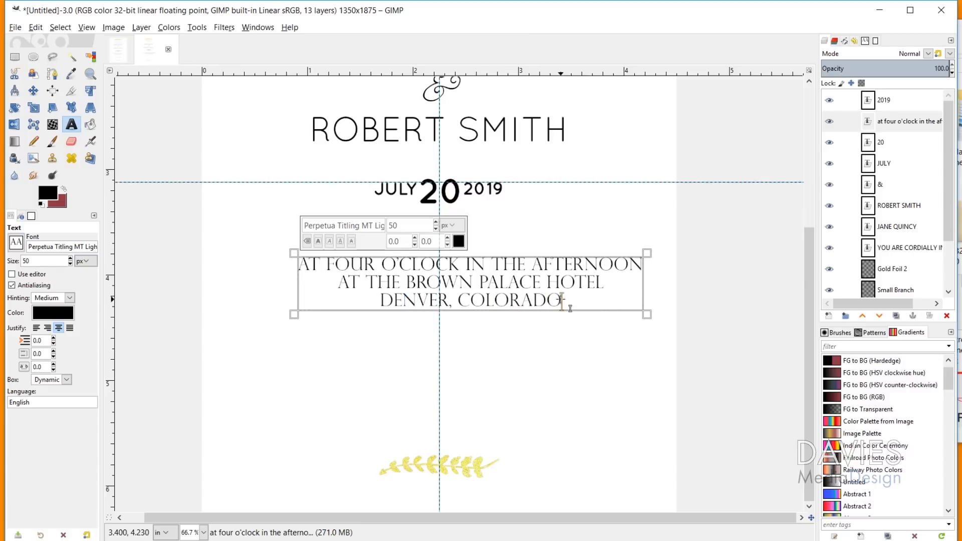
Set the venue text to size 40 with 29 line spacing and position it below the date.
left_click_drag(567, 304, 286, 251)
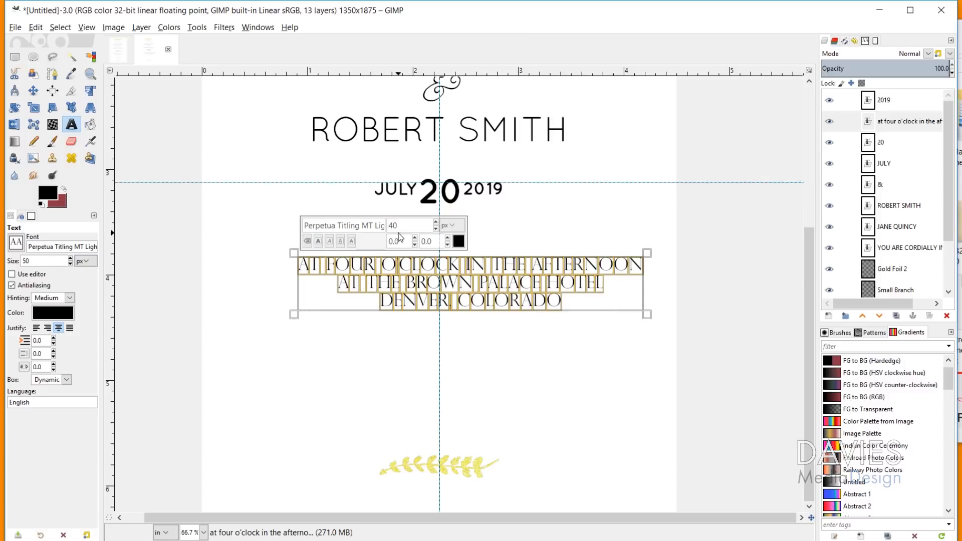
left_click(387, 240)
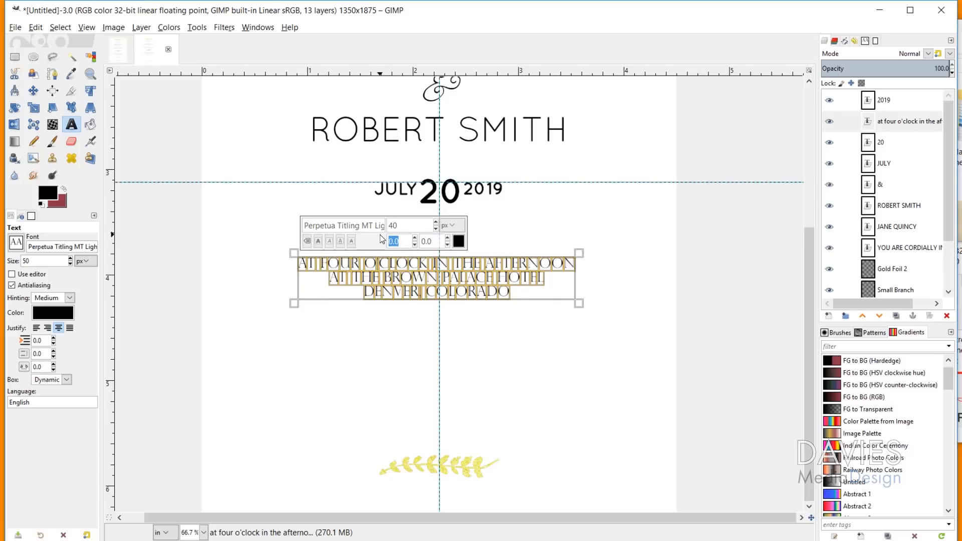
key("Return")
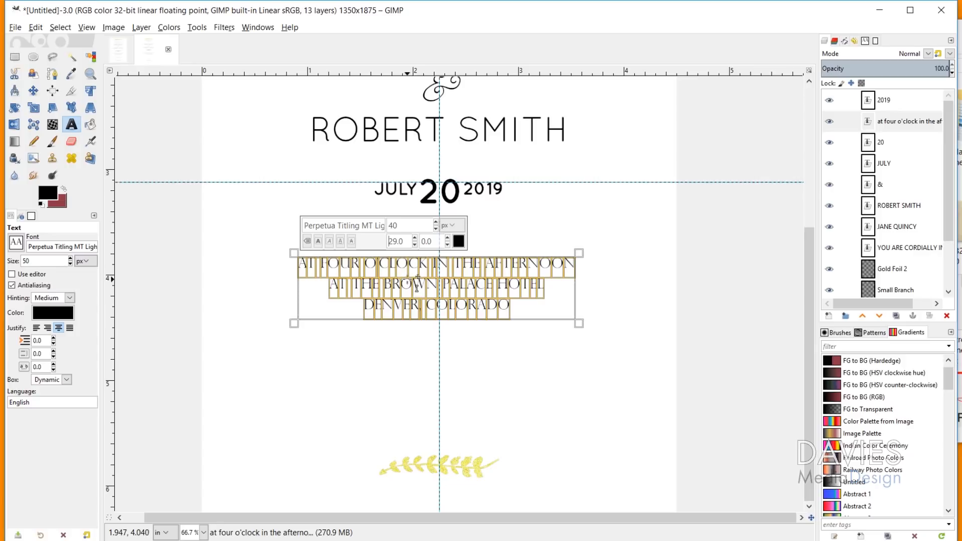
left_click_drag(407, 279, 418, 255)
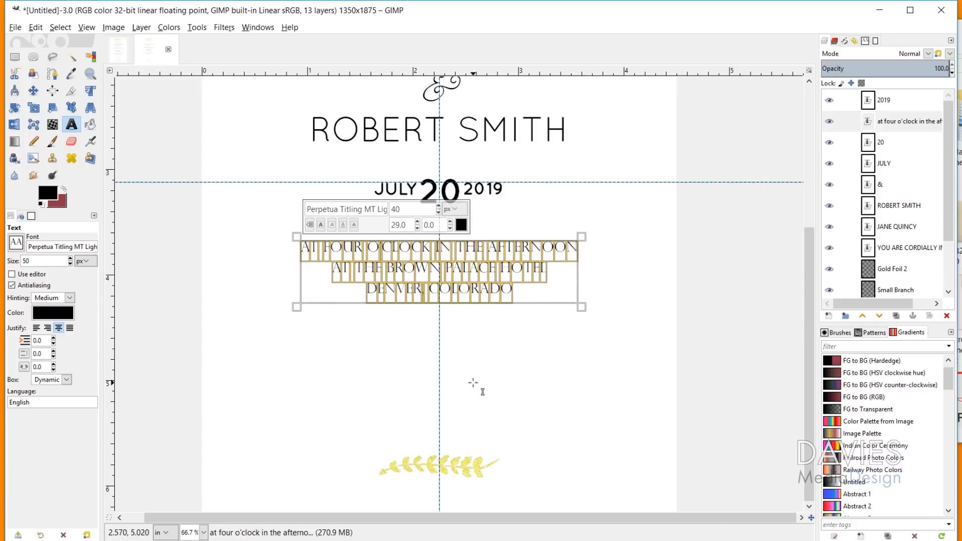
left_click_drag(478, 260, 479, 272)
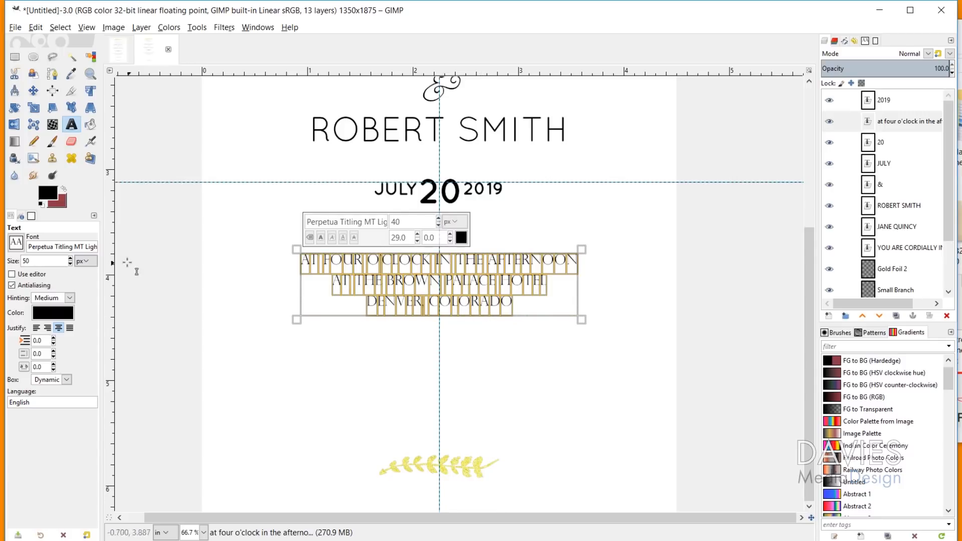
Add 'reception to follow' in Windsong at size 100, centred under the venue lines.
left_click(332, 351)
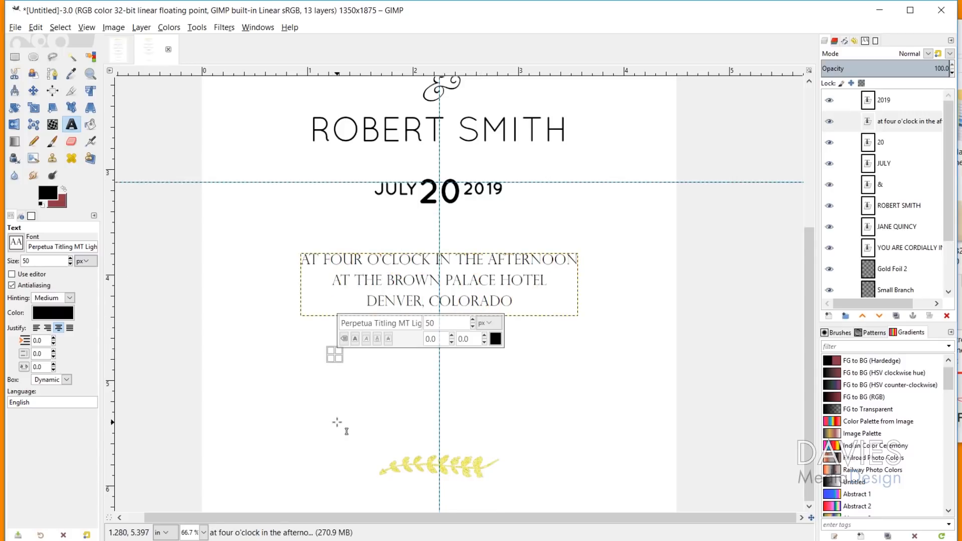
type("reception to follow")
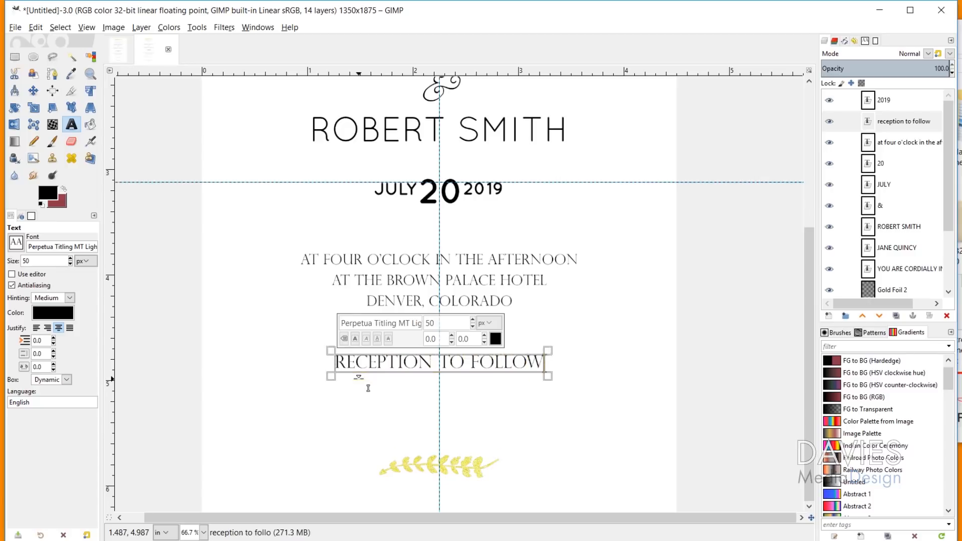
key("ctrl+a")
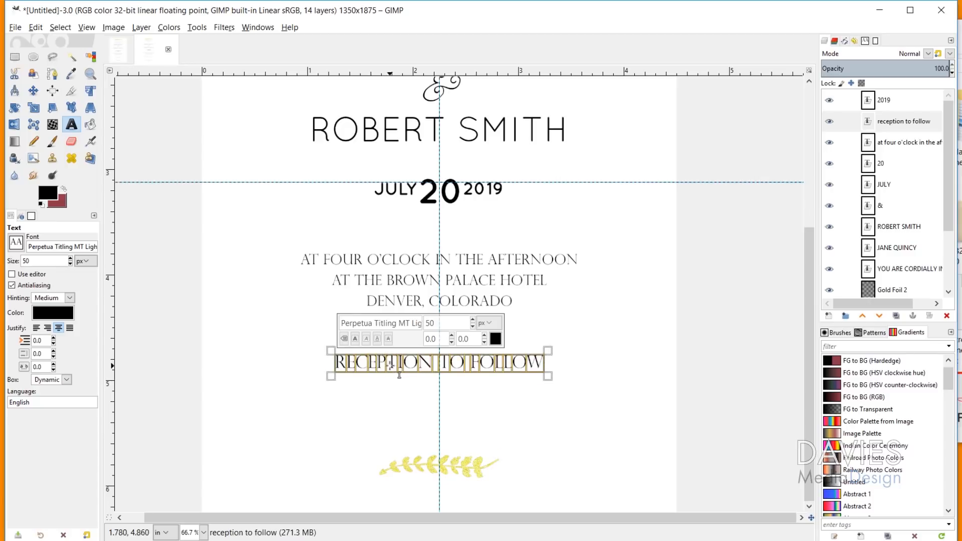
left_click(392, 323)
type("Windo")
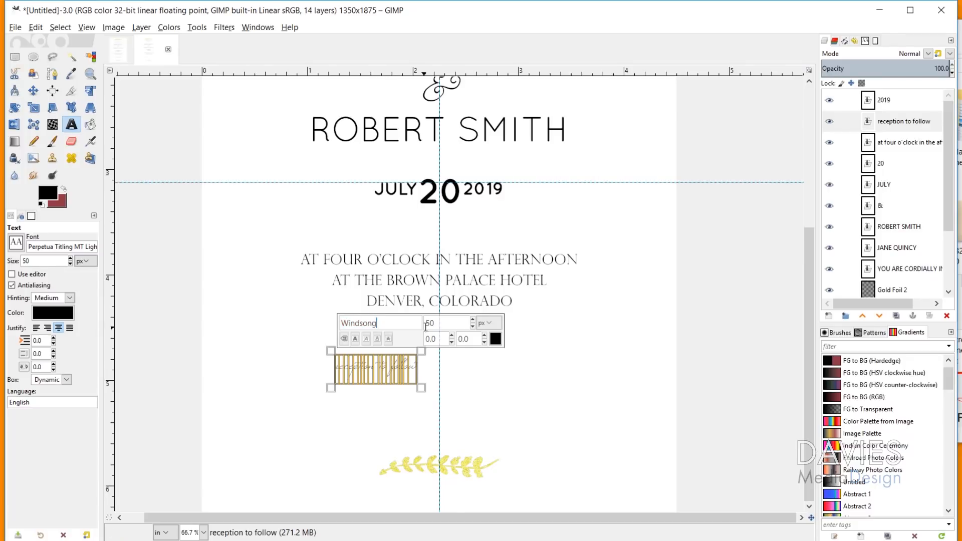
type("100")
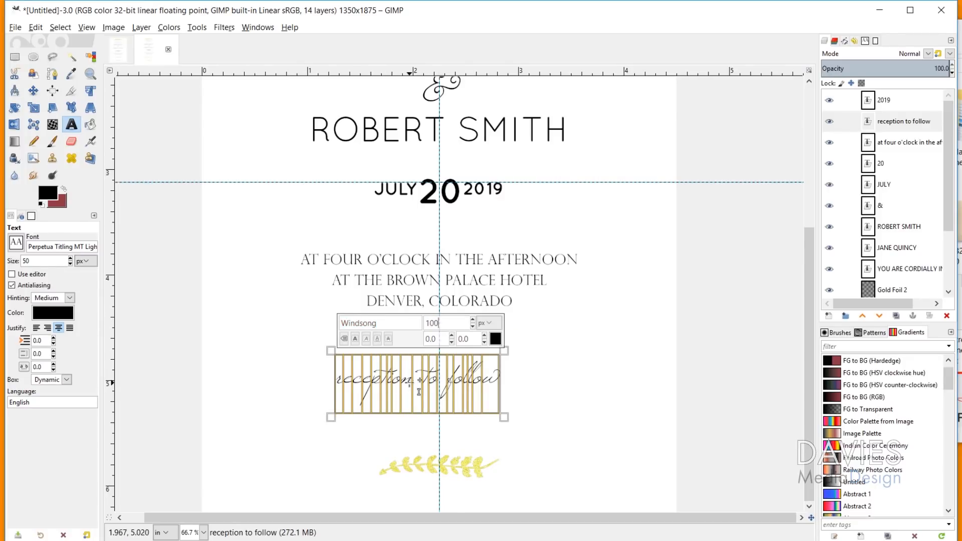
left_click_drag(419, 392, 439, 393)
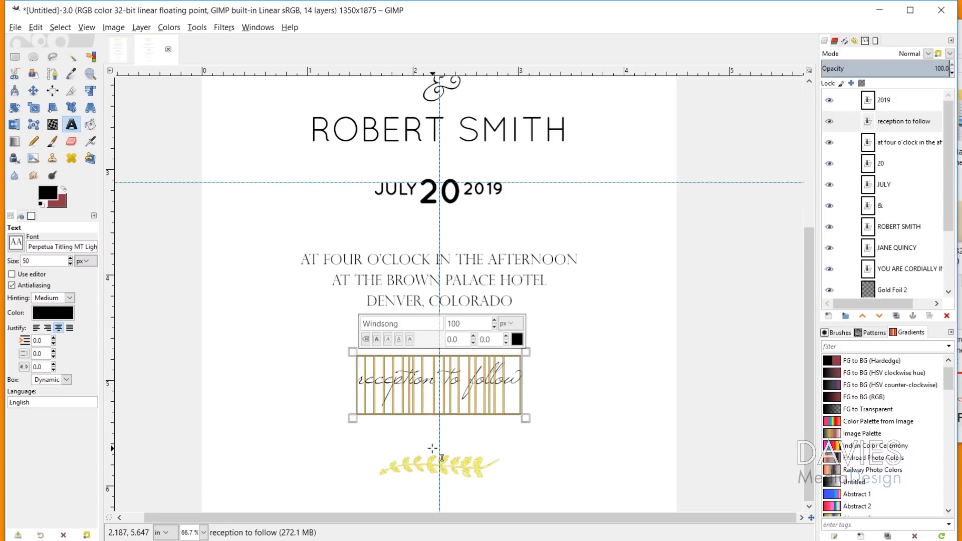
scroll(425, 280, "down", 2)
scroll(437, 270, "up", 2)
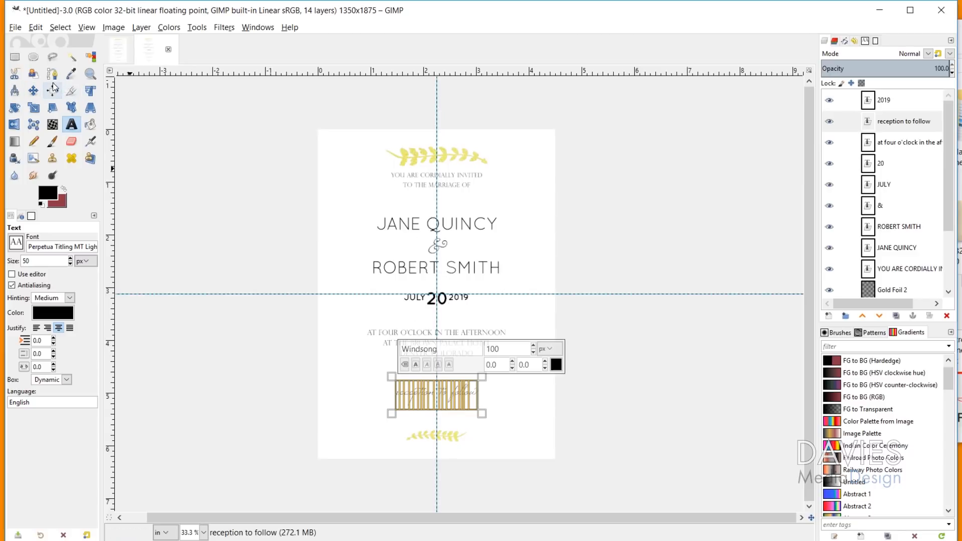
Move 'YOU ARE CORDIALLY INVITED' lower and nudge 'reception to follow' and the lower branch slightly up.
left_click(33, 90)
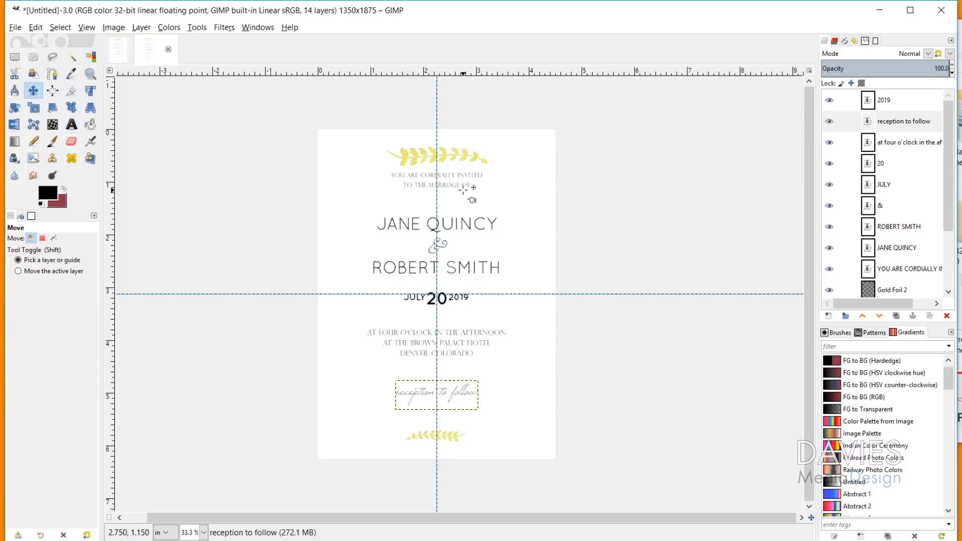
scroll(463, 193, "up", 2)
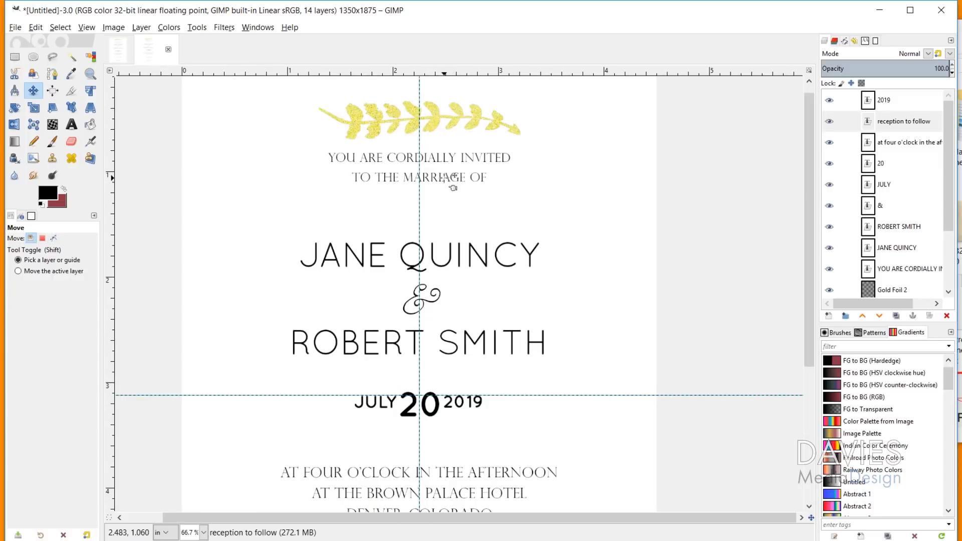
scroll(451, 194, "up", 2)
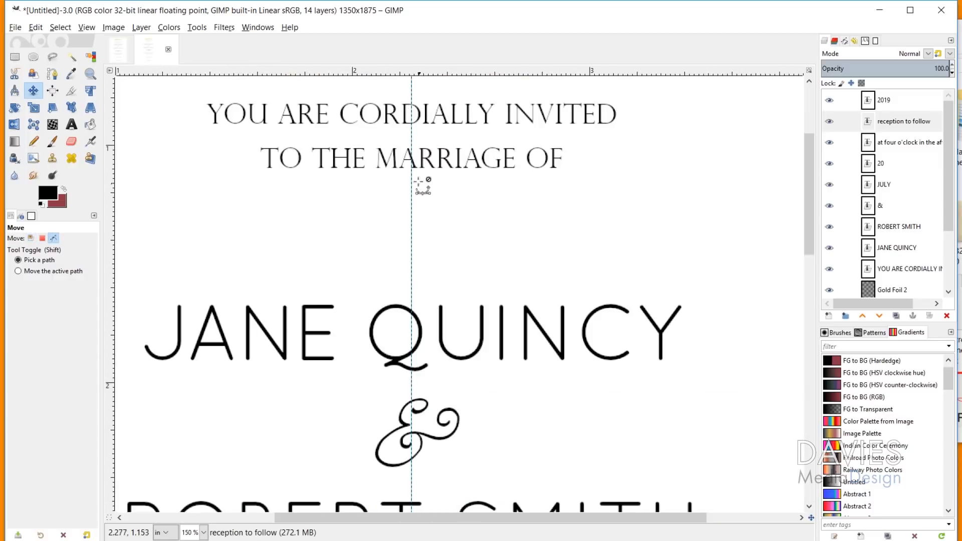
left_click_drag(426, 157, 412, 223)
scroll(365, 234, "down", 2)
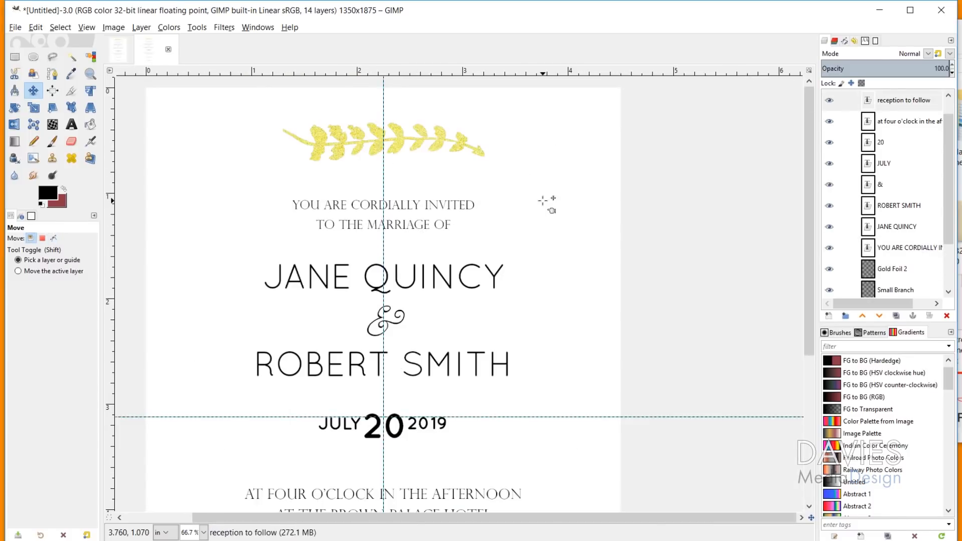
scroll(536, 200, "down", 5)
left_click_drag(424, 390, 424, 386)
left_click_drag(416, 471, 419, 465)
Delete the Large Branch and Small Branch layers and nudge the gold foil branch slightly lower.
scroll(897, 235, "down", 2)
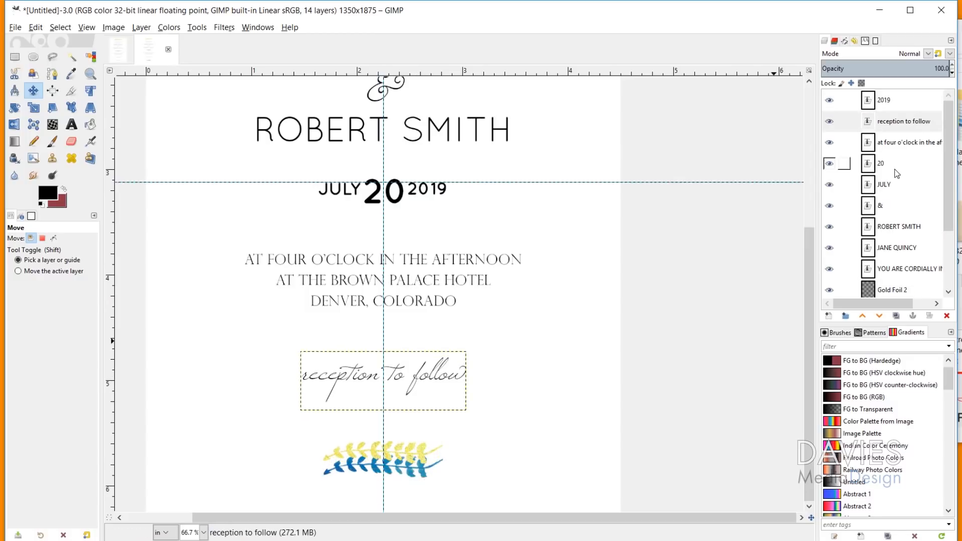
scroll(897, 238, "down", 1)
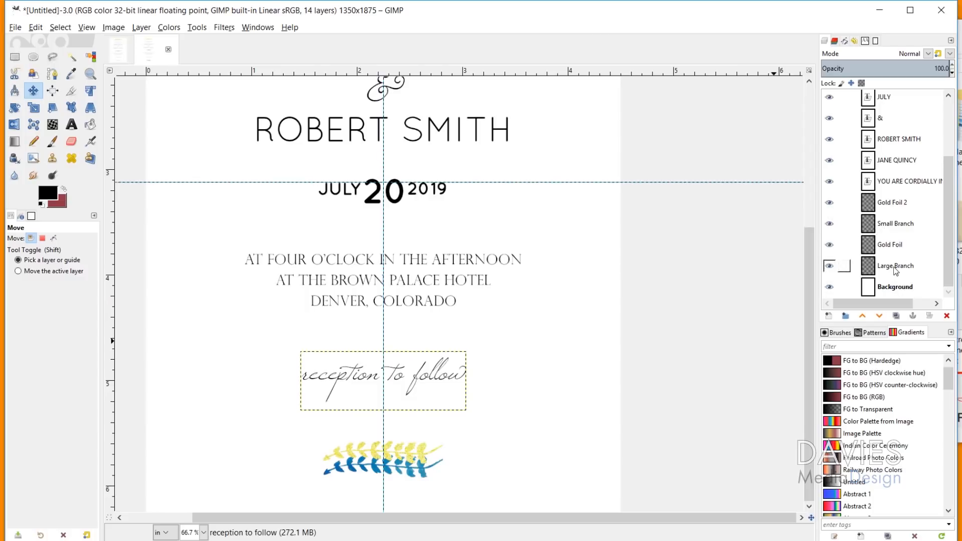
left_click(892, 266)
left_click(947, 315)
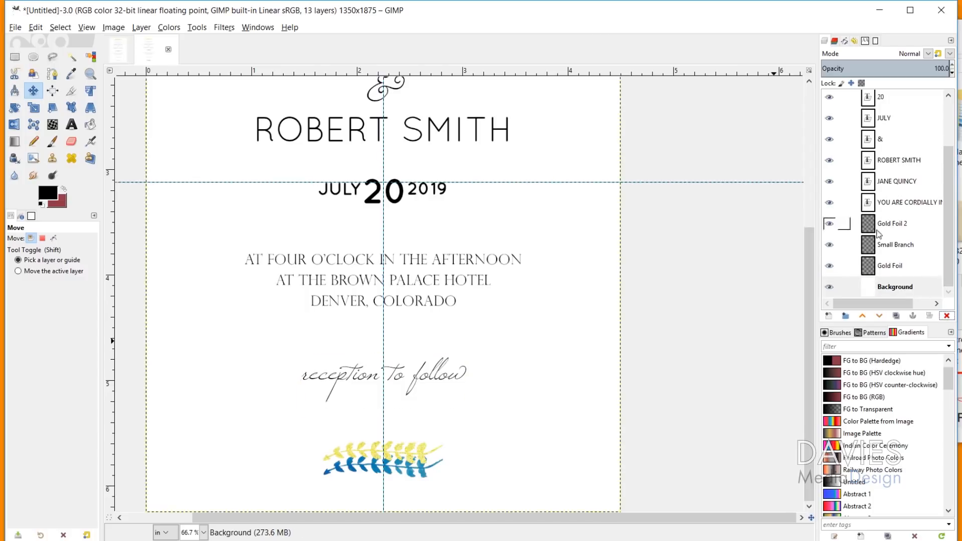
left_click(947, 315)
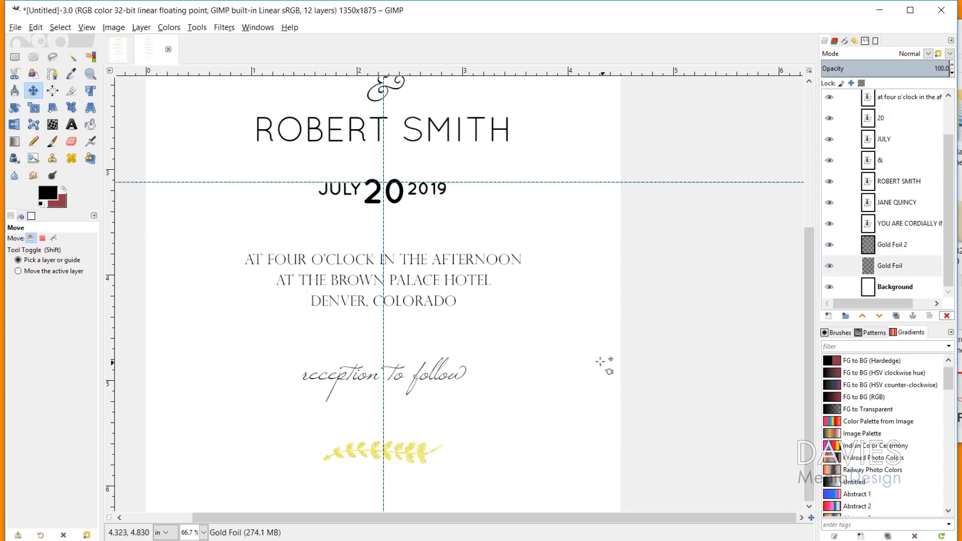
scroll(501, 311, "up", 5)
left_click_drag(395, 121, 396, 127)
key("minus")
key("minus")
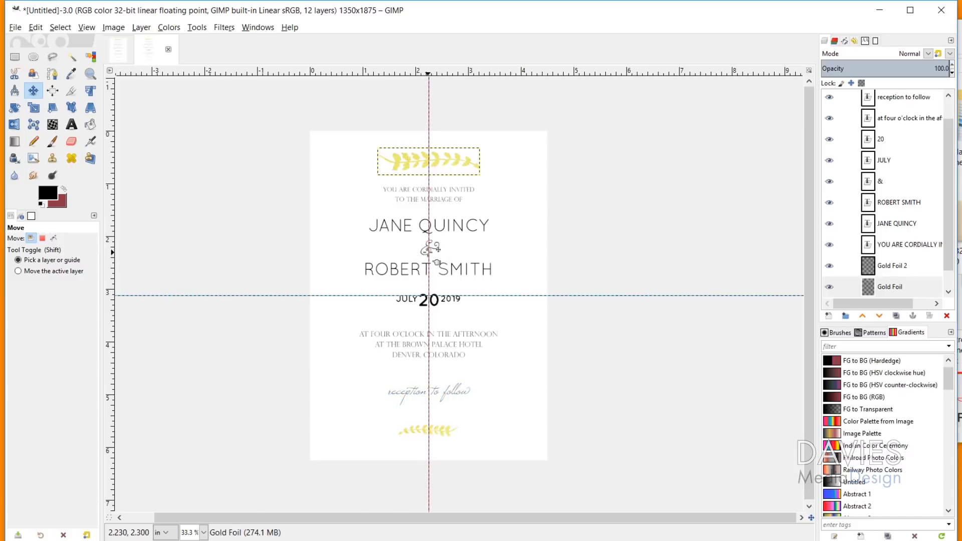
scroll(436, 260, "up", 4)
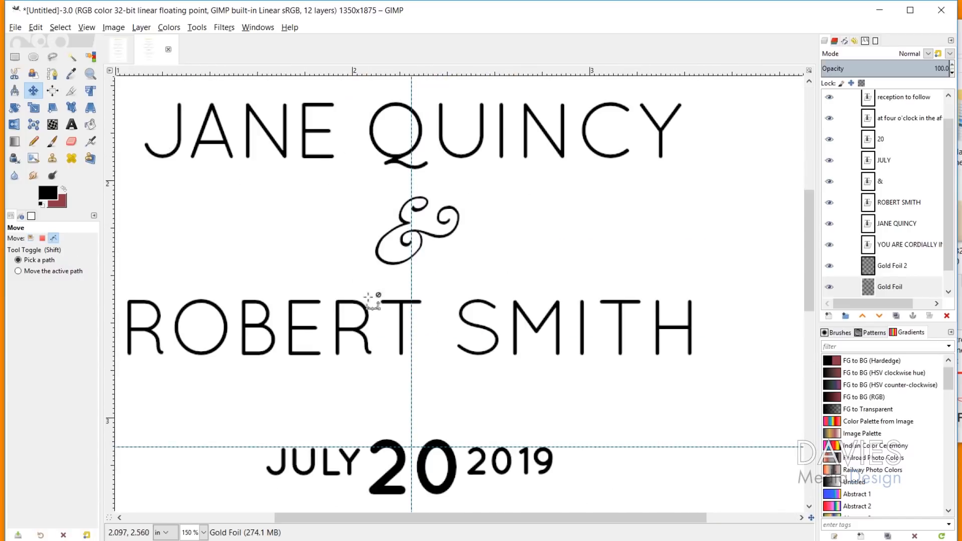
scroll(373, 300, "down", 1)
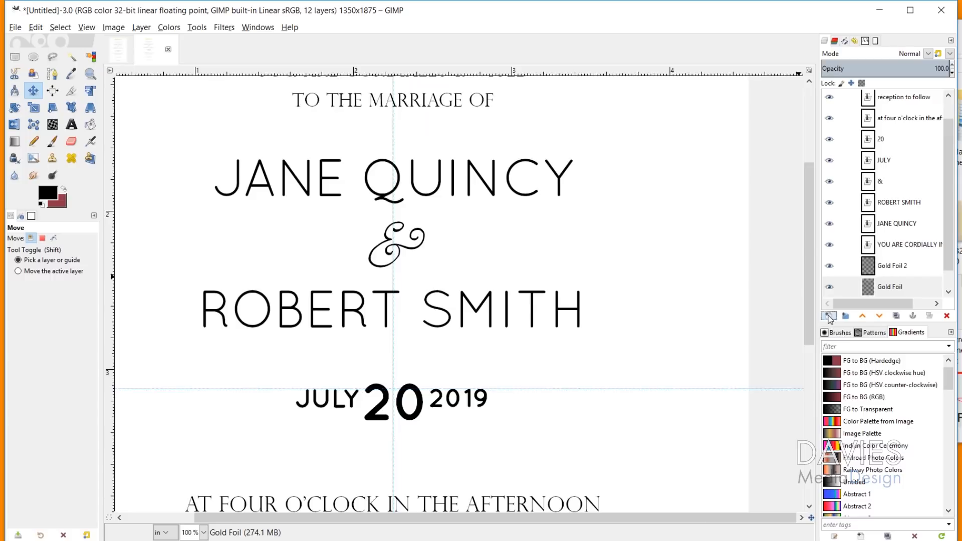
Add a Black Path layer at the top of the stack and a horizontal guide through the ampersand.
left_click(830, 315)
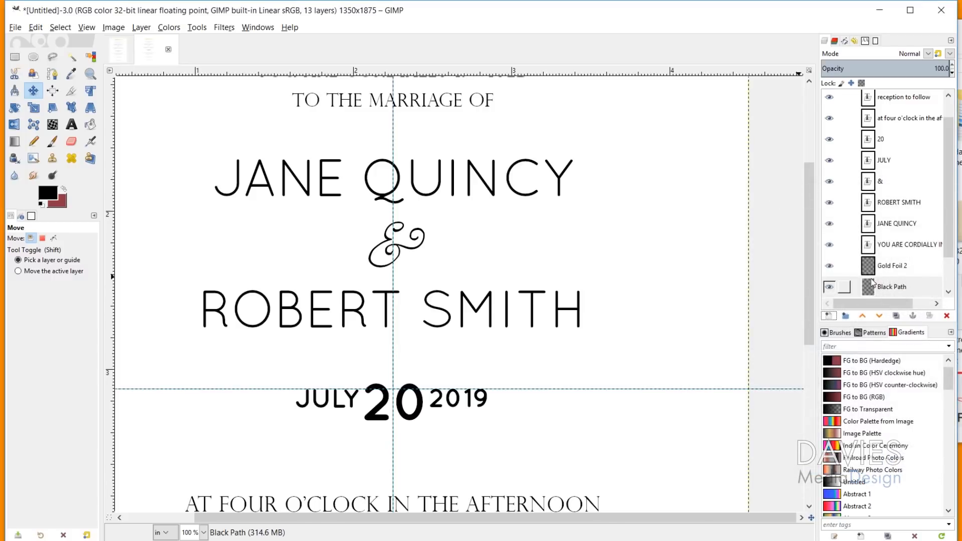
left_click_drag(875, 290, 884, 100)
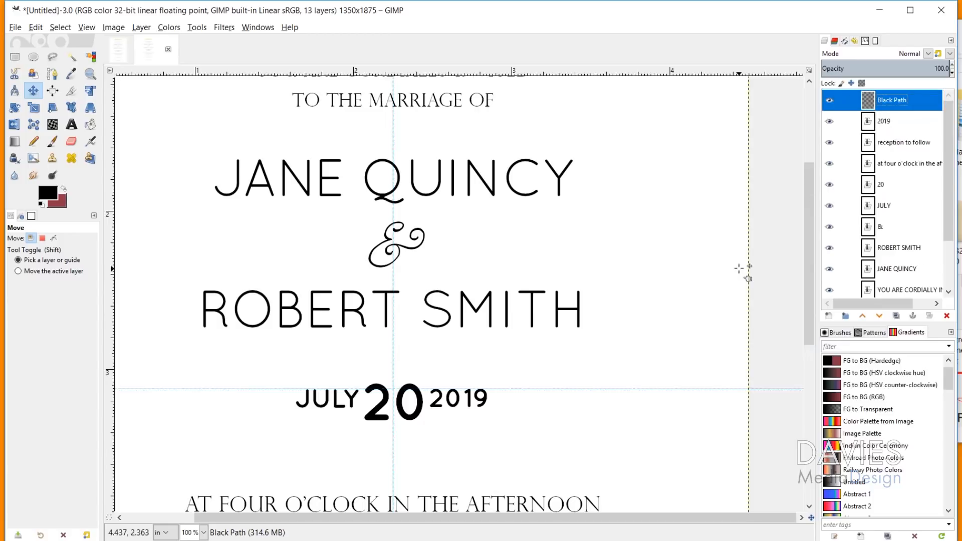
left_click_drag(204, 74, 200, 246)
left_click_drag(492, 519, 438, 526)
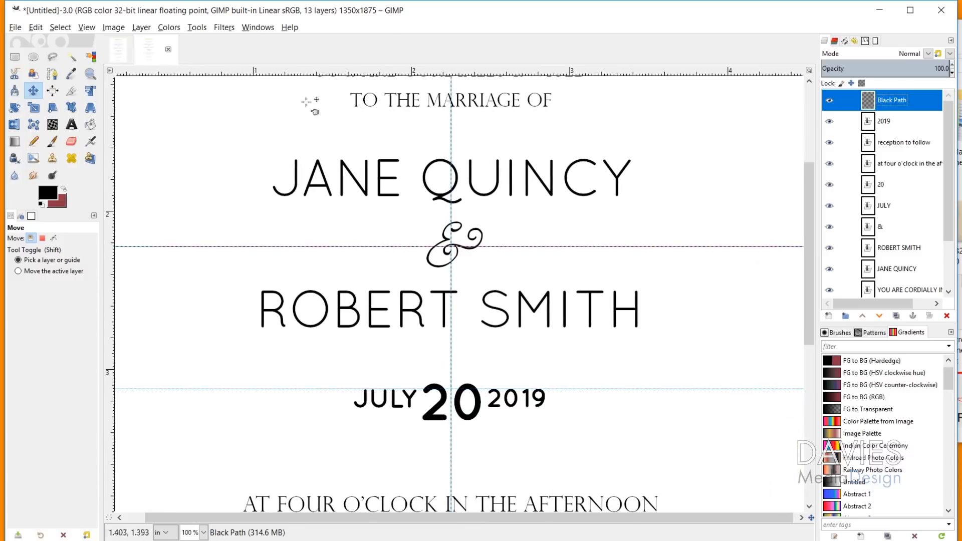
Draw a straight path left of the ampersand and stroke it as a 2 px black line.
left_click(54, 74)
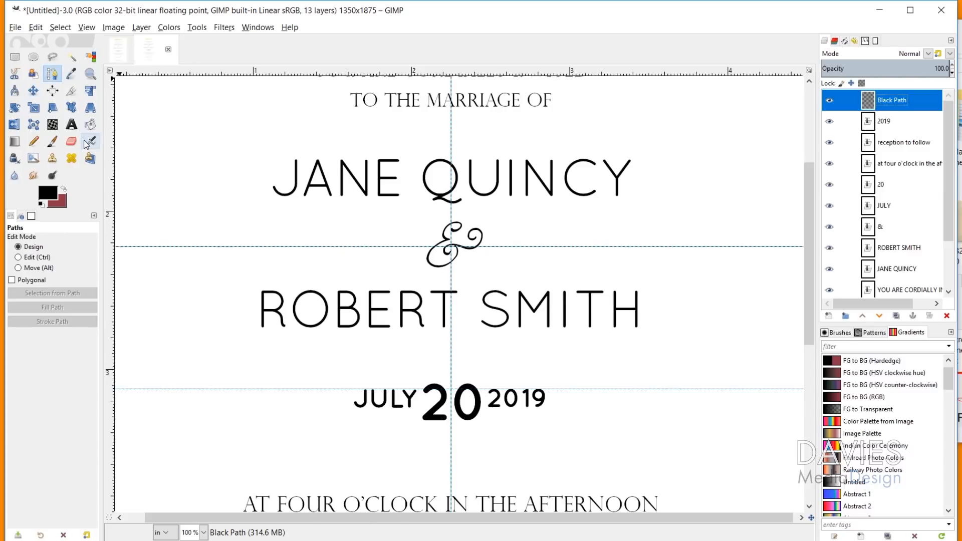
left_click(269, 246)
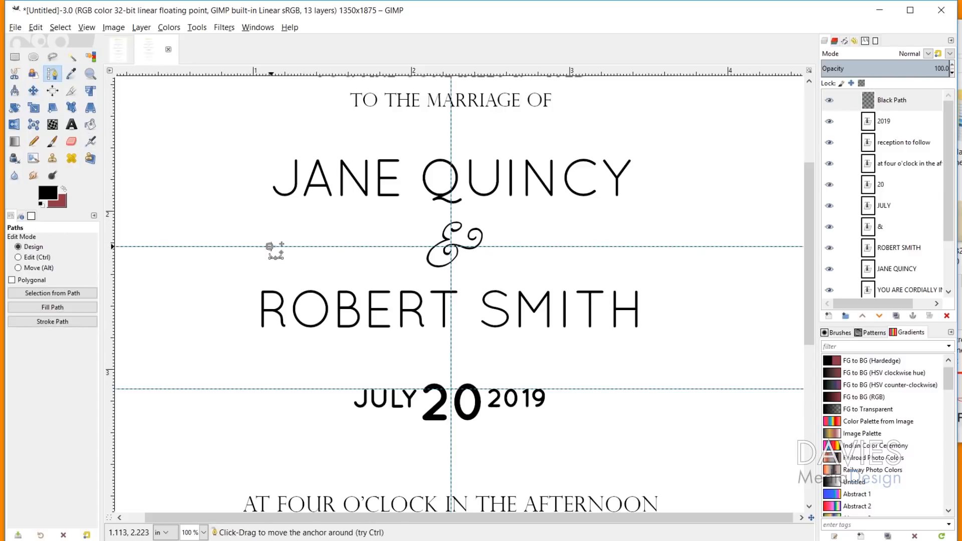
left_click(414, 246)
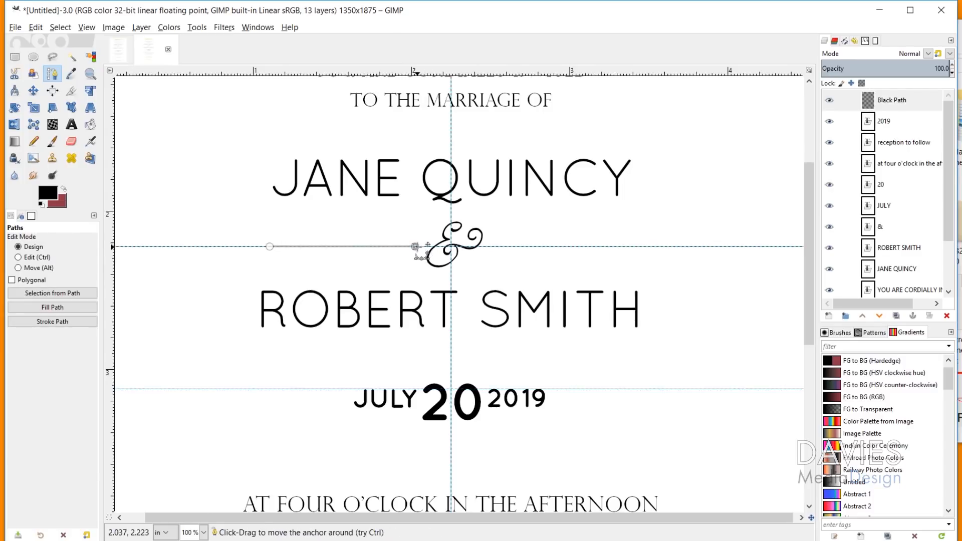
left_click_drag(414, 246, 415, 247)
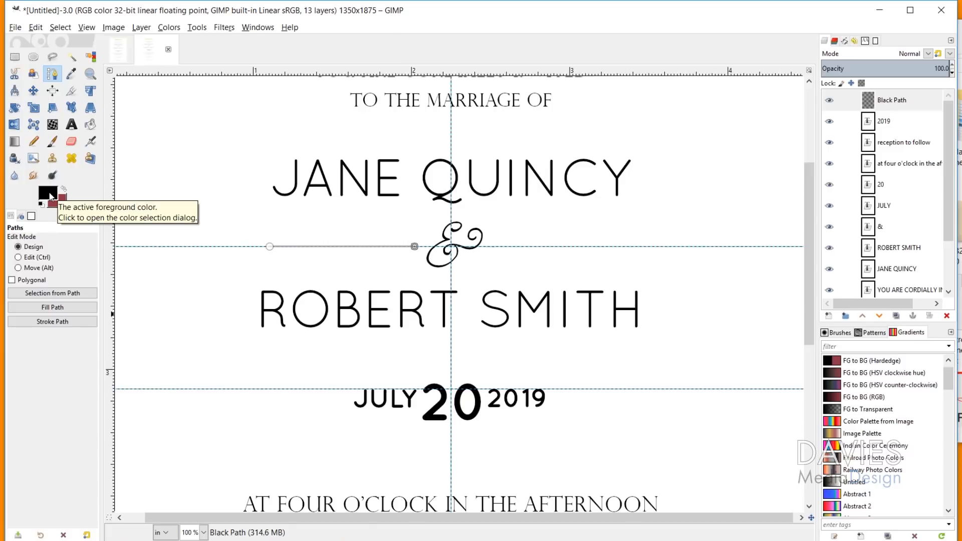
left_click(68, 323)
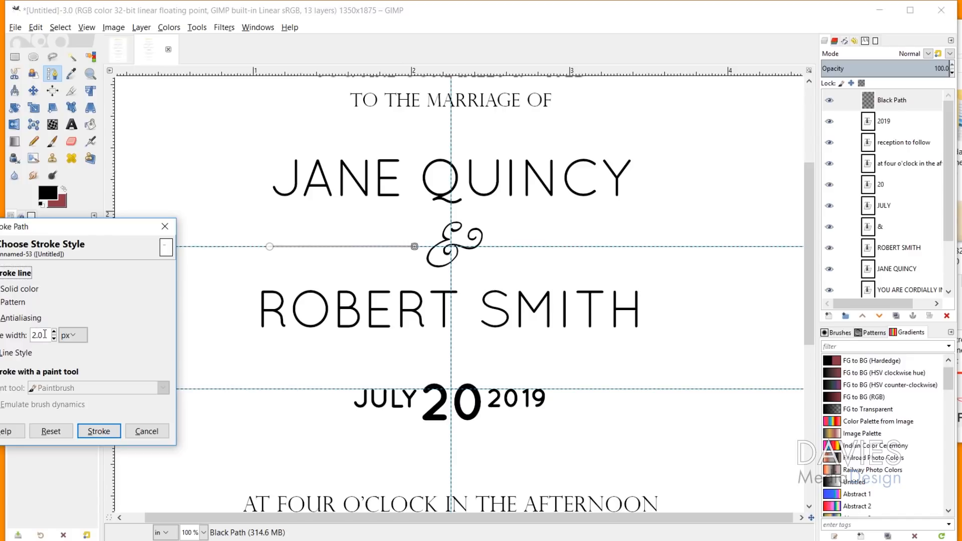
left_click(98, 431)
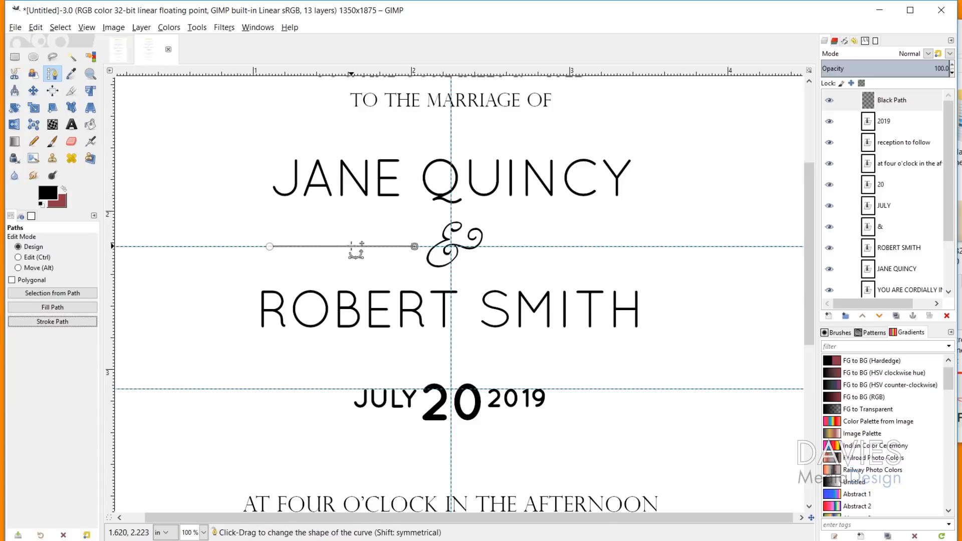
Move the path to the right of the ampersand and stroke a matching line.
left_click_drag(355, 250, 583, 247)
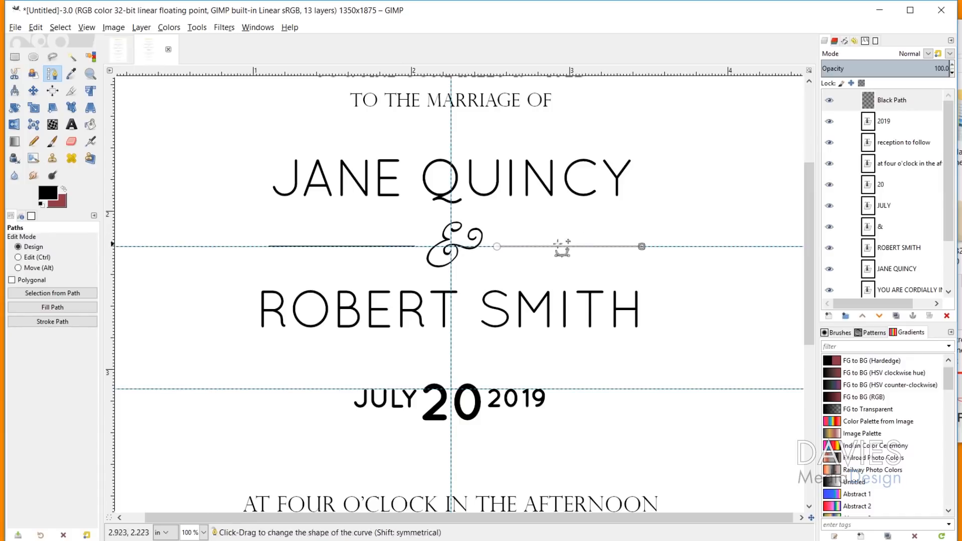
left_click(70, 322)
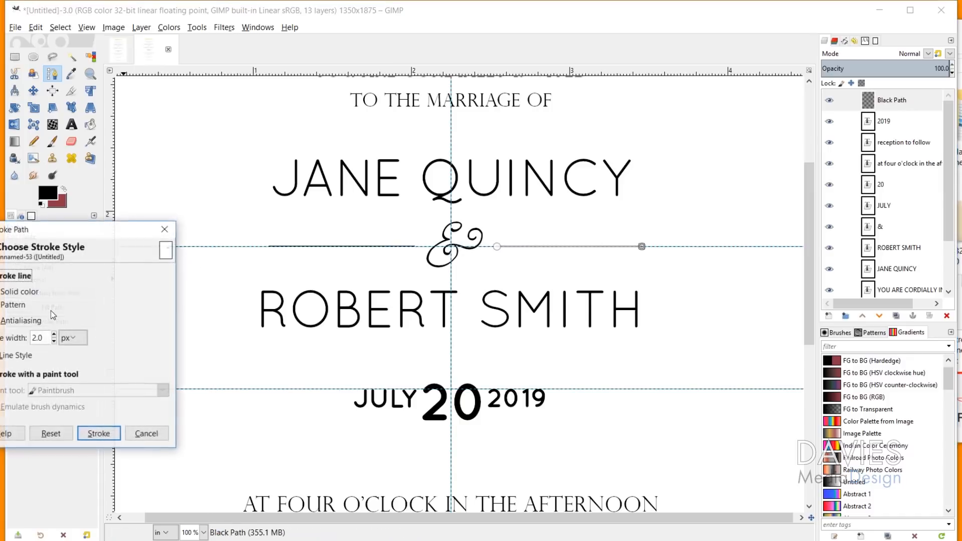
left_click_drag(66, 225, 119, 210)
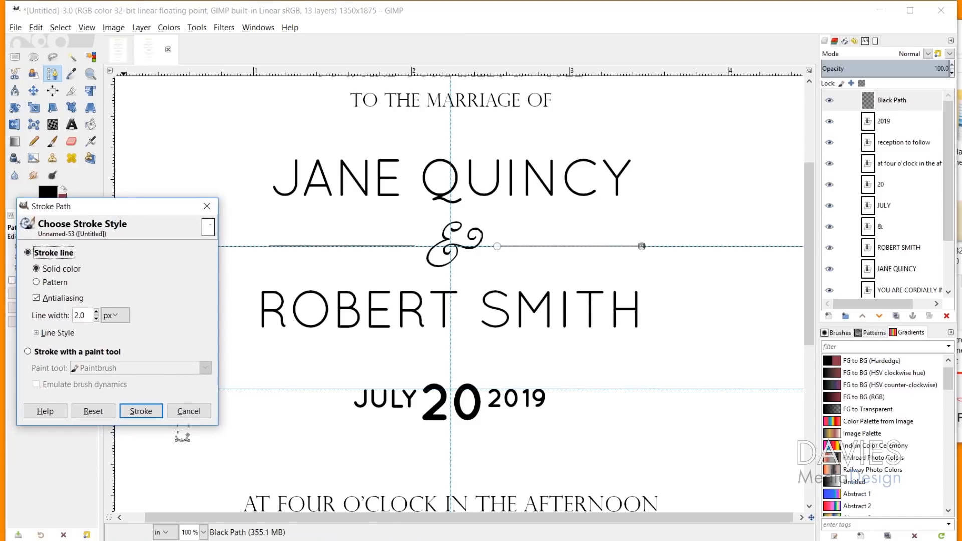
left_click(144, 411)
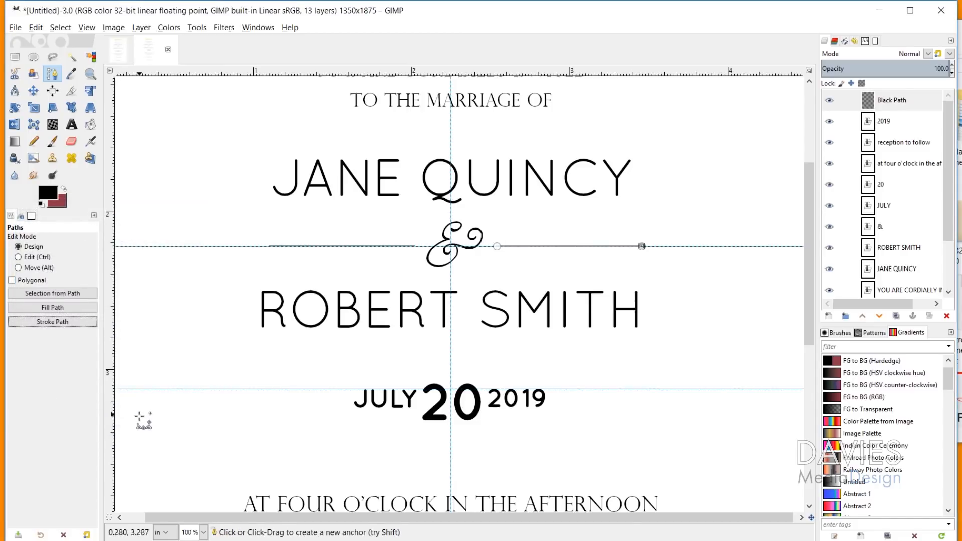
key("m")
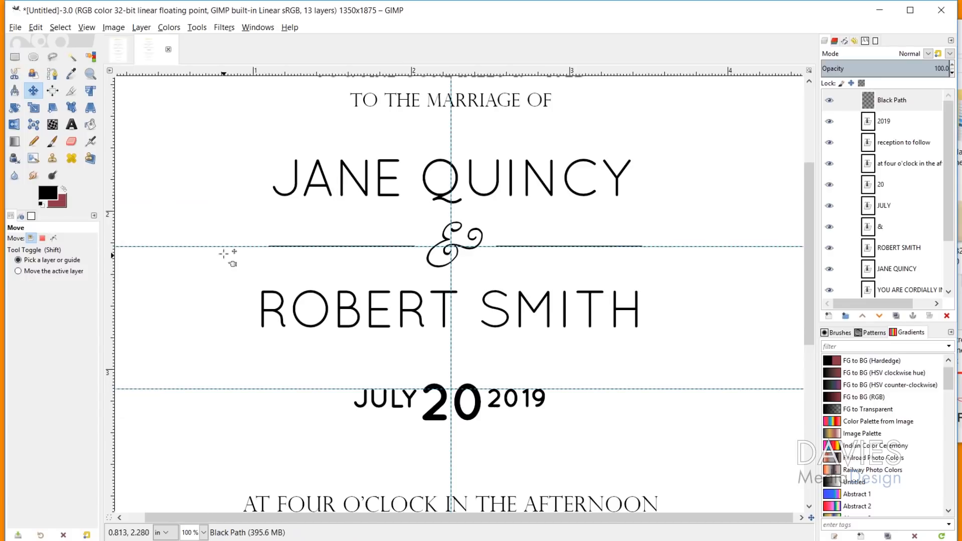
Remove the ampersand guide and crop the Black Path layer to its content.
left_click_drag(224, 246, 263, 73)
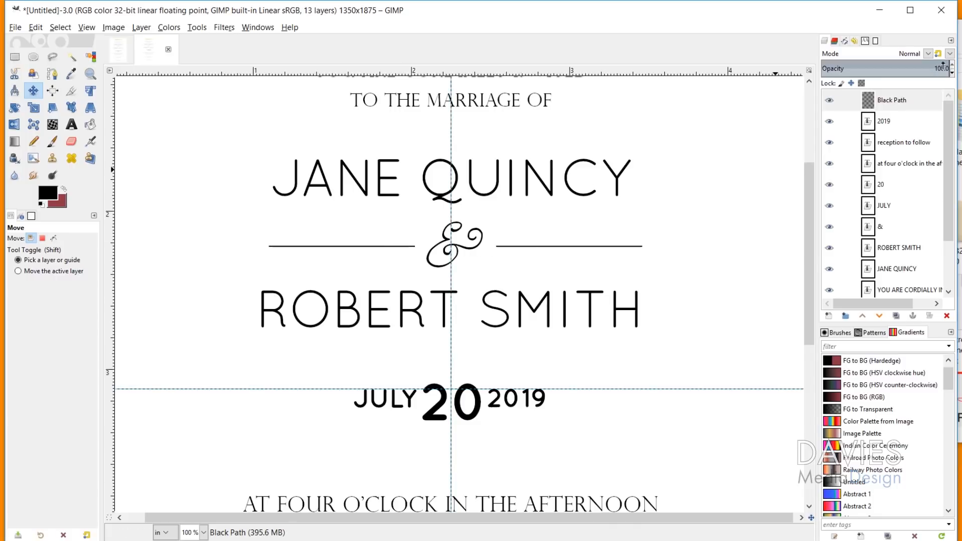
left_click(874, 102)
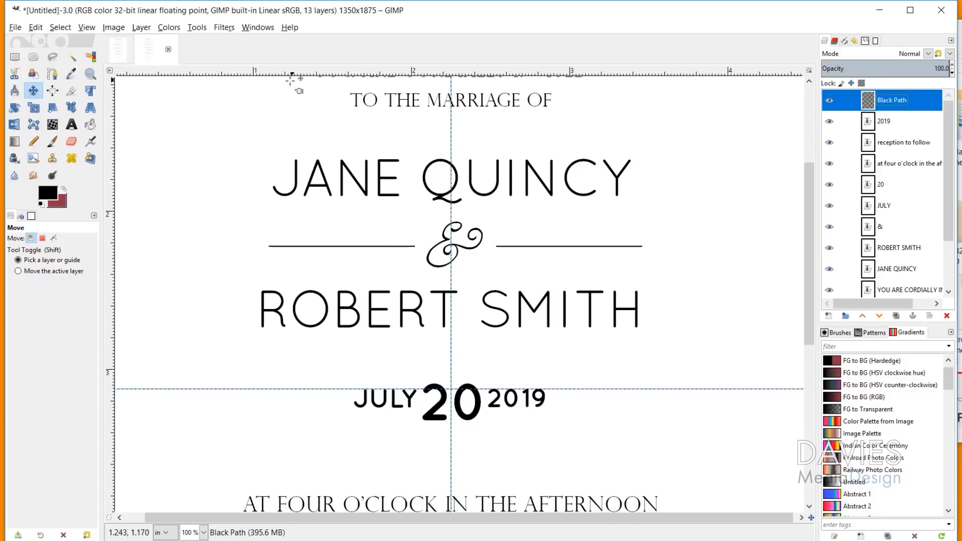
left_click(141, 27)
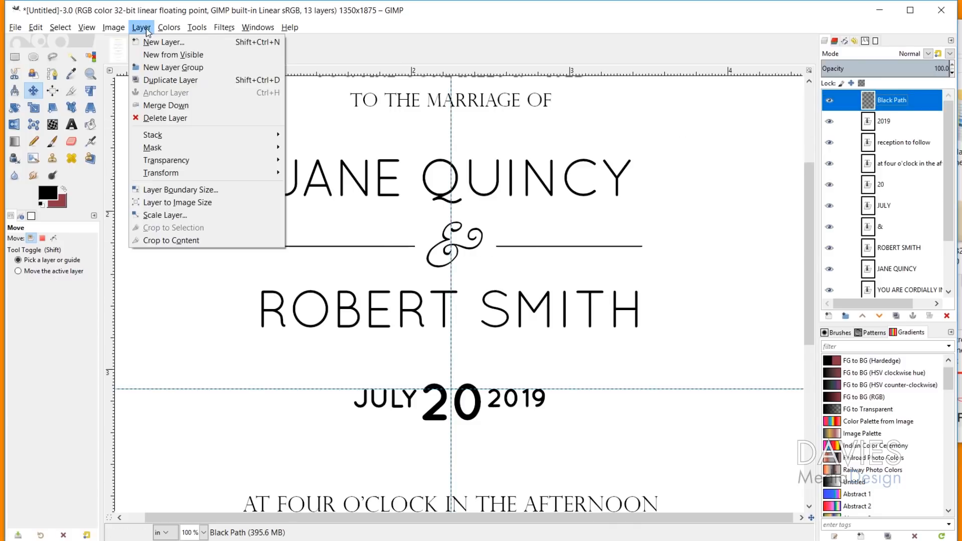
left_click(195, 241)
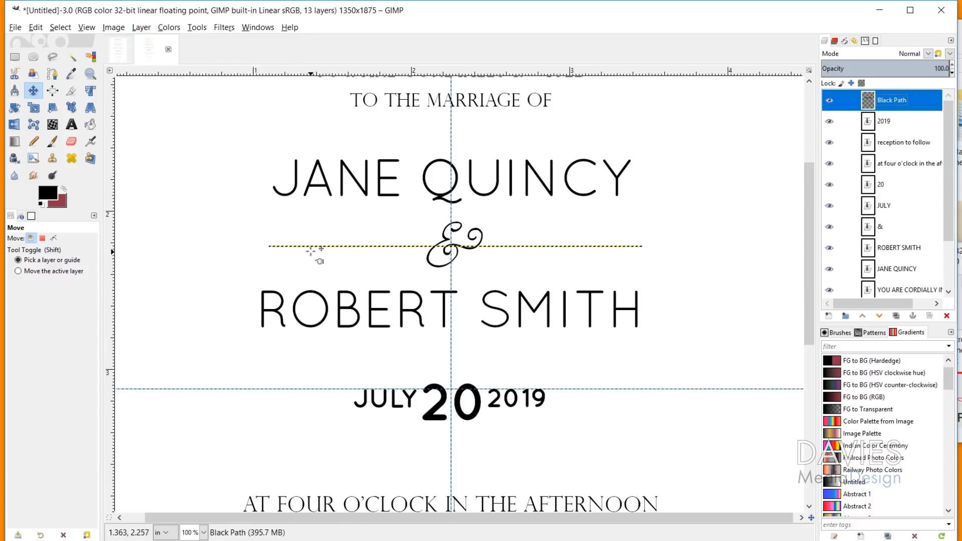
scroll(346, 255, "up", 2)
Centre the black lines horizontally on the invitation.
left_click(52, 91)
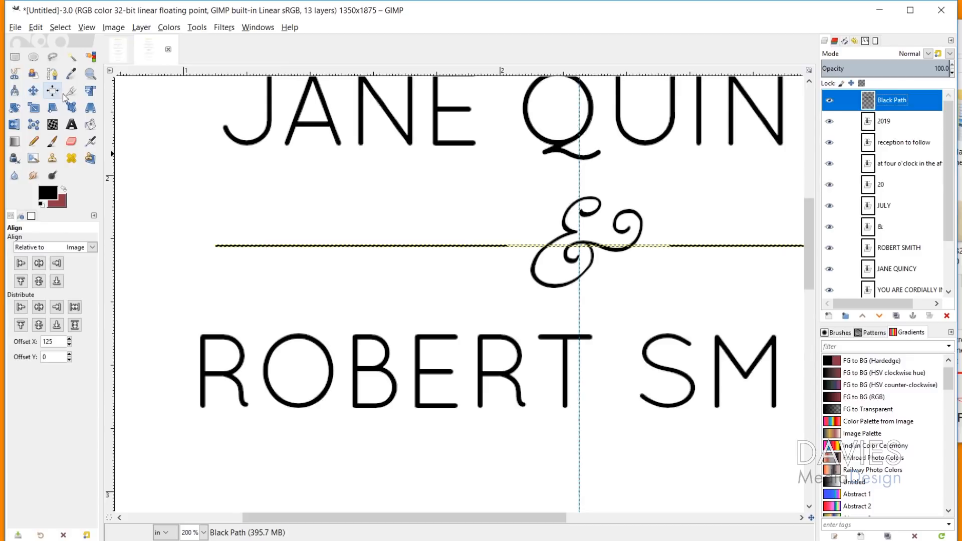
left_click(311, 246)
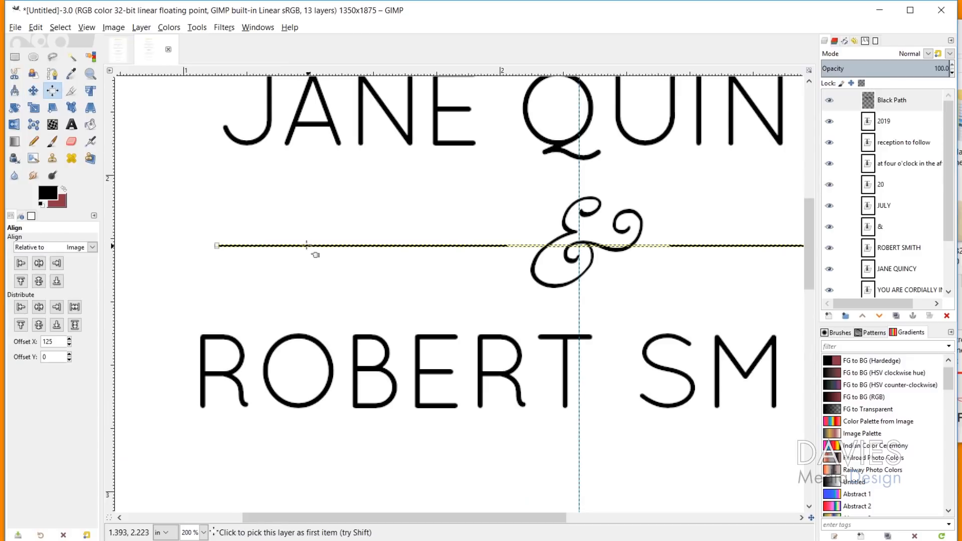
left_click(40, 265)
scroll(605, 313, "down", 3)
left_click_drag(541, 518, 564, 517)
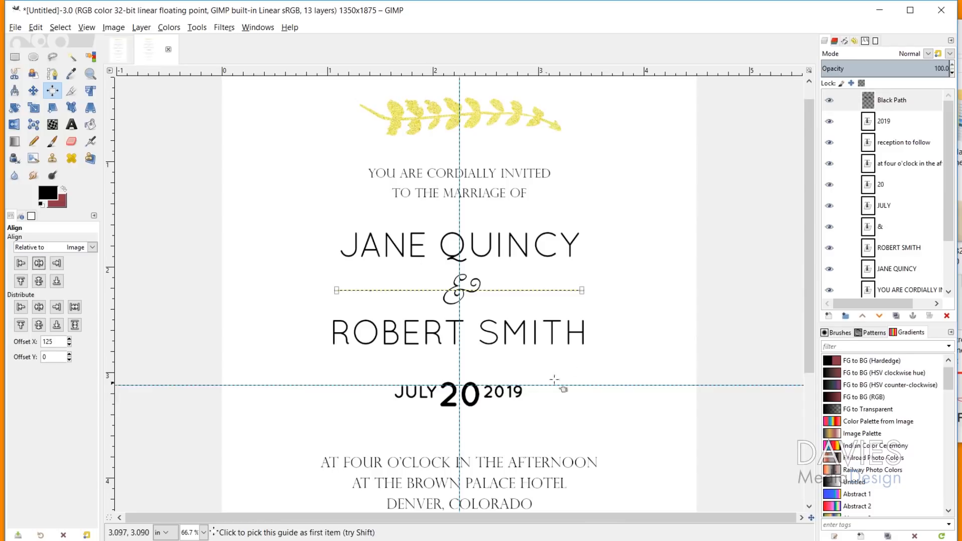
Add a new empty layer named Gold Path.
left_click(829, 316)
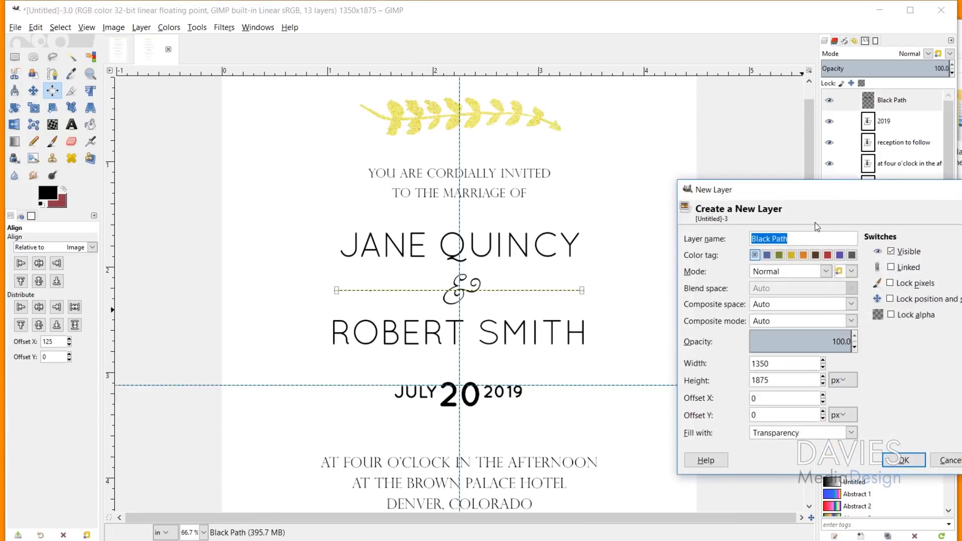
left_click(770, 239)
type("Gold")
left_click(899, 459)
Zoom in on the date and set horizontal guides just above and below it.
key("2")
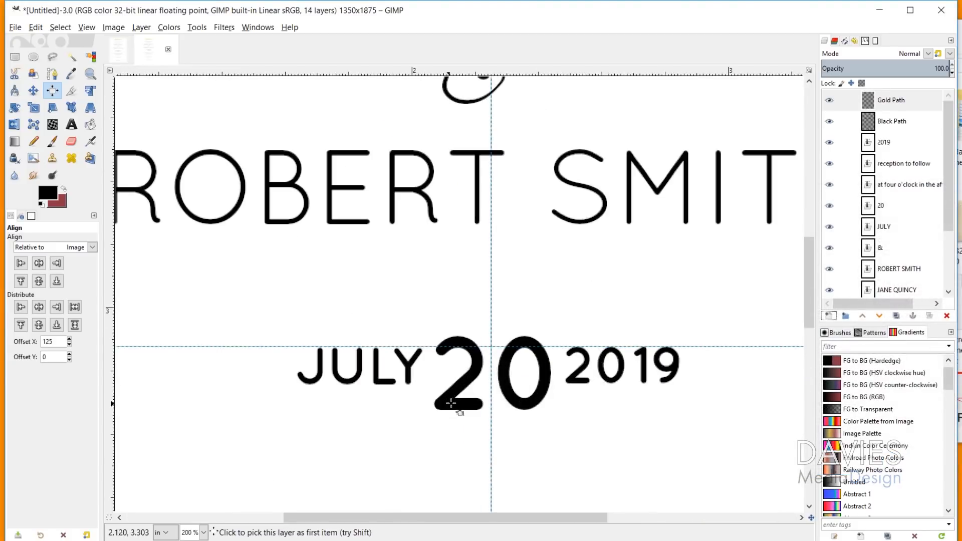
scroll(566, 399, "down", 3)
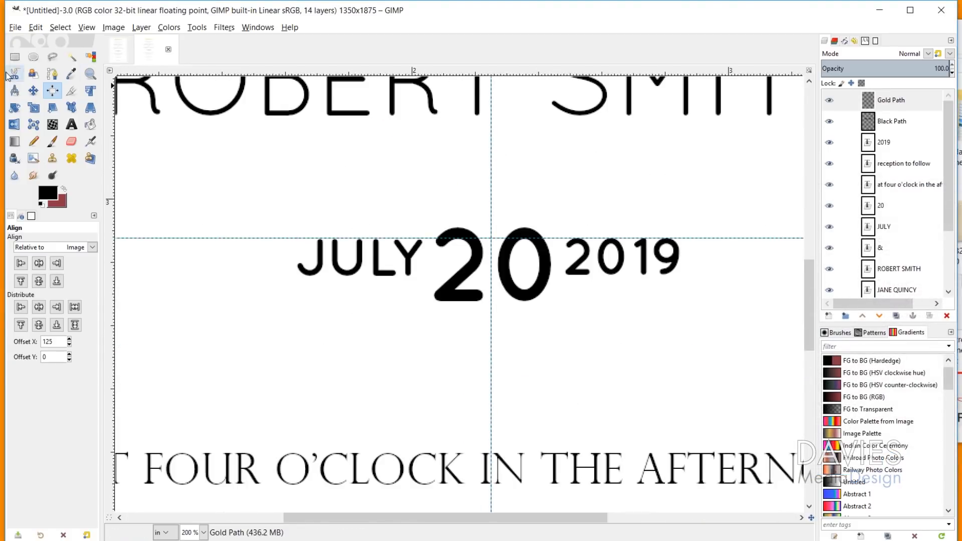
left_click(33, 91)
left_click_drag(223, 238, 222, 233)
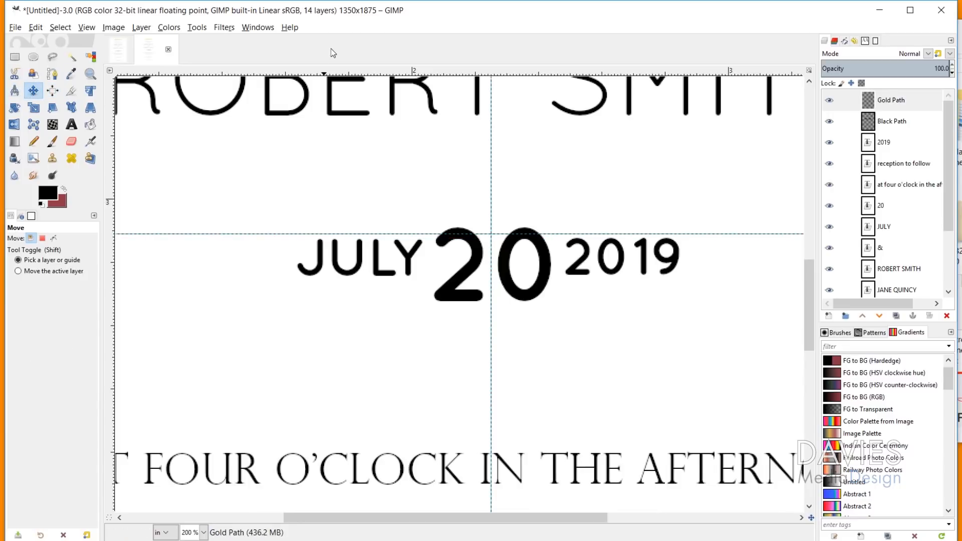
left_click_drag(339, 74, 372, 283)
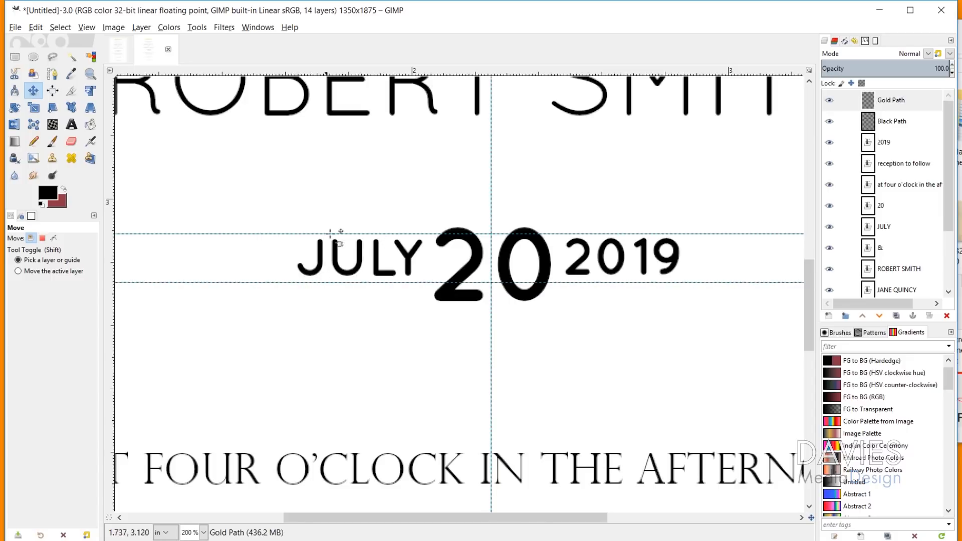
Draw a straight two-point path along the guide above JULY.
key("b")
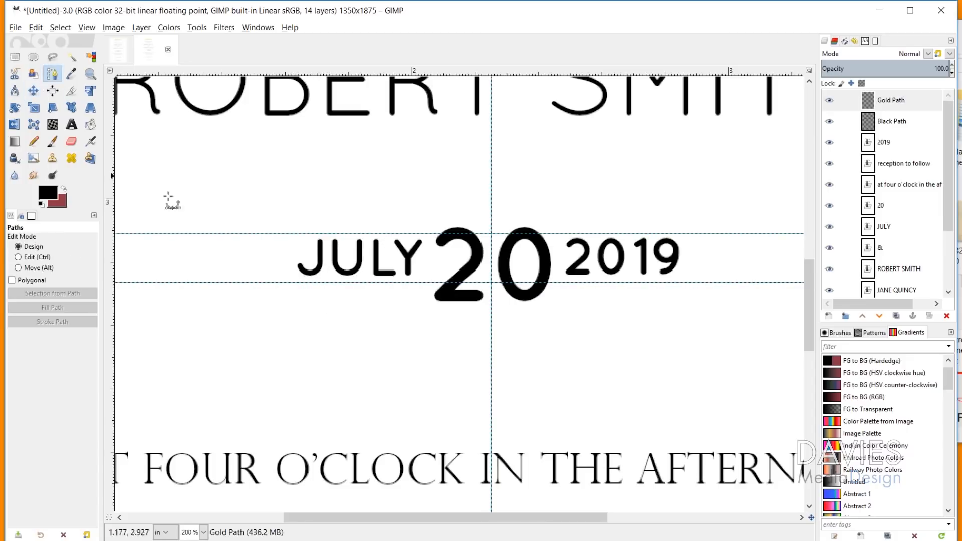
left_click(293, 233)
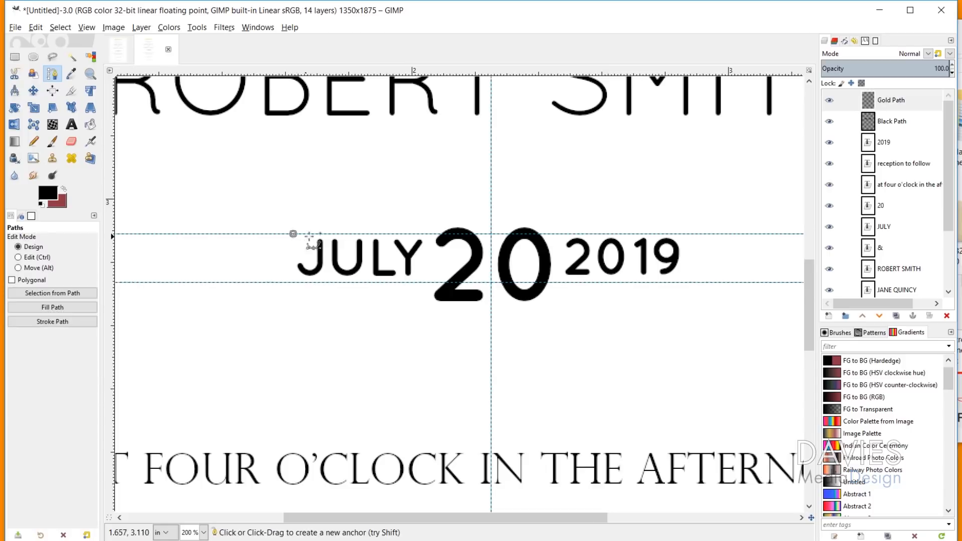
left_click(426, 234)
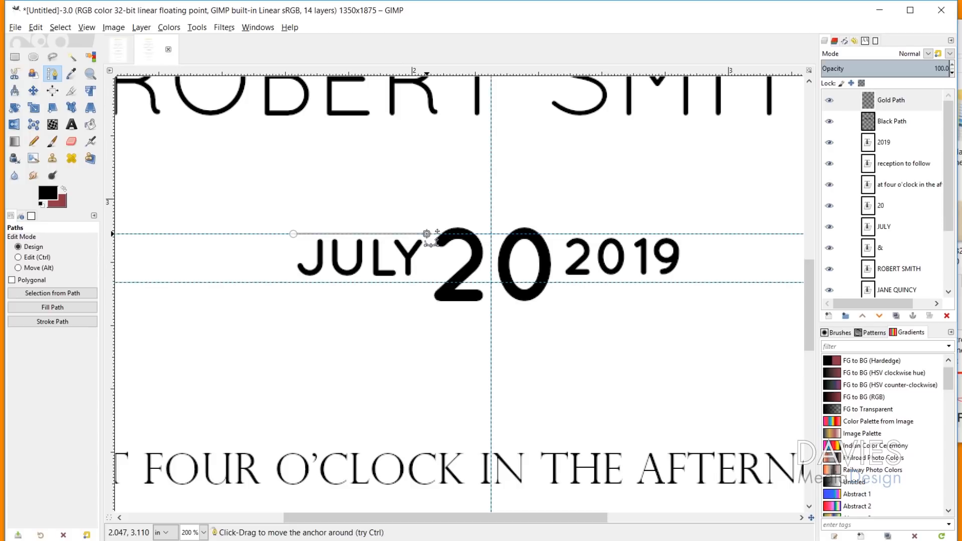
Set the foreground colour to gold e2dd20 sampled from the leaf branch.
left_click(47, 194)
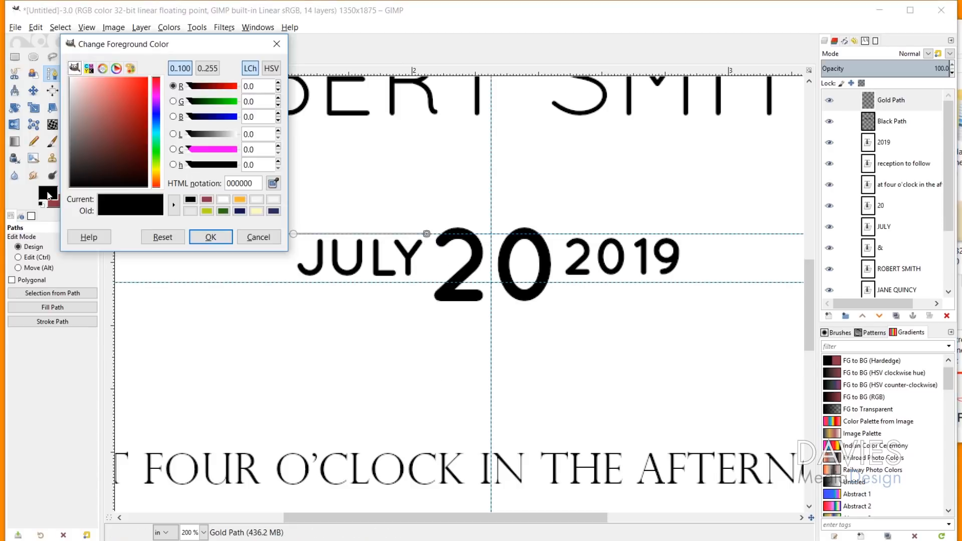
left_click(239, 199)
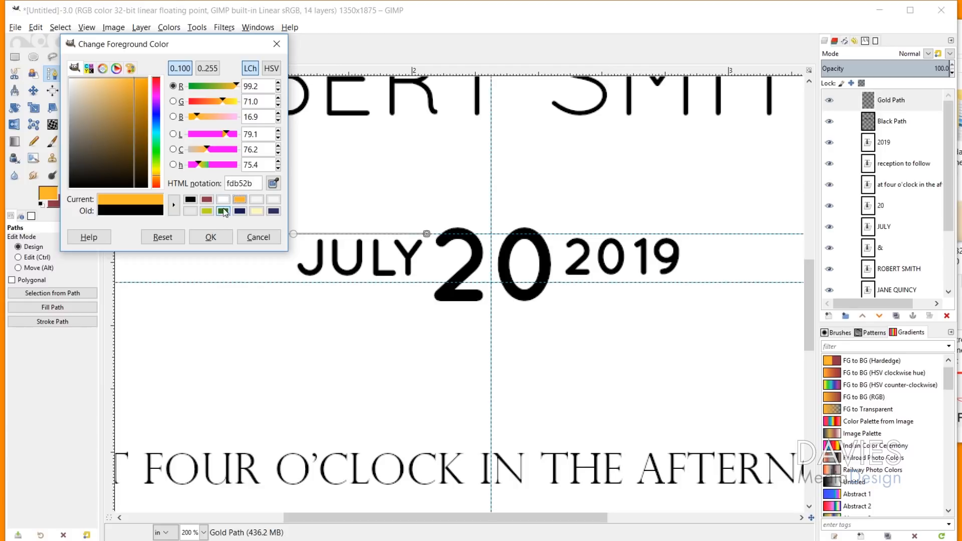
scroll(478, 165, "up", 10)
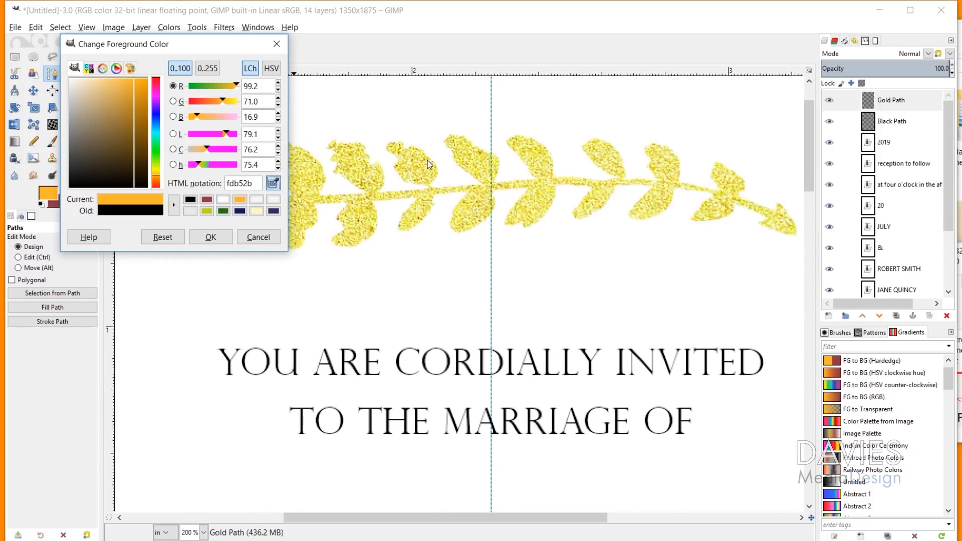
left_click_drag(490, 162, 494, 158)
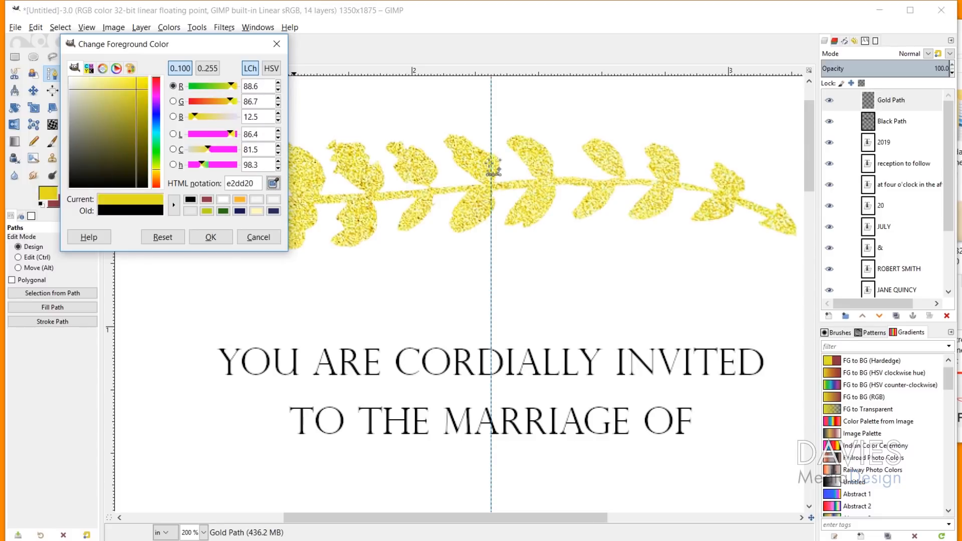
left_click(210, 237)
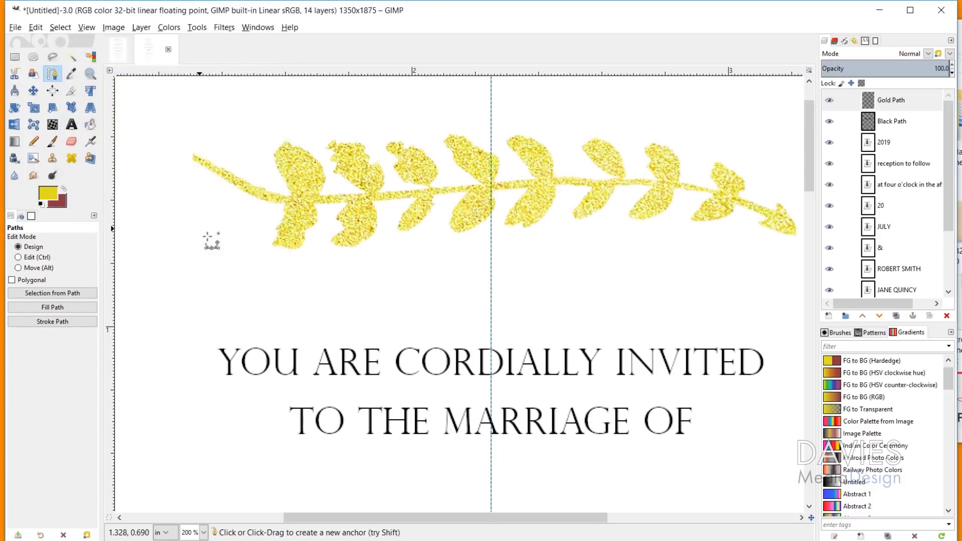
scroll(320, 271, "down", 15)
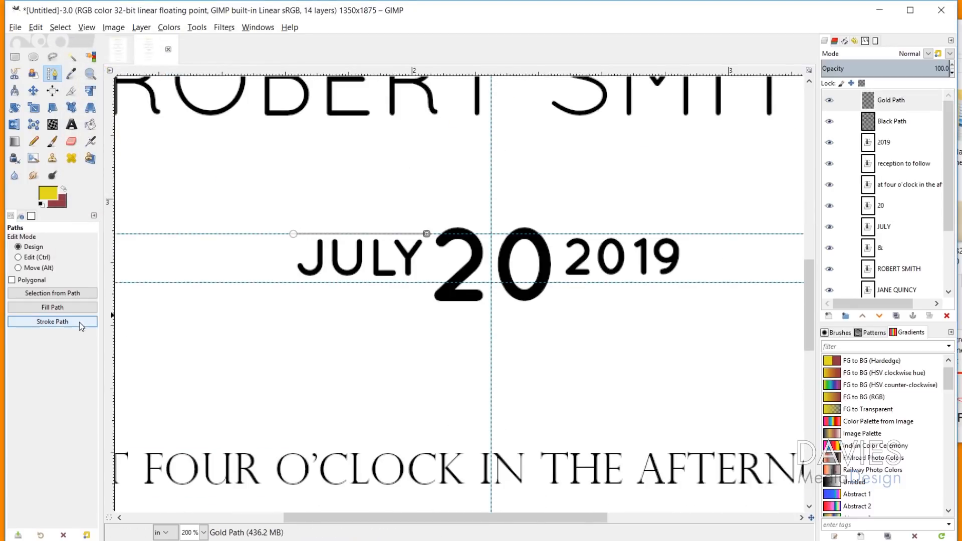
Stroke the path above JULY with a 3 px gold line.
left_click(52, 321)
left_click(58, 332)
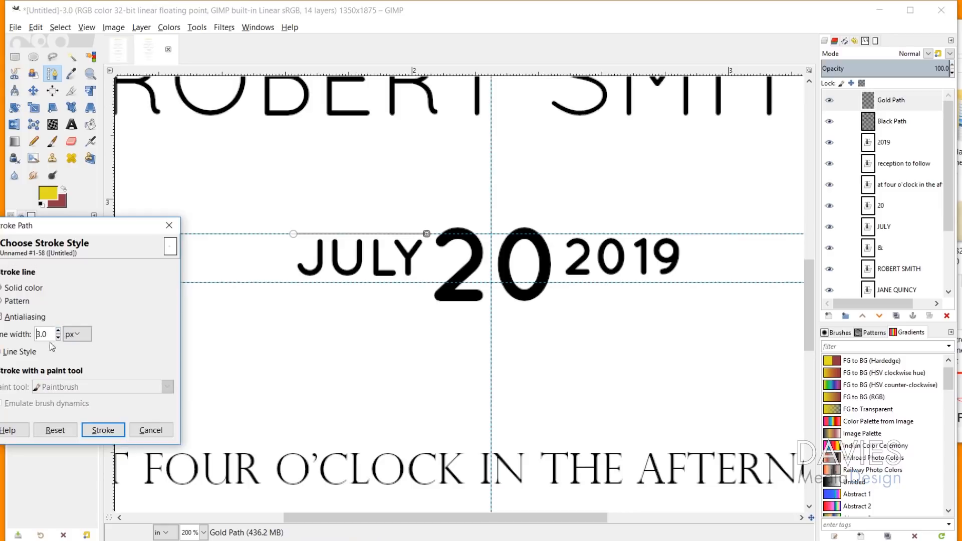
left_click(103, 430)
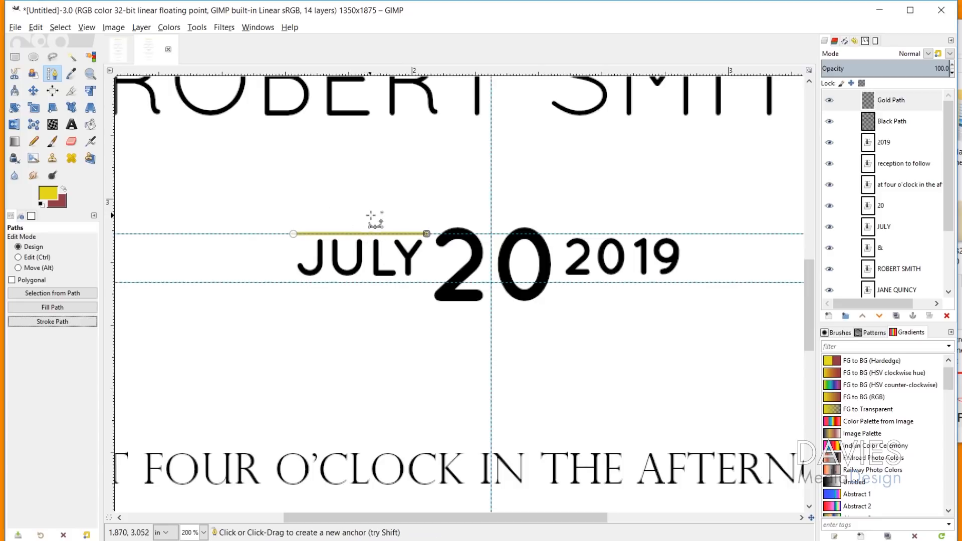
Move the path below JULY, stroke it in gold, and make Gold Path the active layer.
left_click_drag(384, 232, 388, 290)
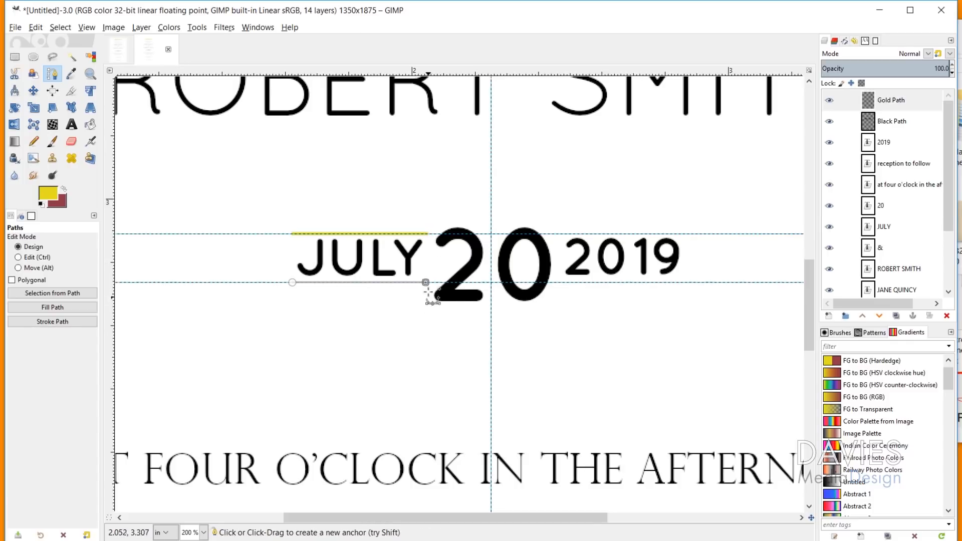
left_click(70, 323)
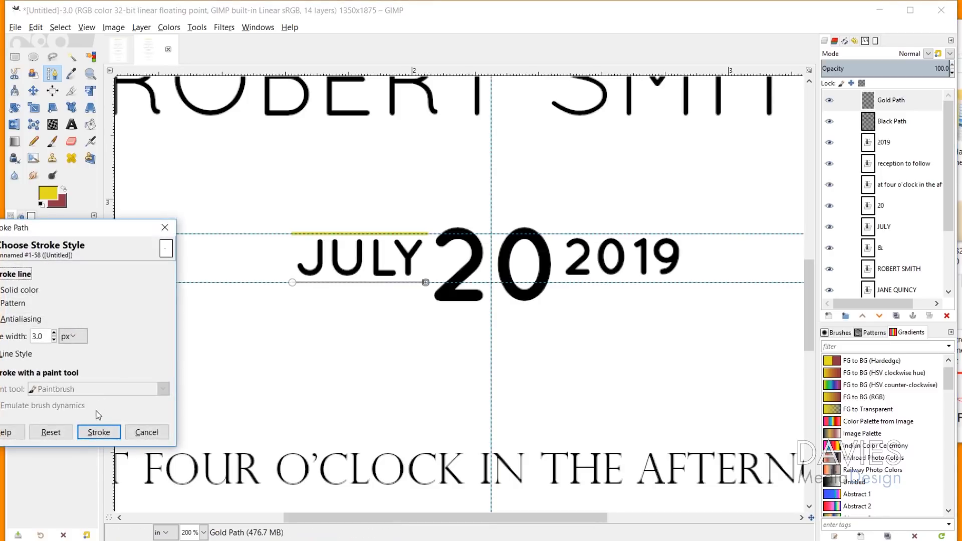
left_click(98, 432)
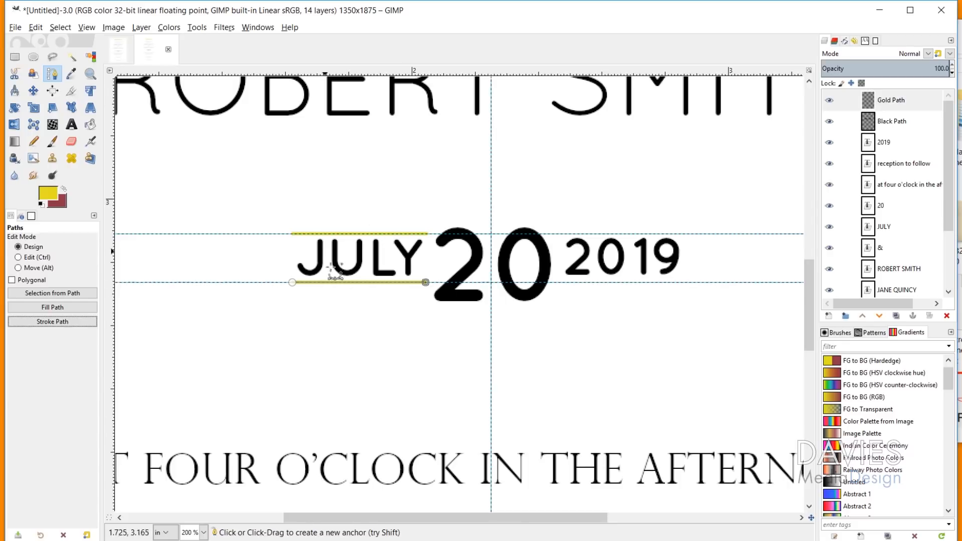
left_click(34, 90)
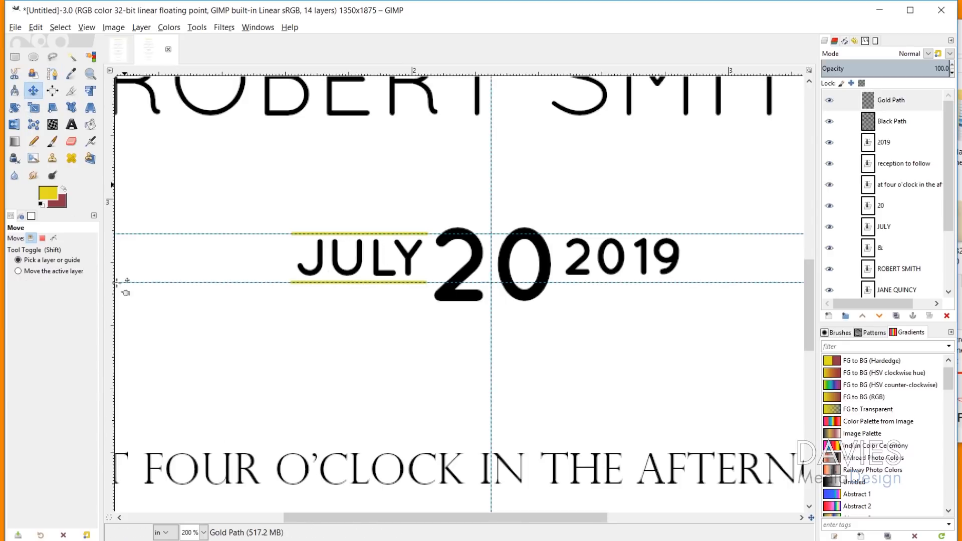
left_click(878, 102)
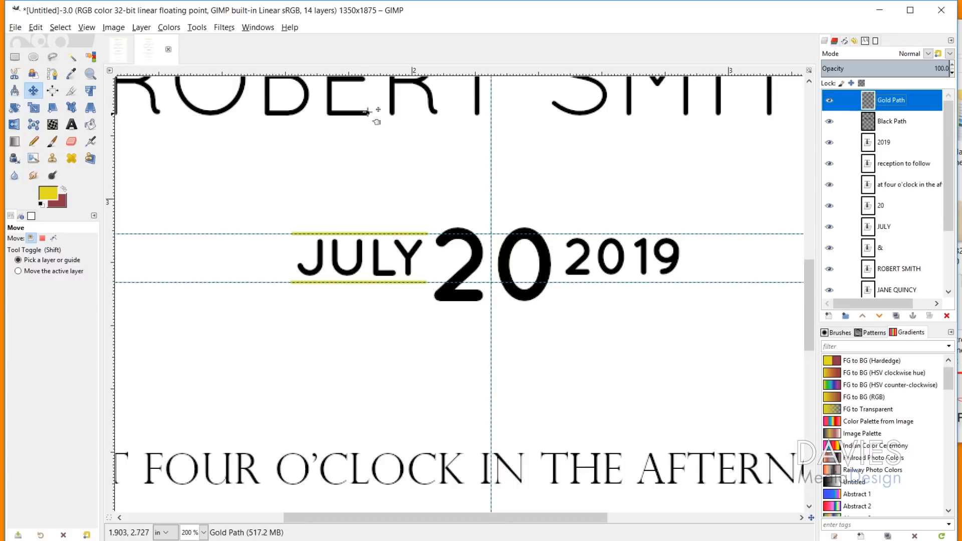
Crop Gold Path to its content, duplicate it, and remove both horizontal guides.
left_click(141, 27)
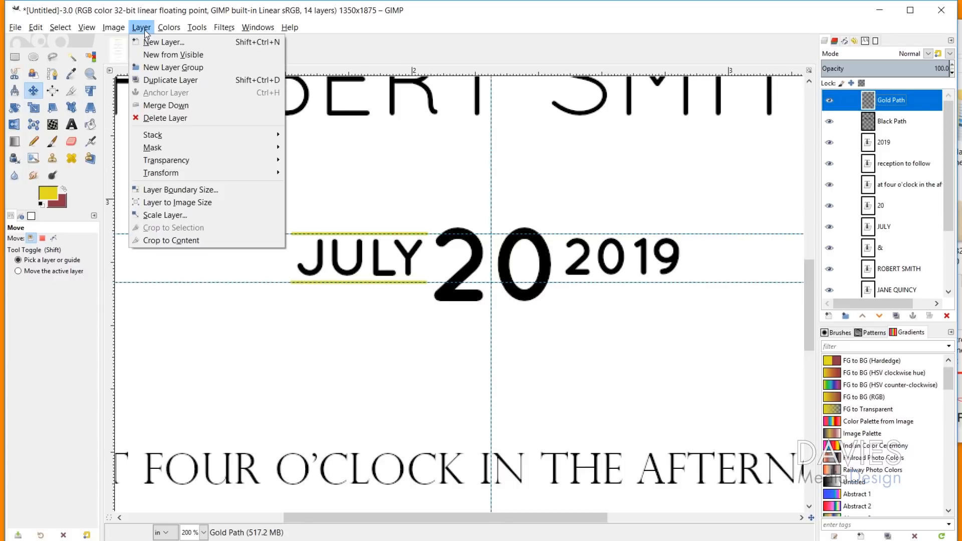
left_click(203, 239)
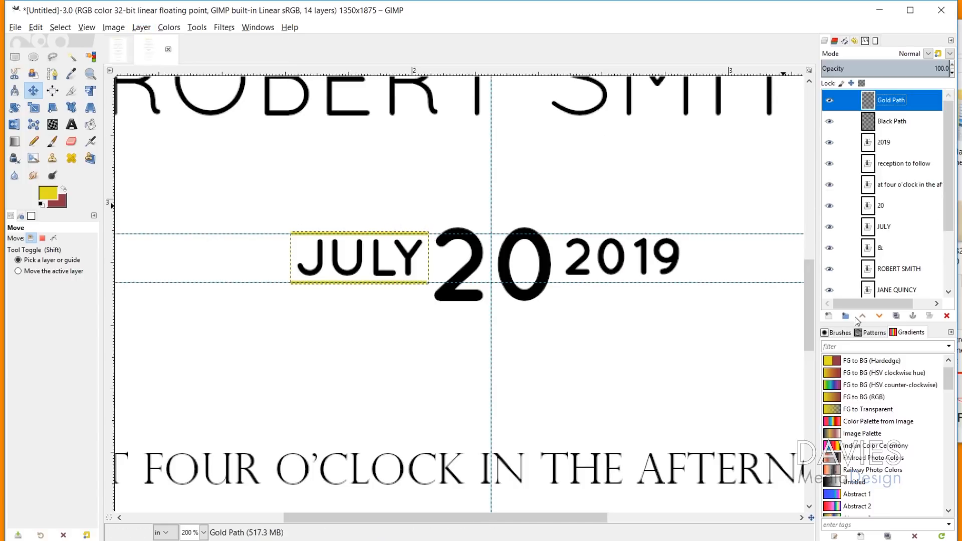
left_click(896, 316)
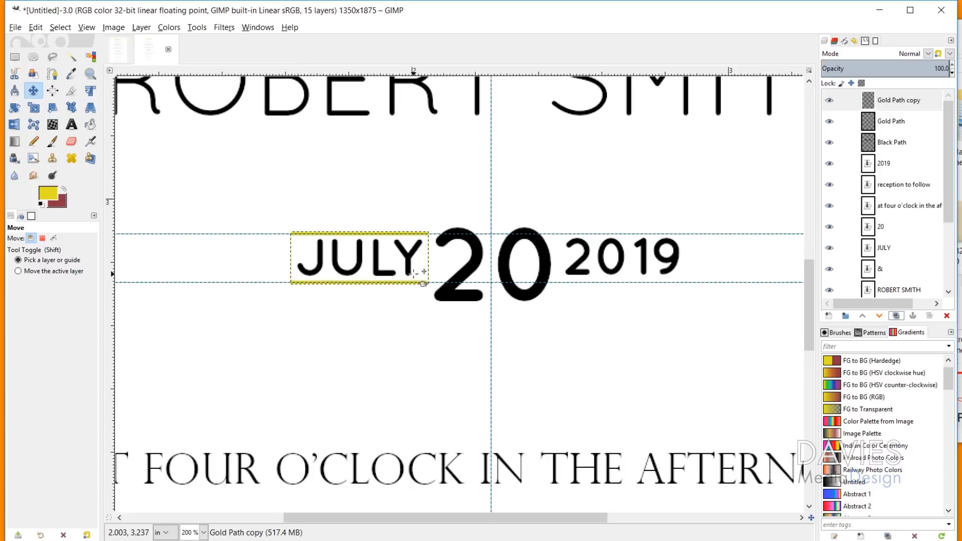
left_click_drag(420, 230, 423, 70)
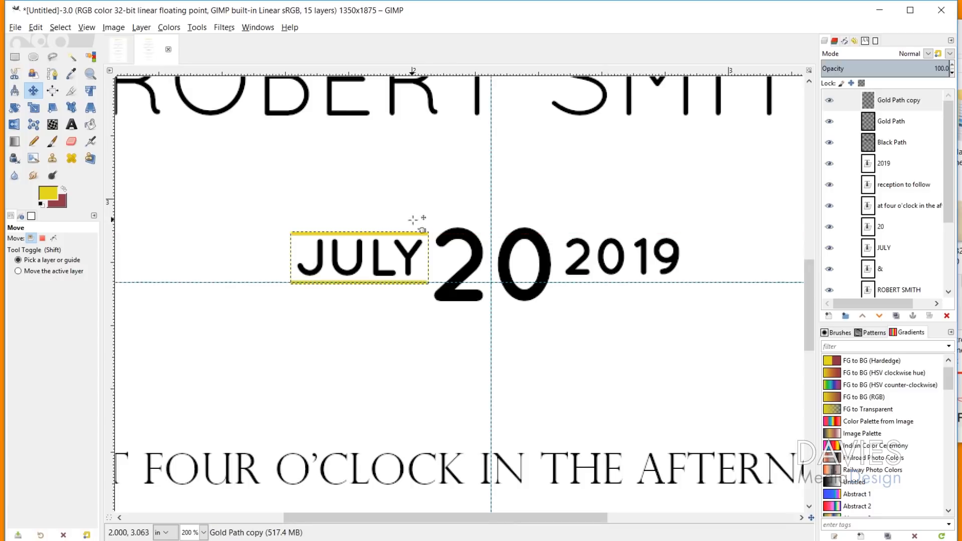
left_click_drag(442, 282, 444, 64)
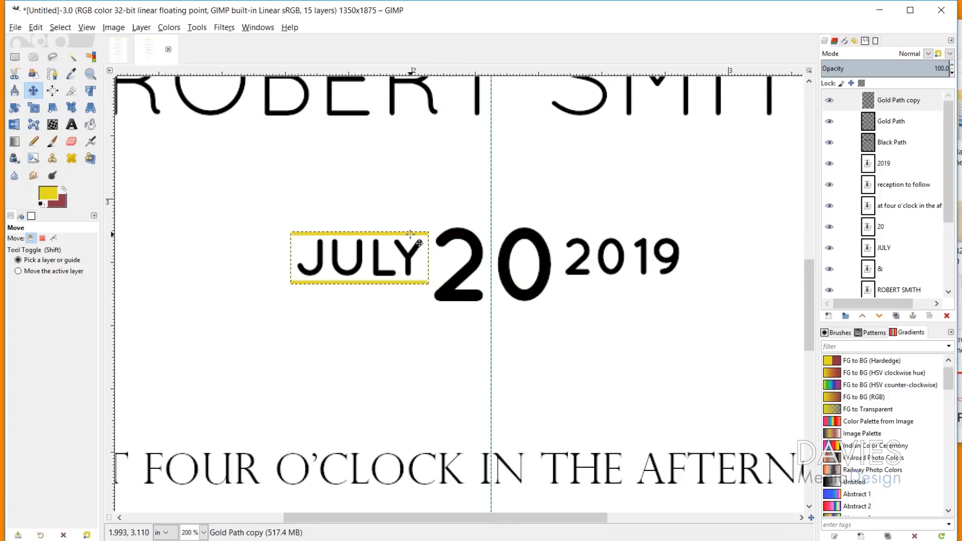
Move the copied gold lines around 2019 and merge them down into Gold Path.
left_click_drag(410, 234, 677, 238)
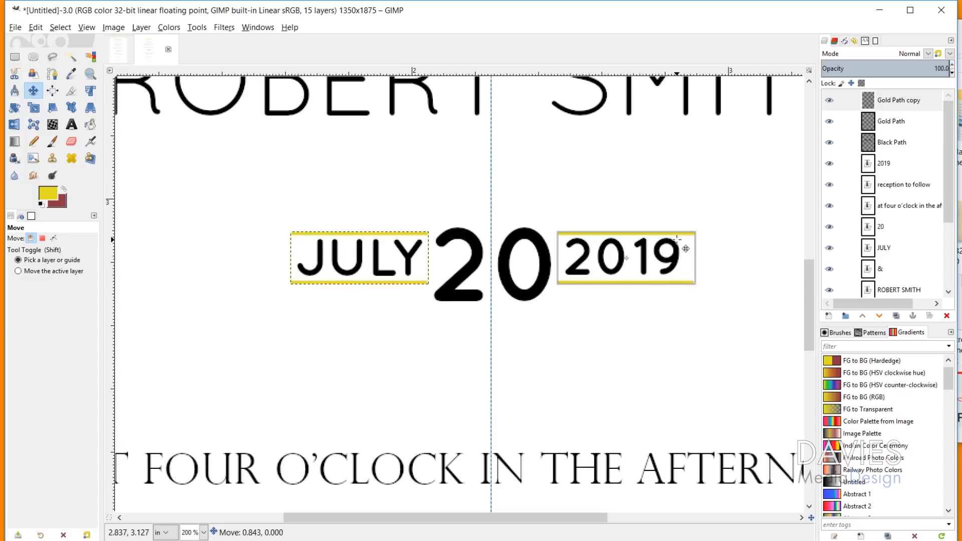
left_click_drag(677, 239, 677, 239)
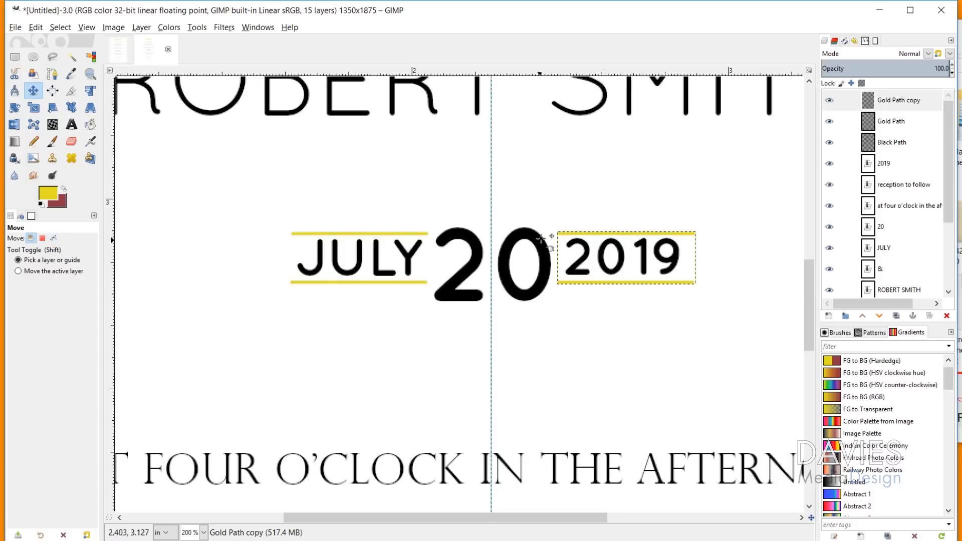
left_click(897, 100)
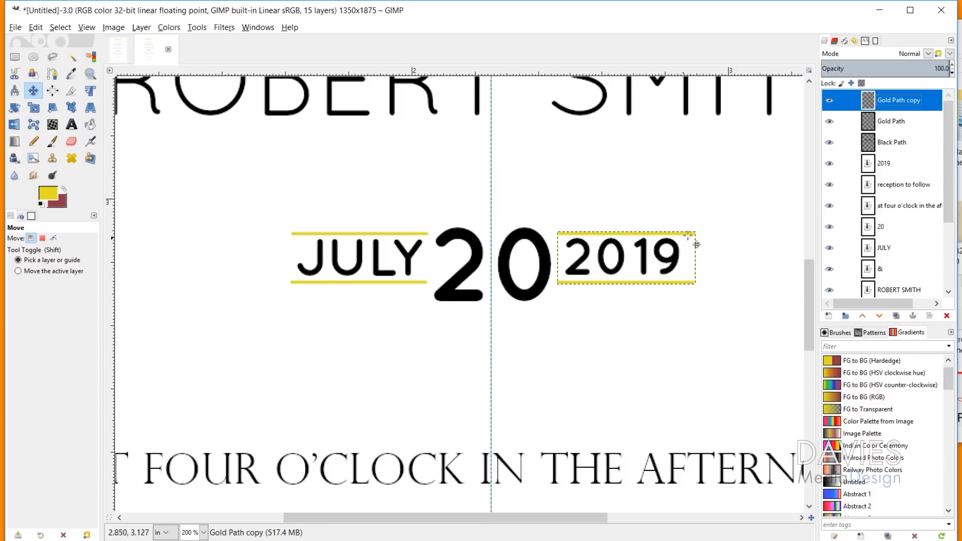
right_click(875, 103)
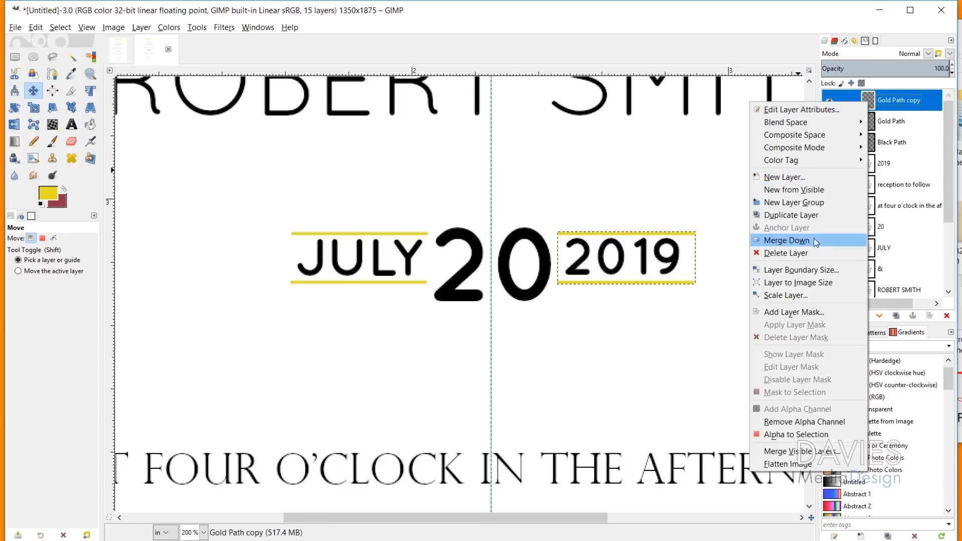
left_click(786, 240)
left_click(829, 101)
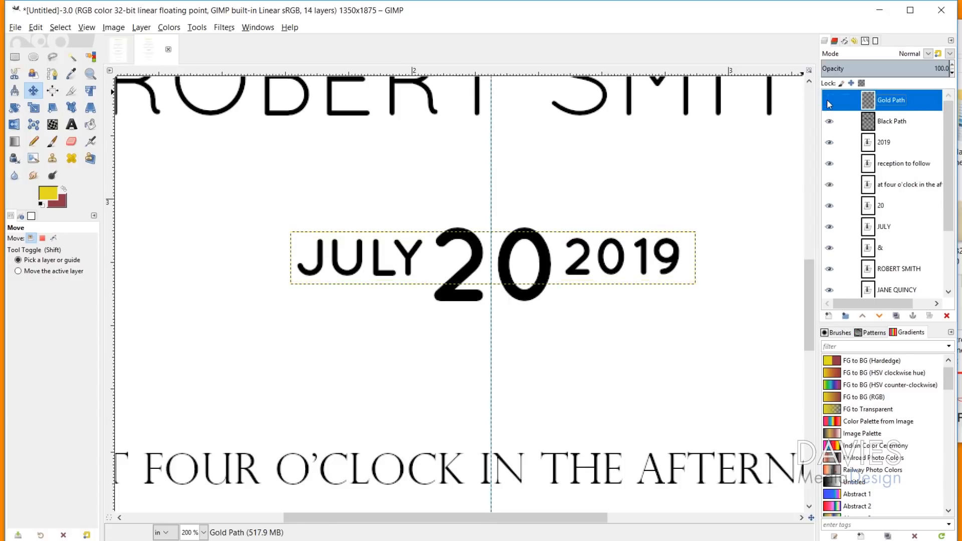
left_click(830, 102)
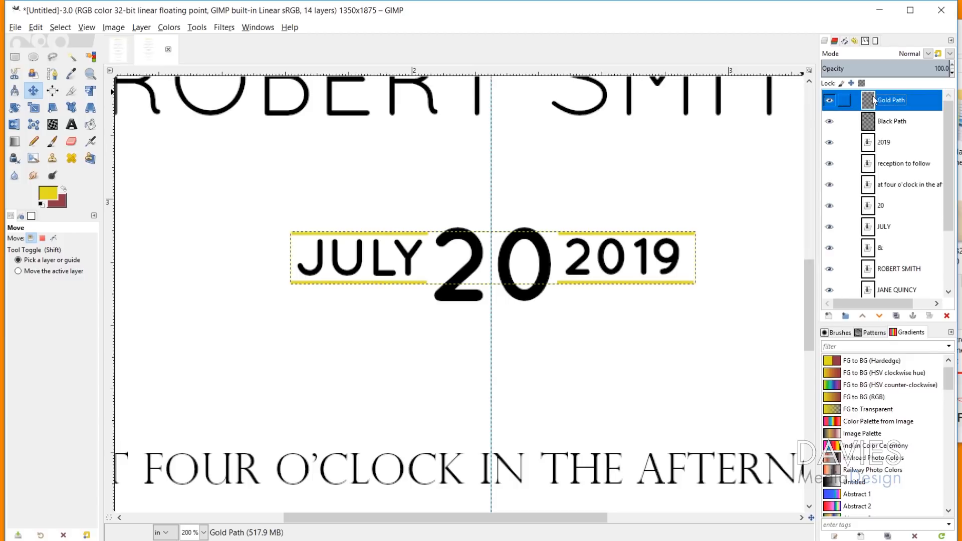
Align the Gold Path lines to the horizontal centre of the image, then zoom out.
left_click(52, 91)
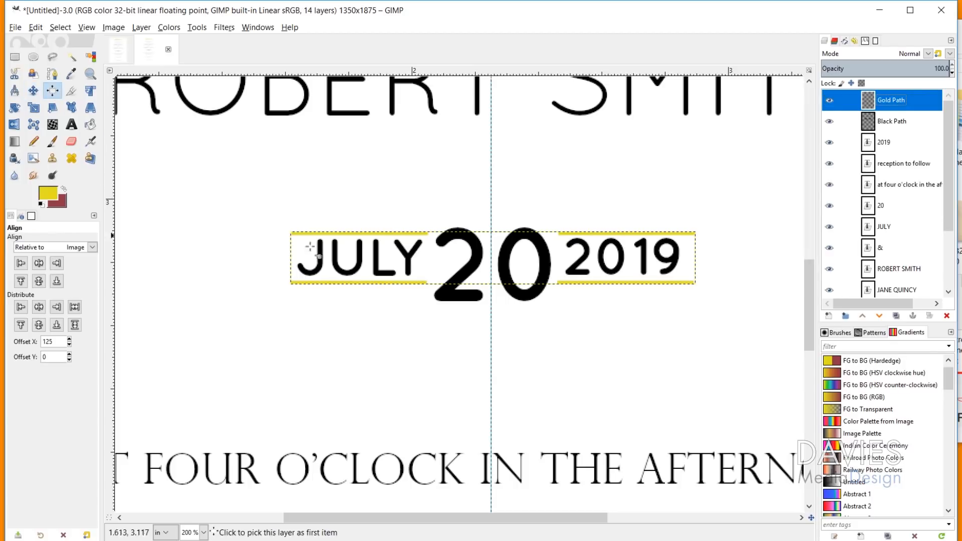
left_click(372, 243)
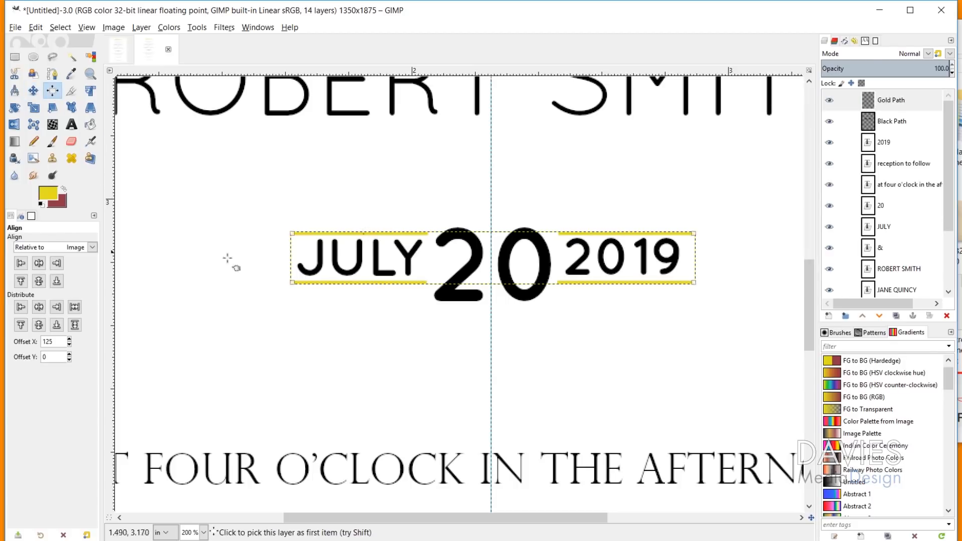
left_click(39, 266)
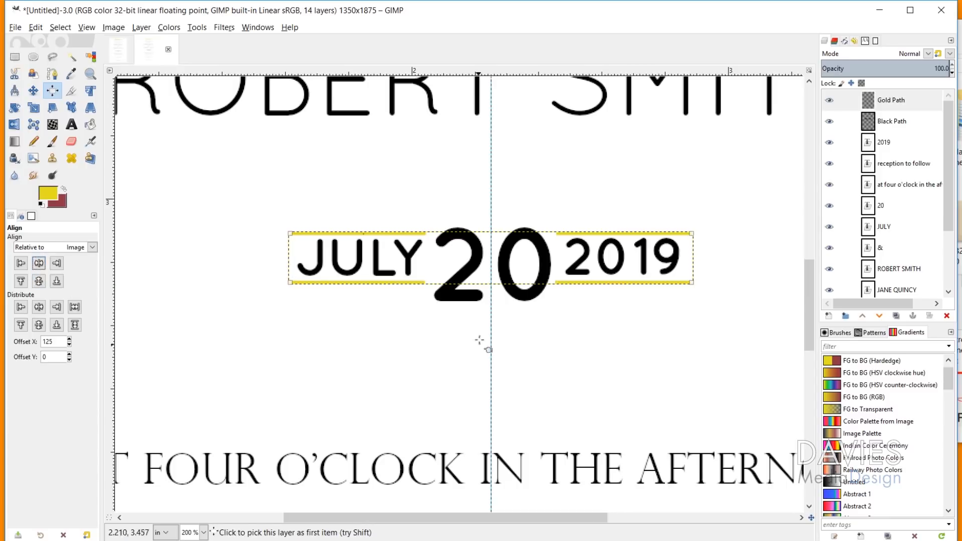
scroll(490, 350, "down", 4)
scroll(496, 352, "down", 2)
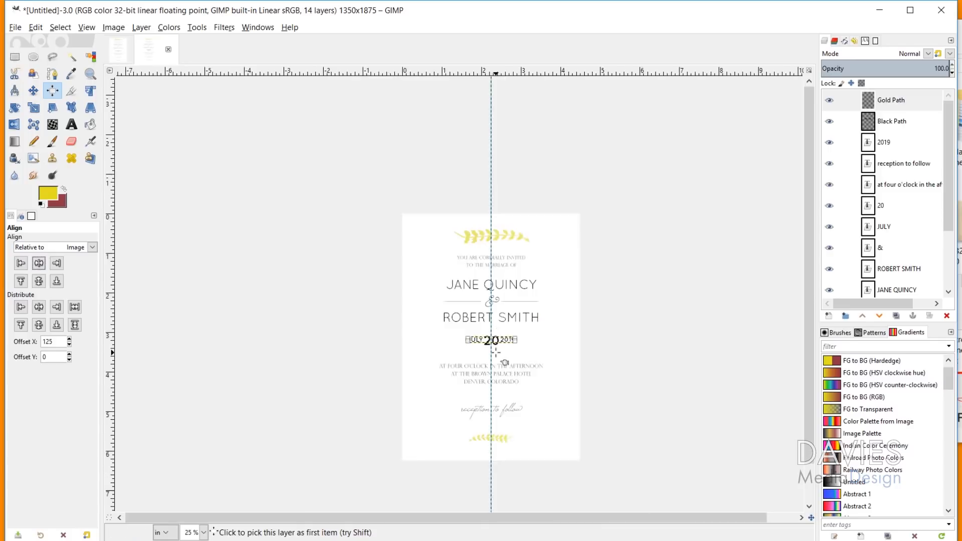
scroll(496, 352, "up", 1)
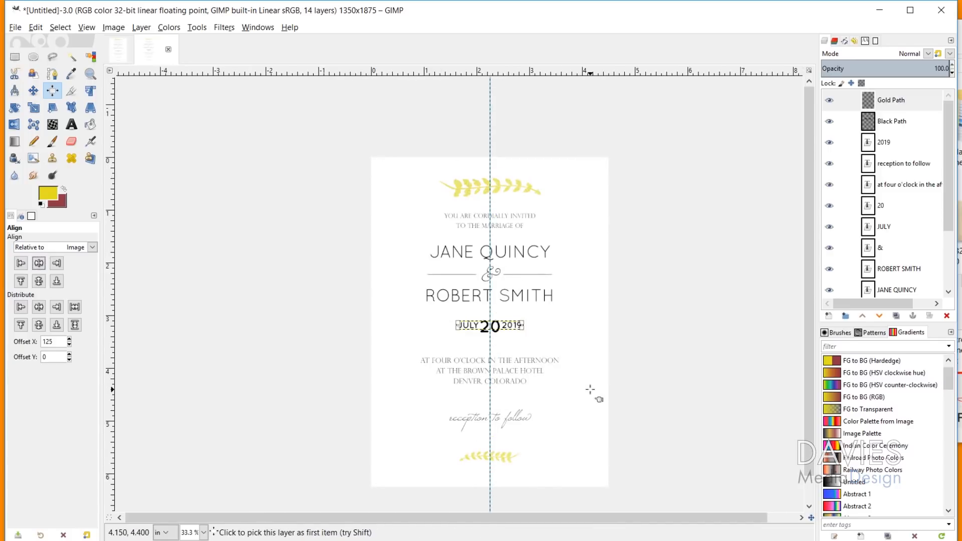
scroll(876, 207, "down", 3)
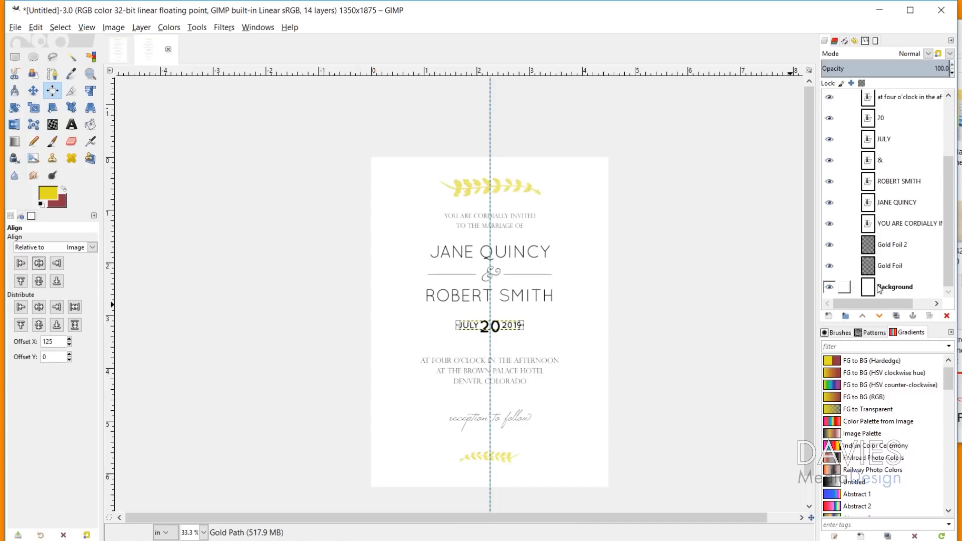
Add a new layer named Background Border directly above the Background layer.
left_click(879, 288)
left_click(829, 317)
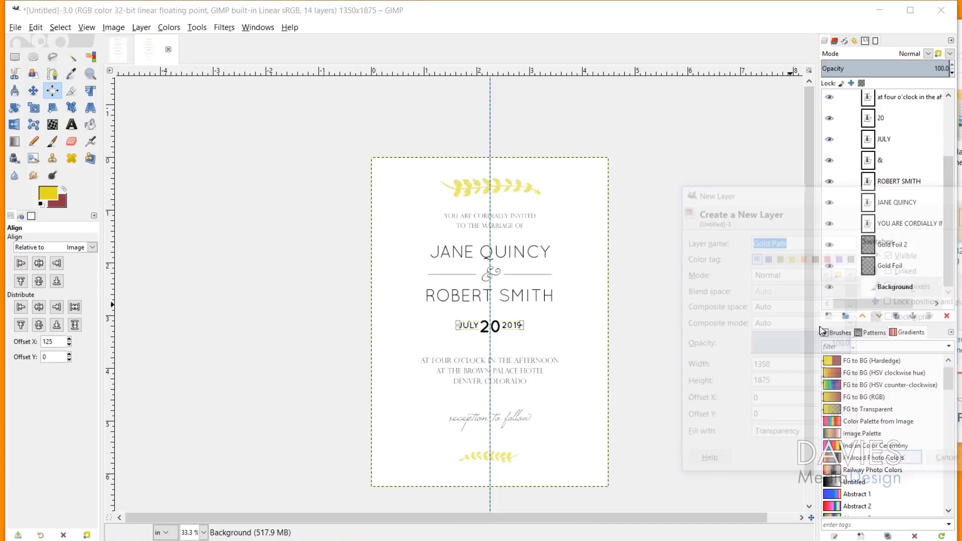
type("Background Border")
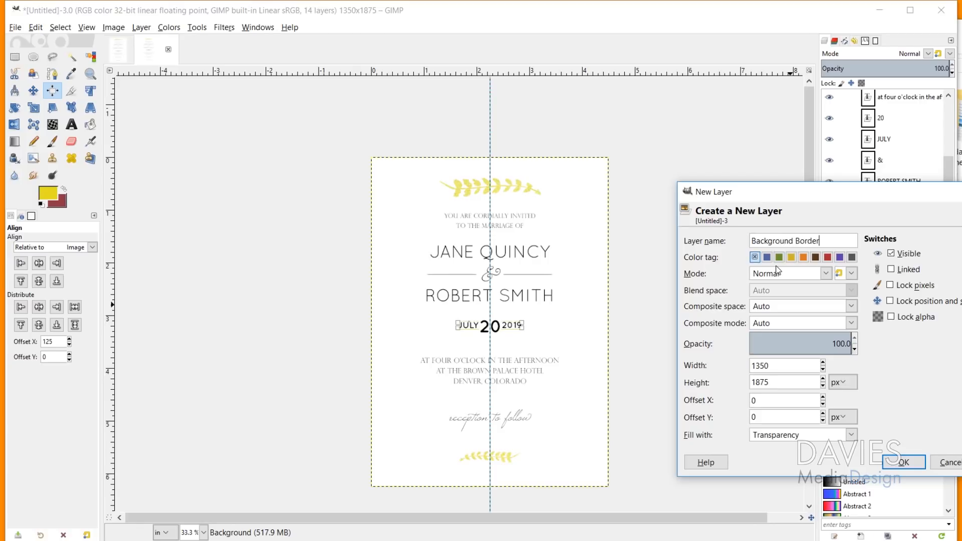
key("Return")
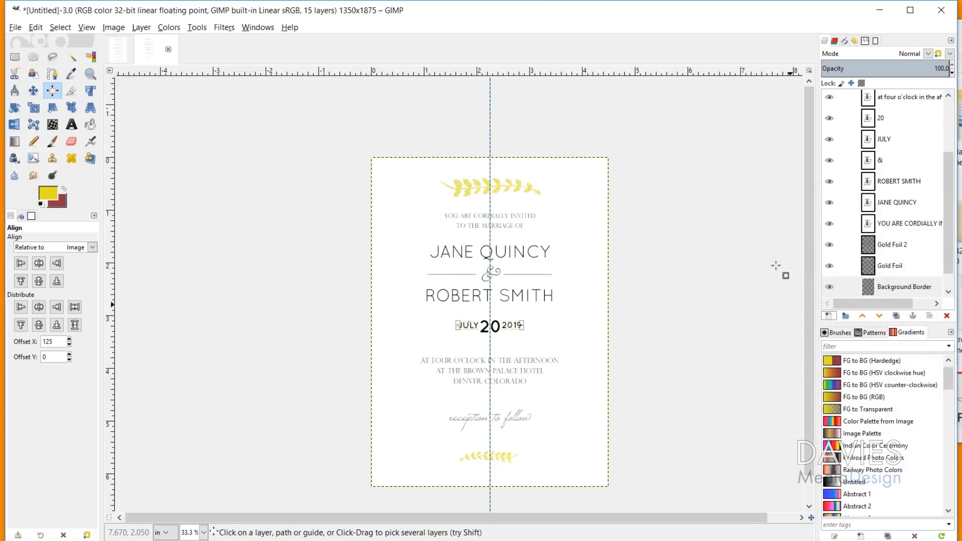
Select a rectangle slightly inset from the card's edges.
left_click(14, 57)
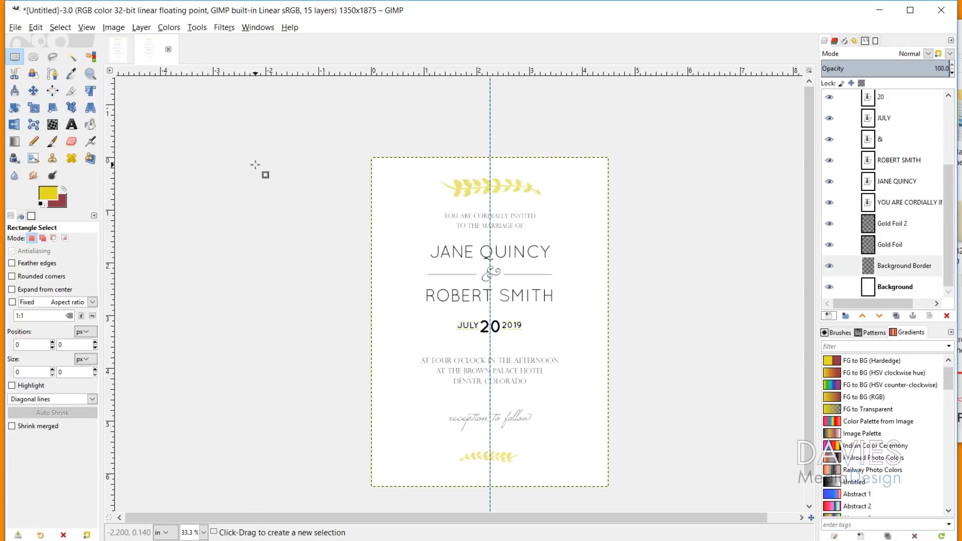
scroll(255, 165, "down", 1)
left_click_drag(379, 135, 602, 454)
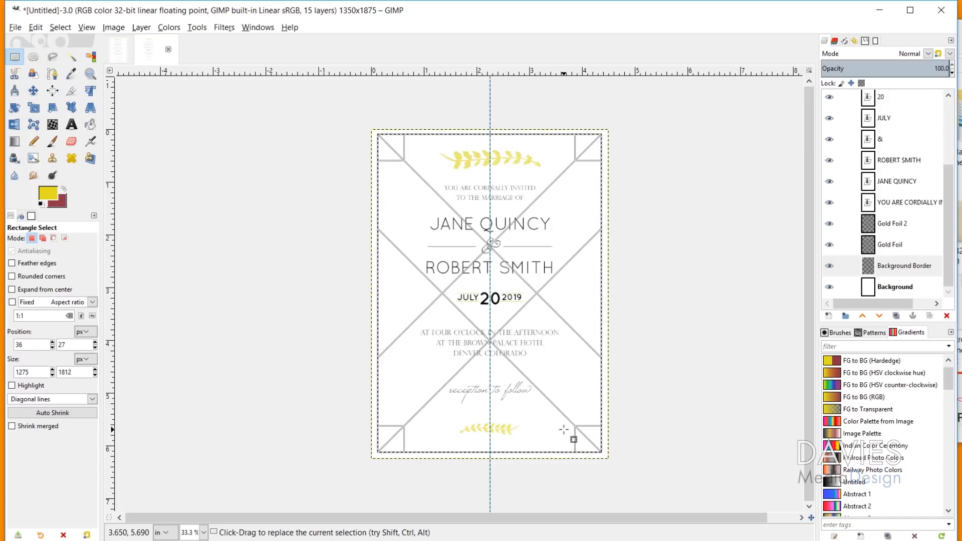
left_click_drag(571, 289, 572, 291)
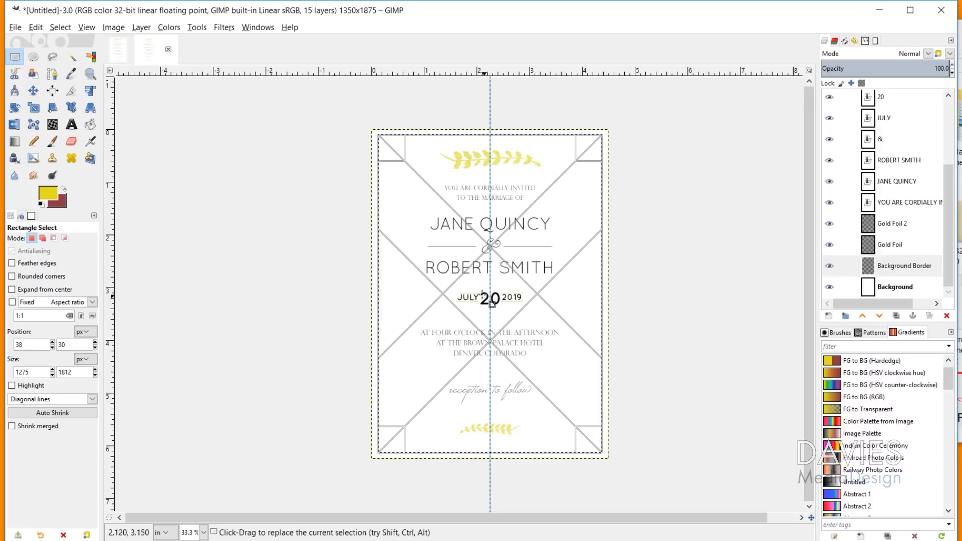
Add a horizontal guide at 50% of the image.
left_click(119, 29)
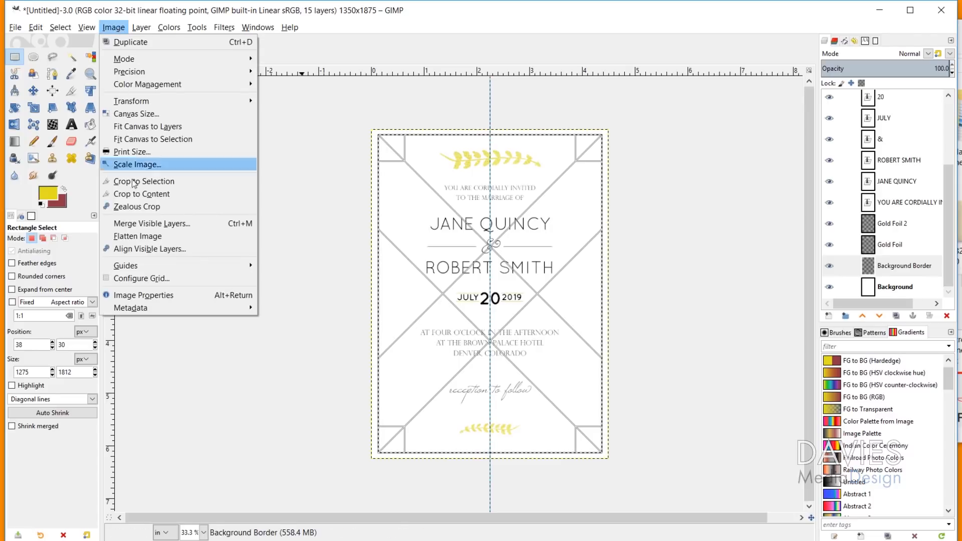
mouse_move(153, 266)
left_click(287, 262)
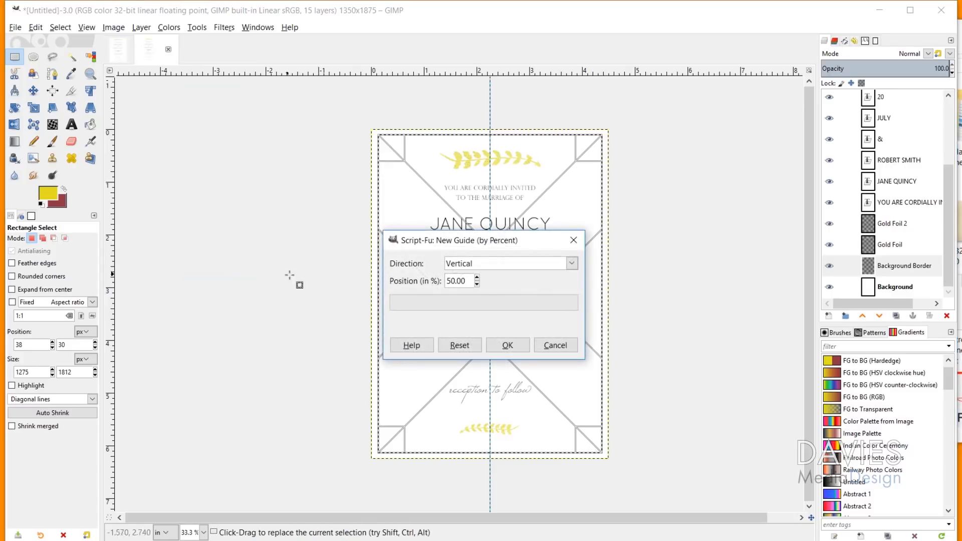
left_click(480, 264)
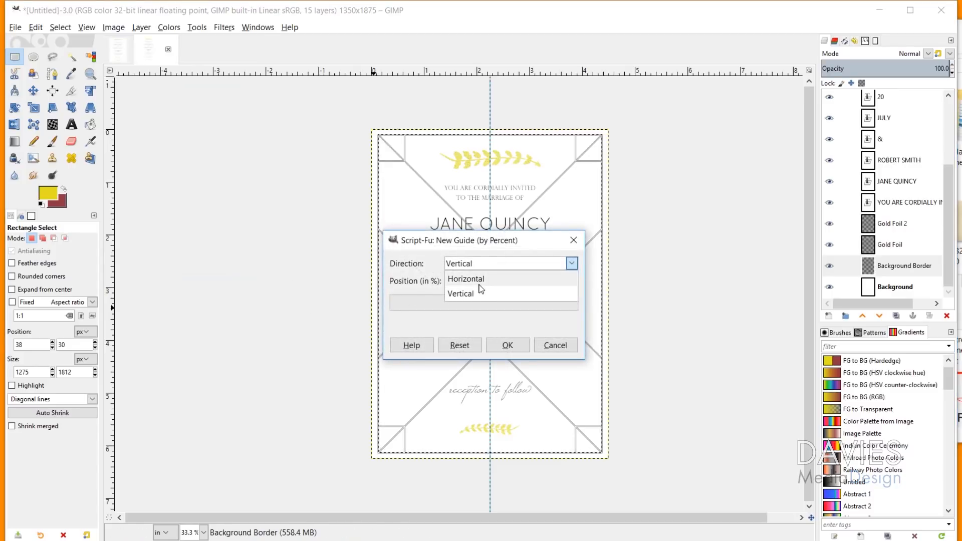
left_click(479, 281)
left_click(508, 344)
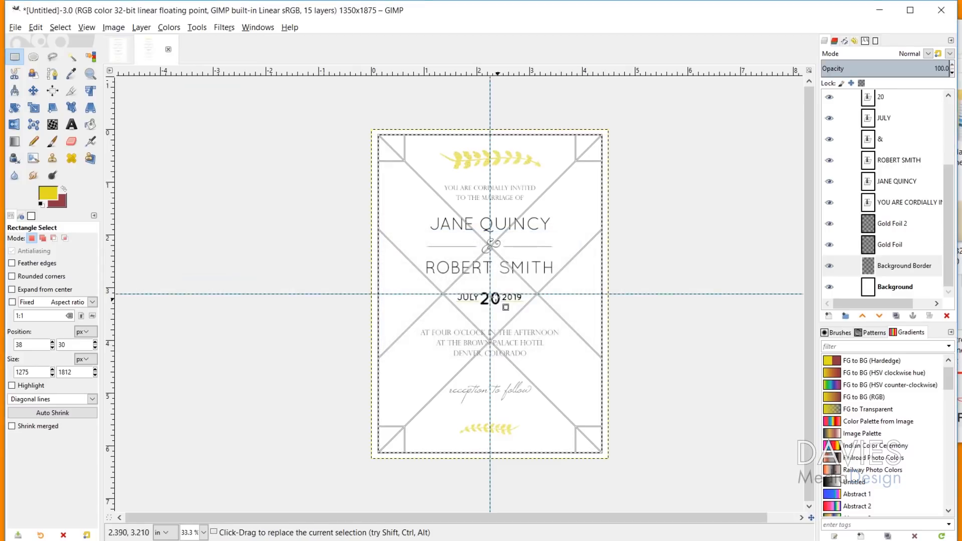
Adjust the inset selection's position and invert it to select only the outer frame.
left_click_drag(559, 235, 560, 245)
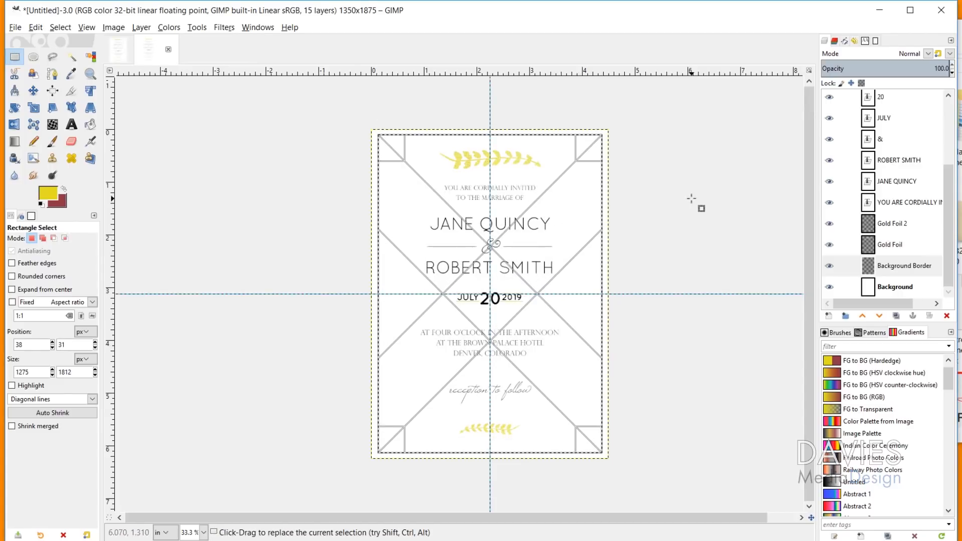
key("ctrl")
key("ctrl+i")
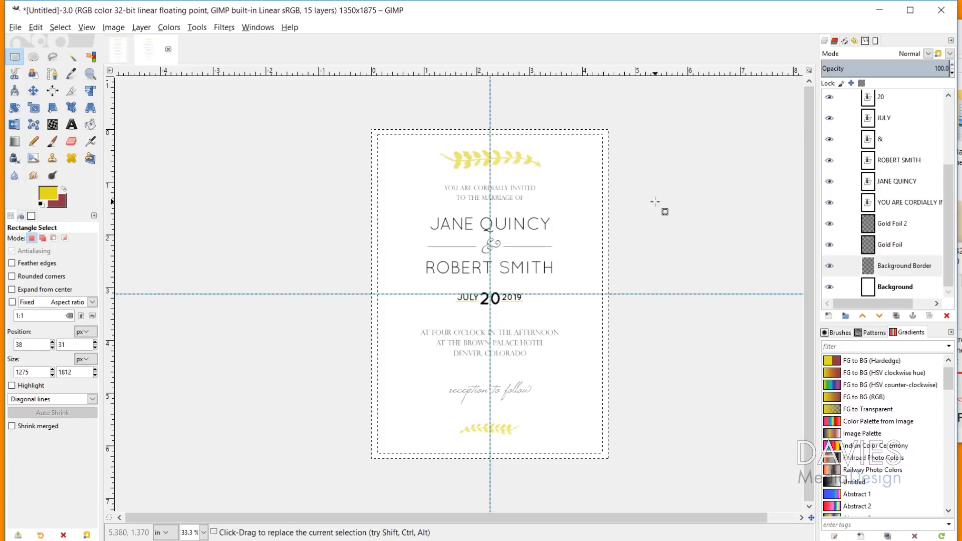
Set the foreground to eeeeee and bucket-fill the outer frame band on Background Border.
left_click(48, 193)
left_click_drag(76, 107, 57, 89)
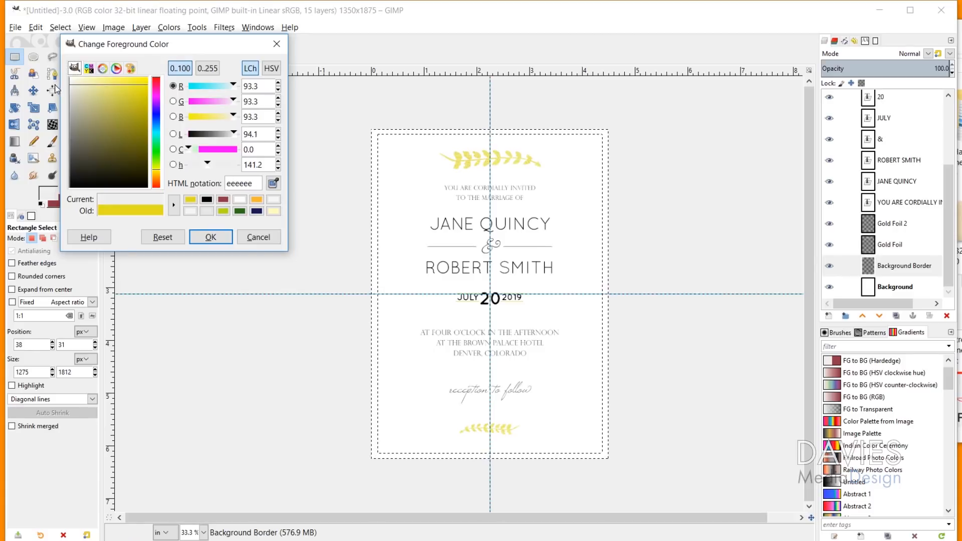
left_click(210, 239)
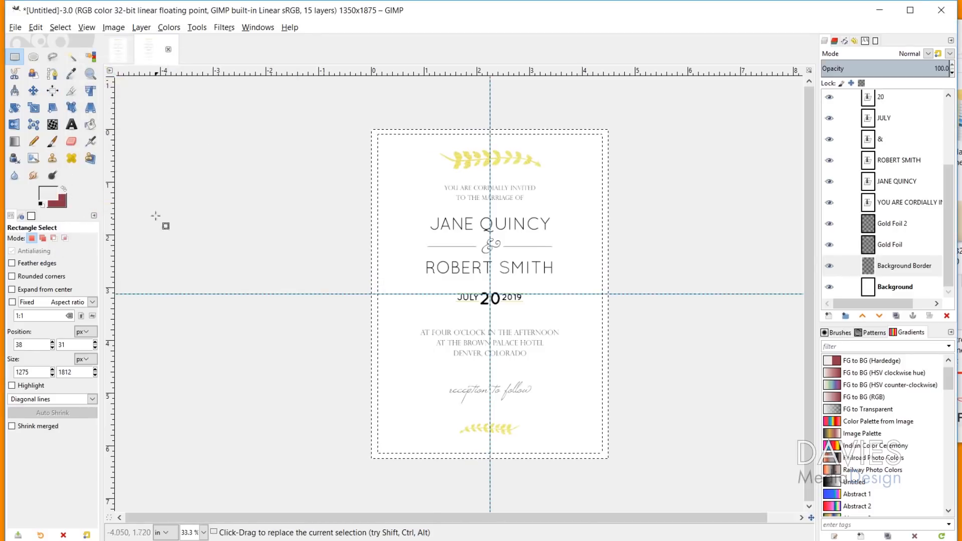
left_click(90, 124)
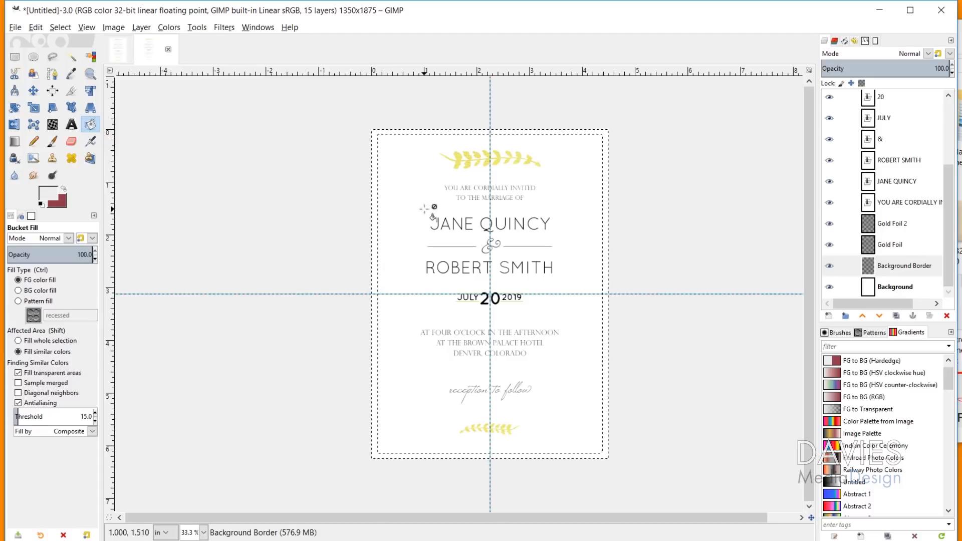
left_click(376, 169)
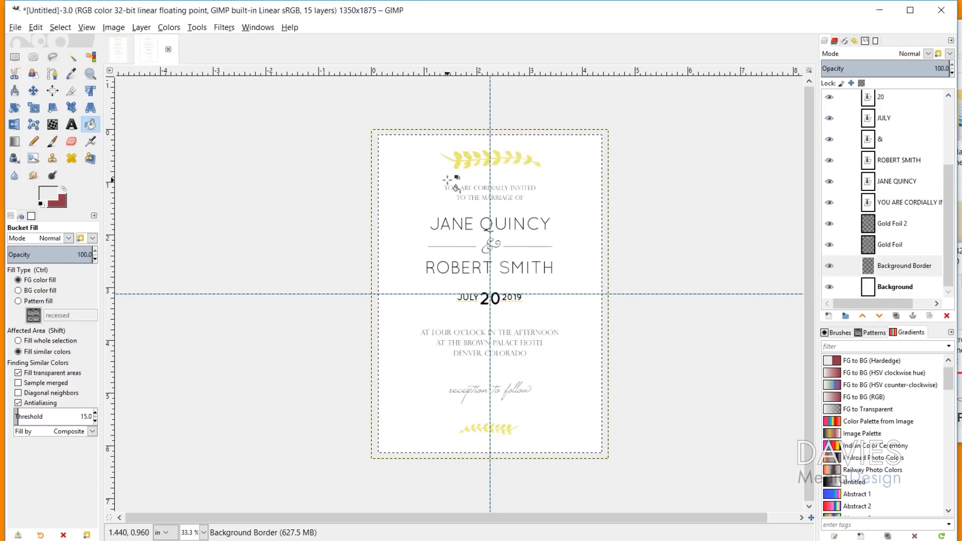
left_click(60, 28)
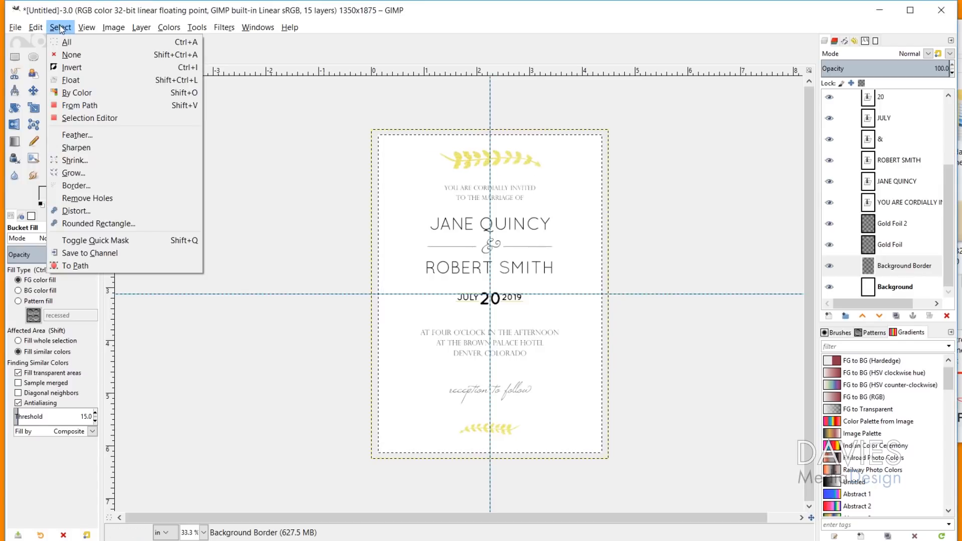
Shrink the selection by 5 px and fill it with the light grey.
left_click(83, 161)
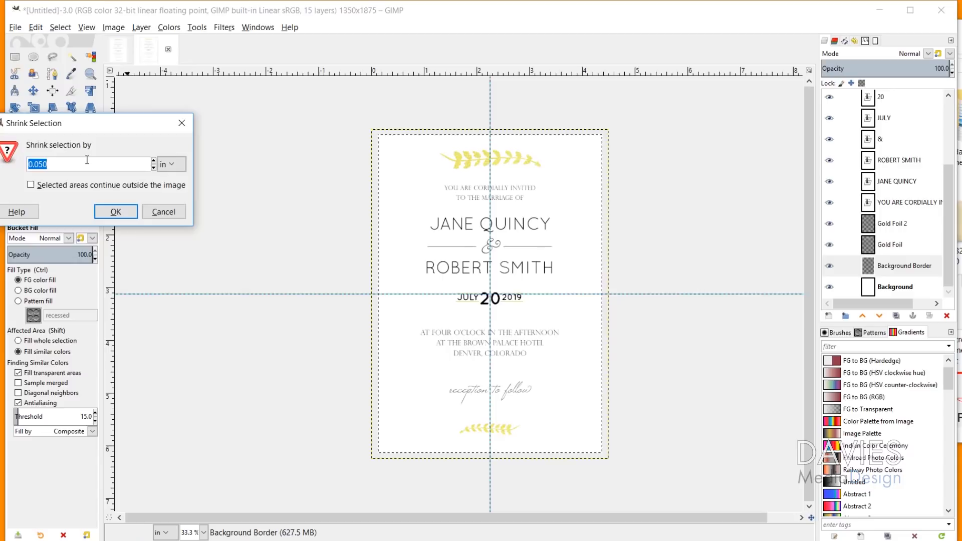
left_click(179, 170)
left_click(181, 154)
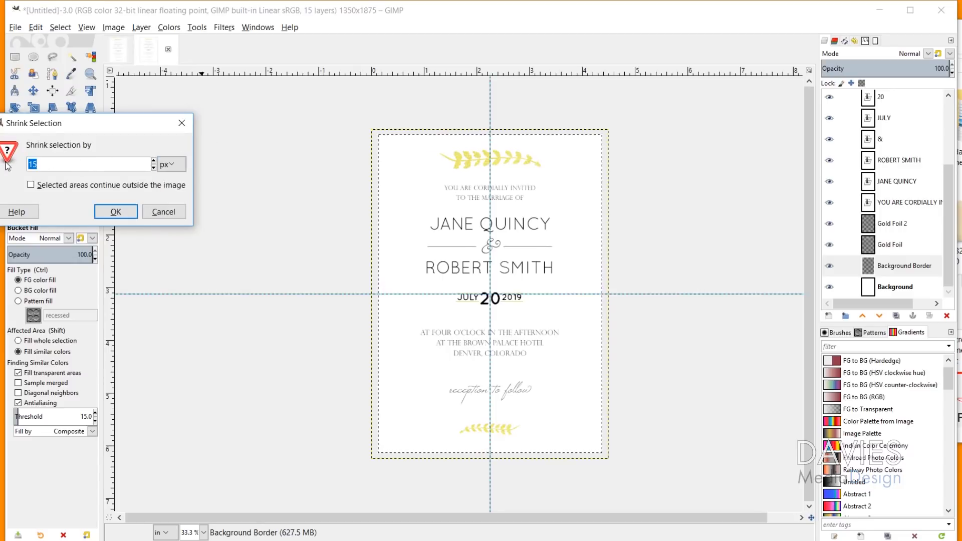
type("5")
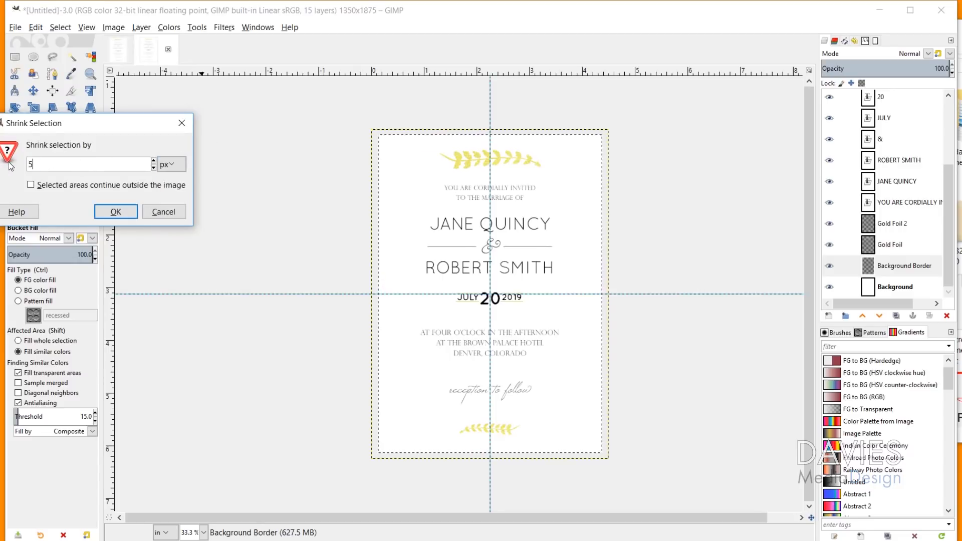
left_click(116, 212)
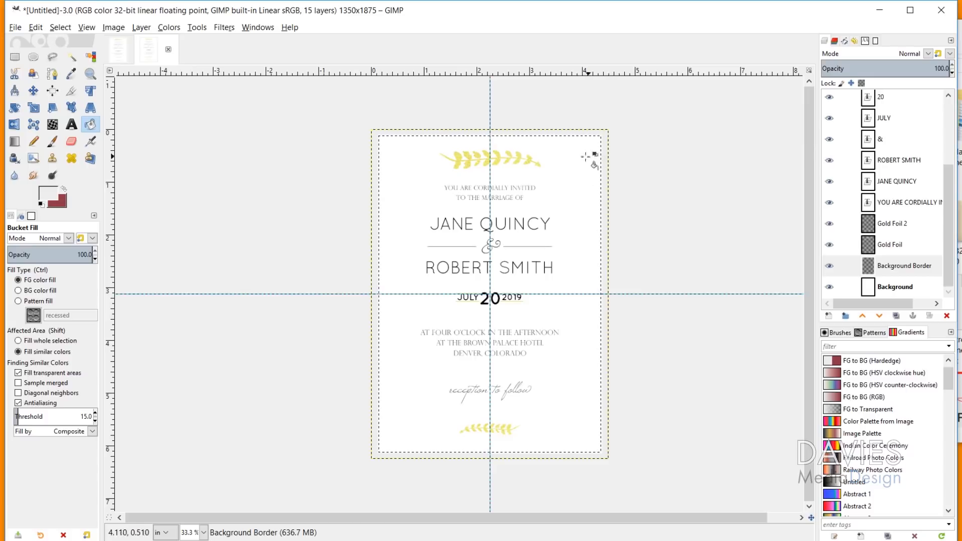
left_click(573, 290)
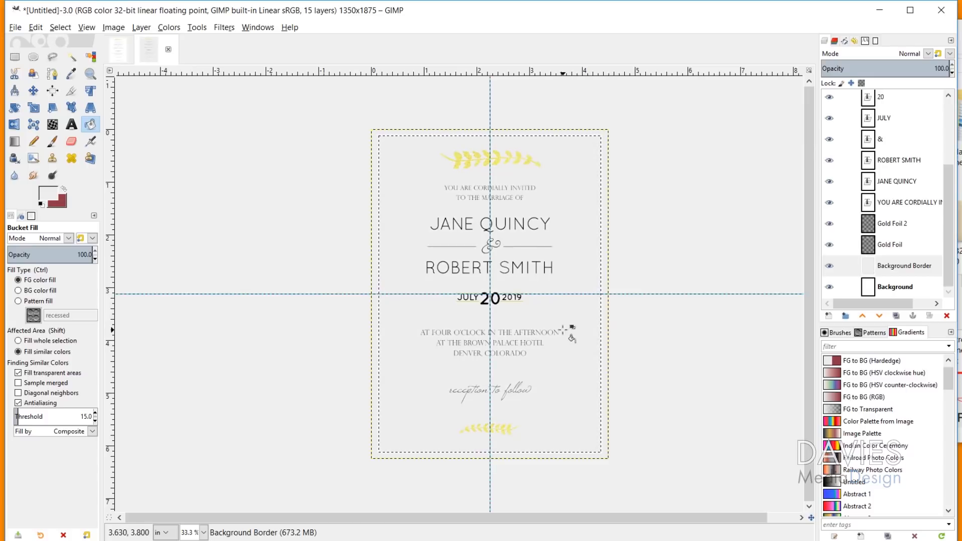
Shrink the selection by 15 px, fill the inner panel with white, and deselect everything.
left_click(61, 27)
left_click(88, 161)
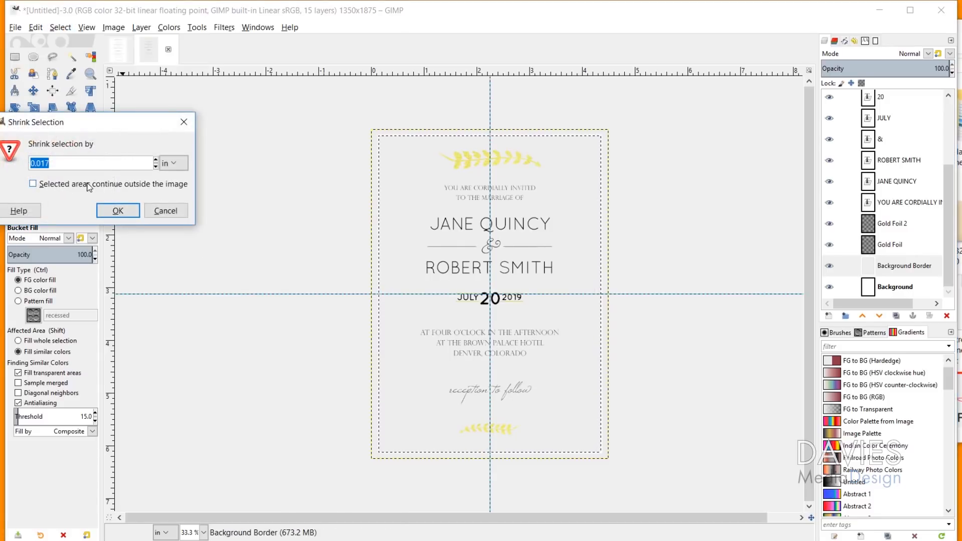
left_click(172, 162)
left_click(172, 149)
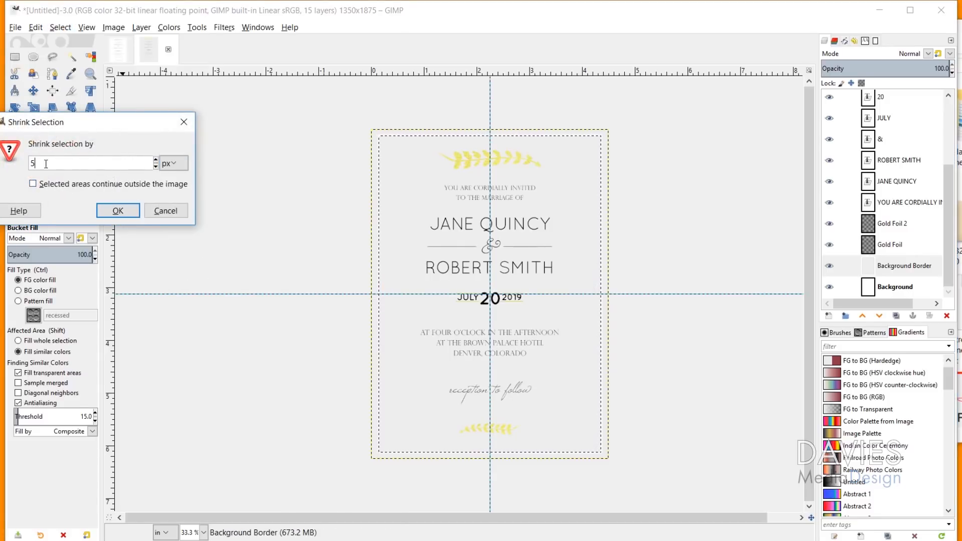
left_click(118, 211)
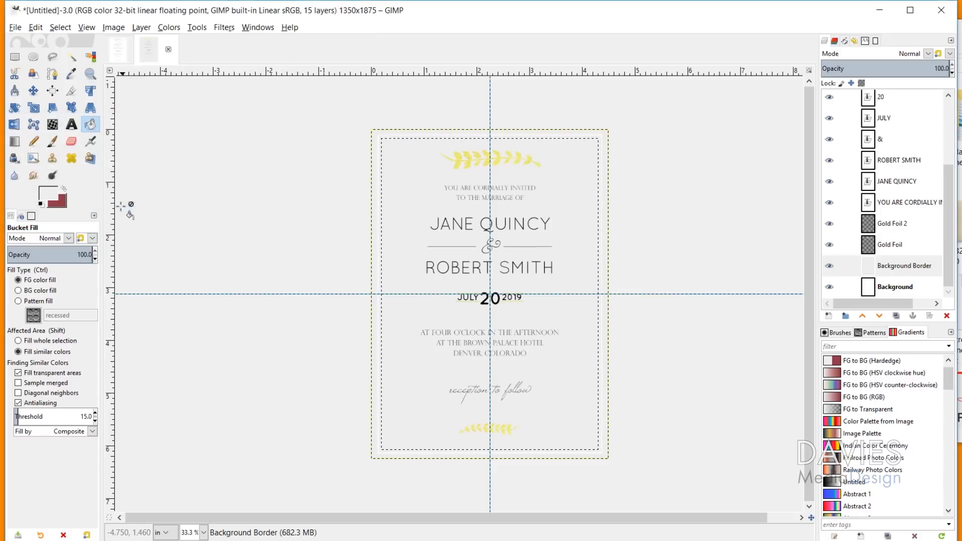
left_click(371, 217)
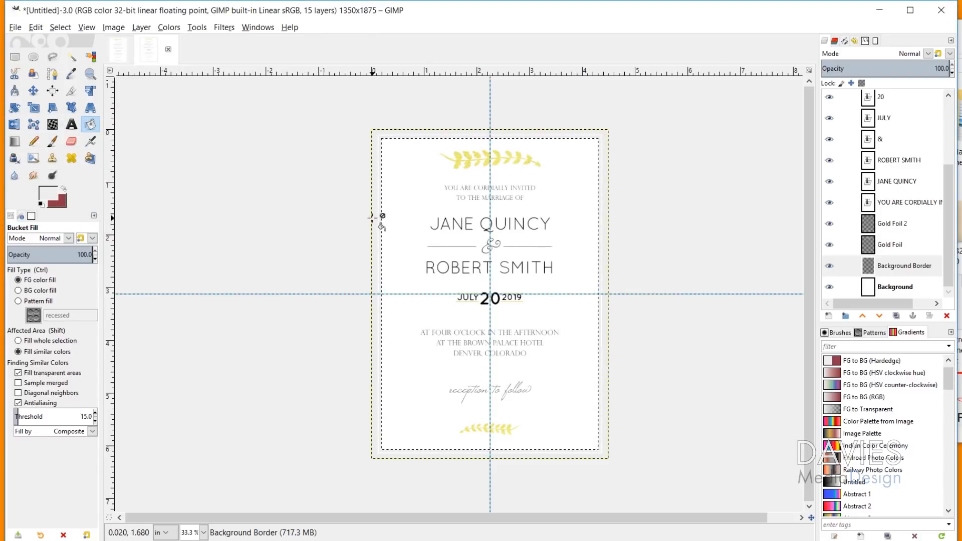
key("ctrl+shift+a")
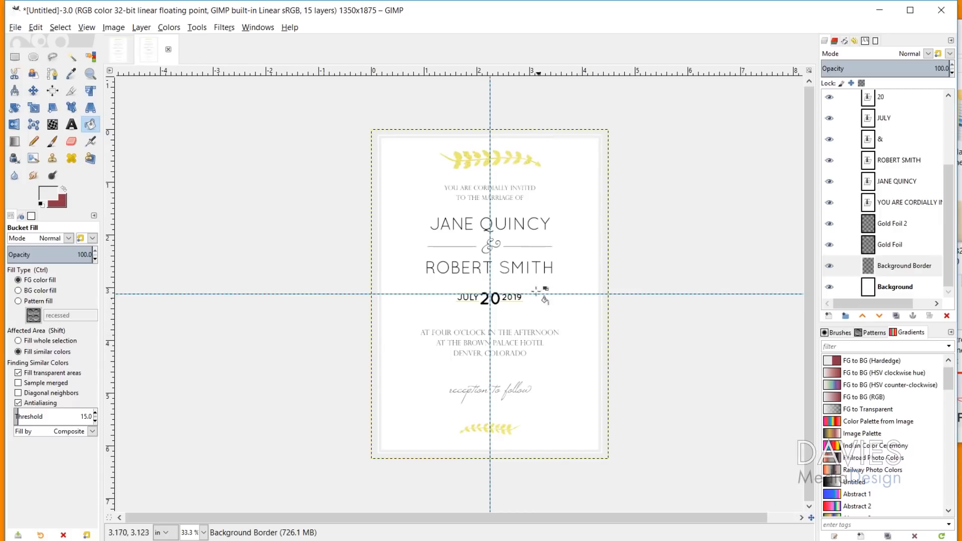
Uncheck Color-Manage this View under View > Color Management.
left_click(87, 27)
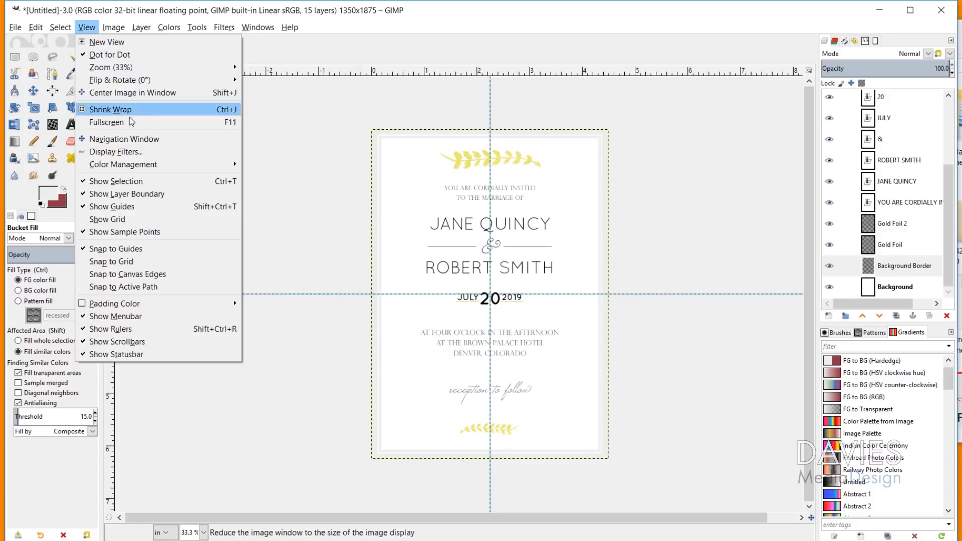
mouse_move(136, 168)
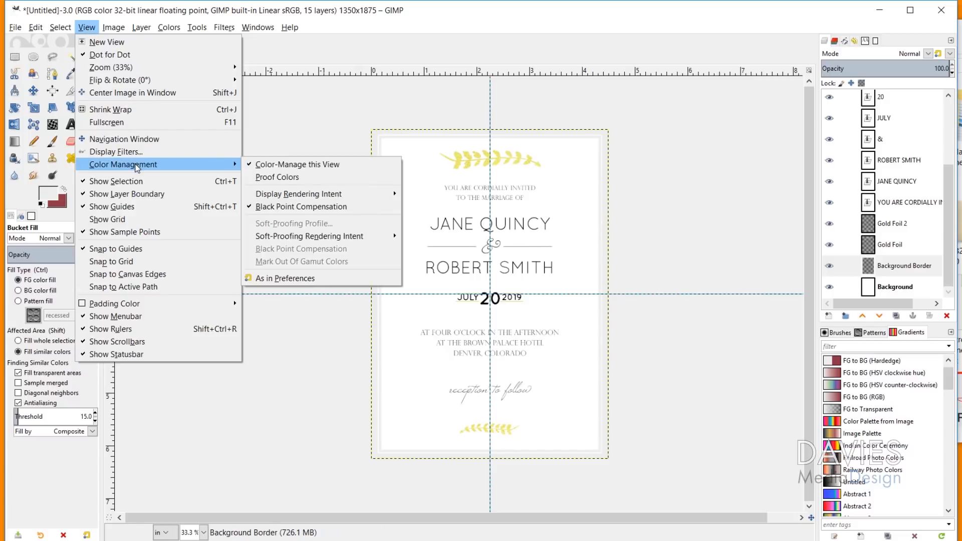
left_click(280, 166)
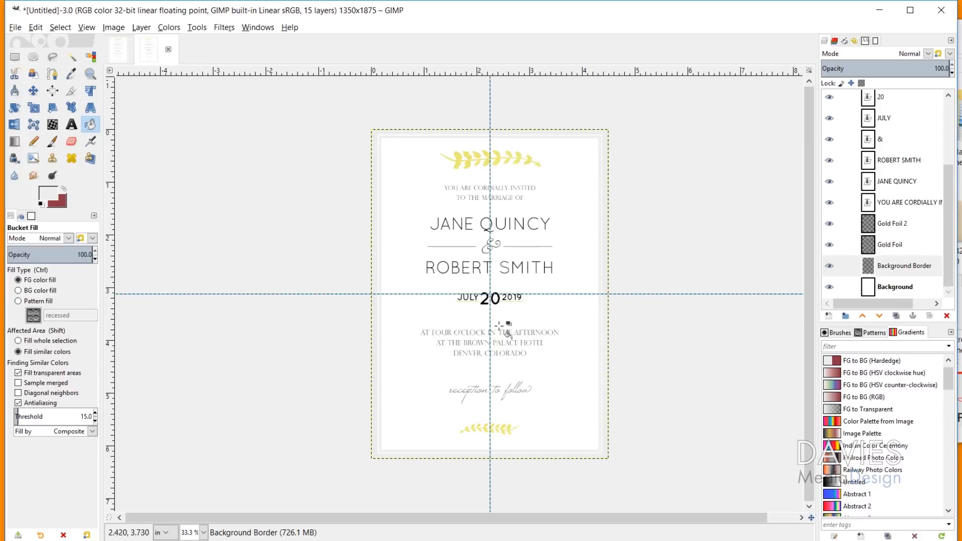
Open the Export Image dialog via File > Export As….
left_click(18, 29)
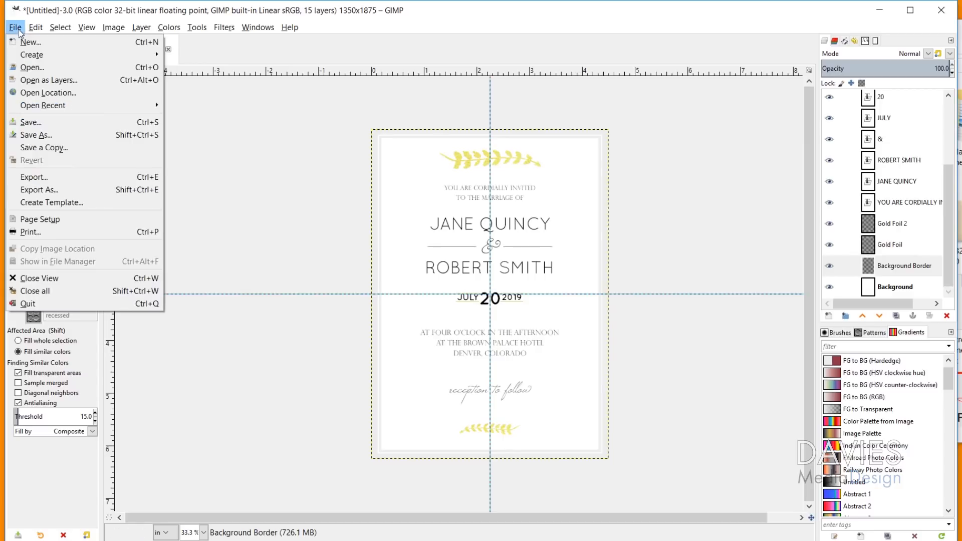
left_click(50, 189)
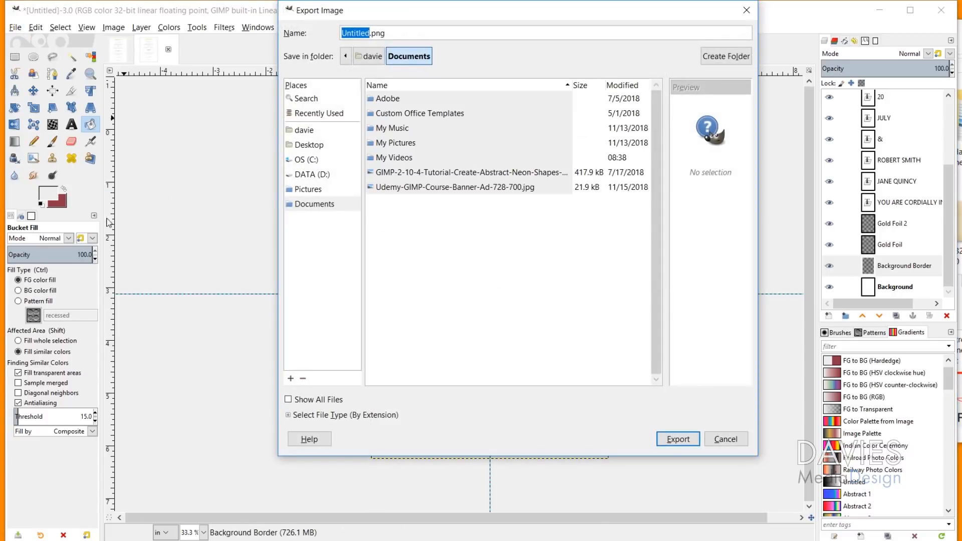
Name the file 'Wedding Invitation' and save it to D:\Photos\GIMP Photos.
type("Wedding Invitation")
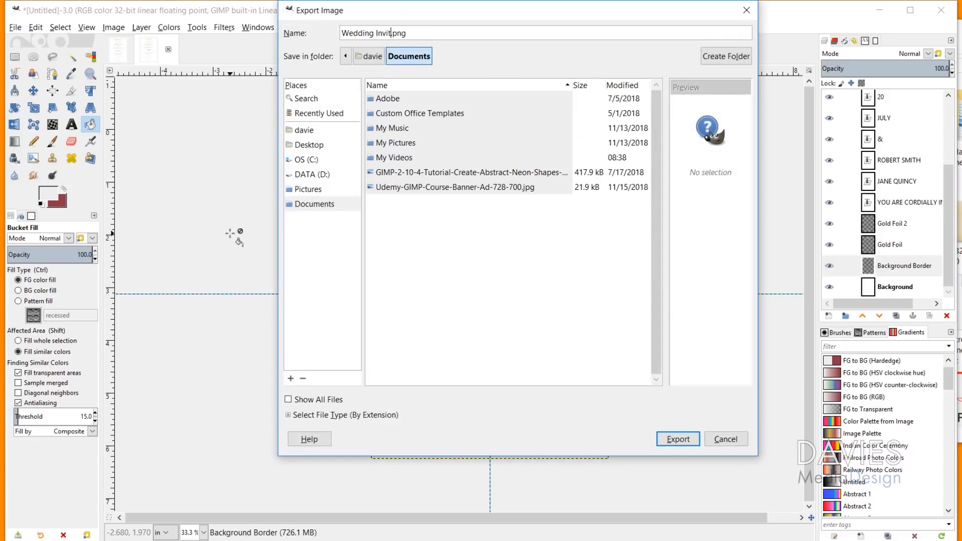
left_click(315, 175)
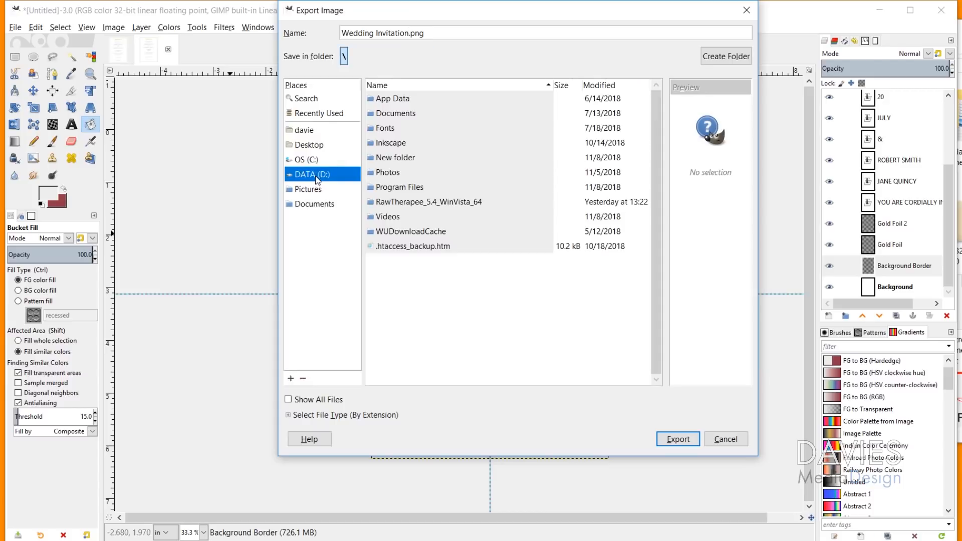
double_click(391, 174)
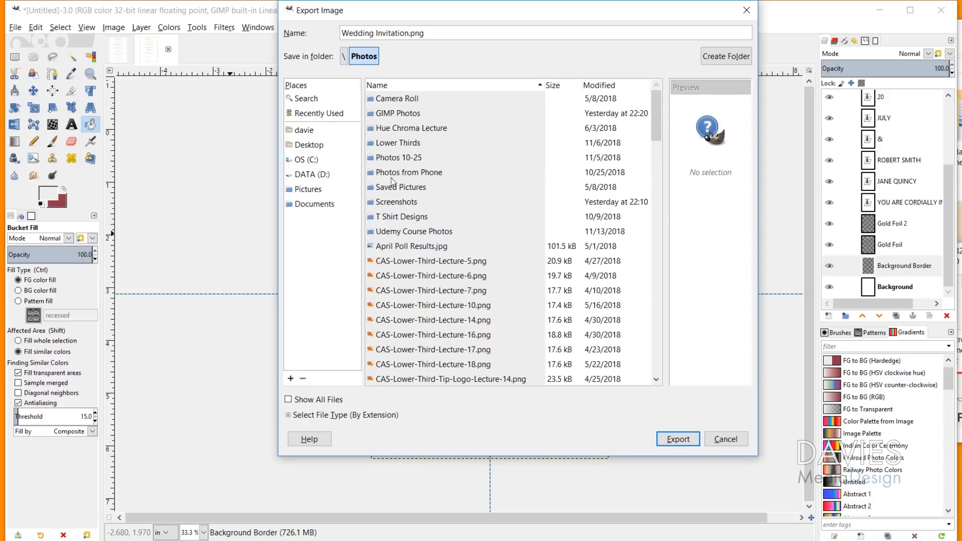
double_click(408, 115)
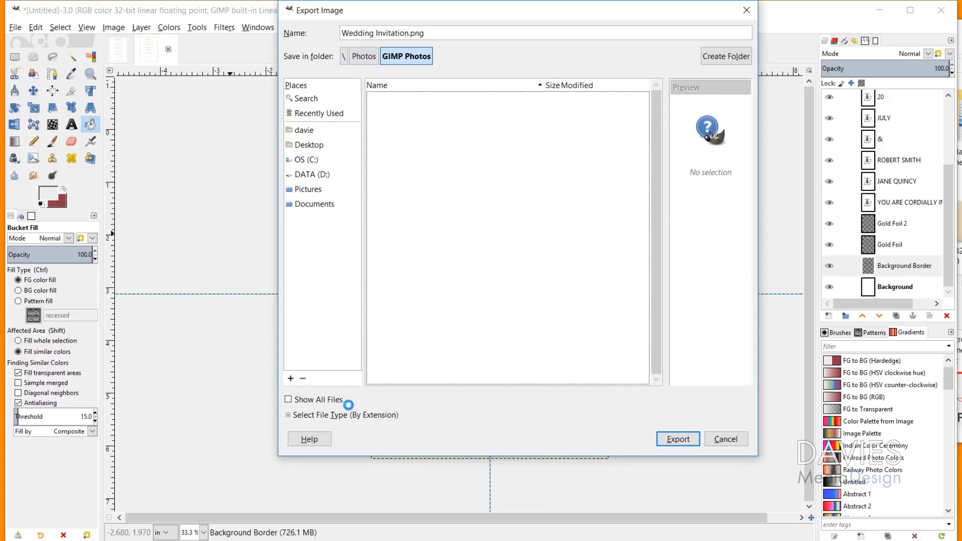
Set the file type to Portable Document Format and start the export.
left_click(353, 417)
scroll(371, 370, "down", 5)
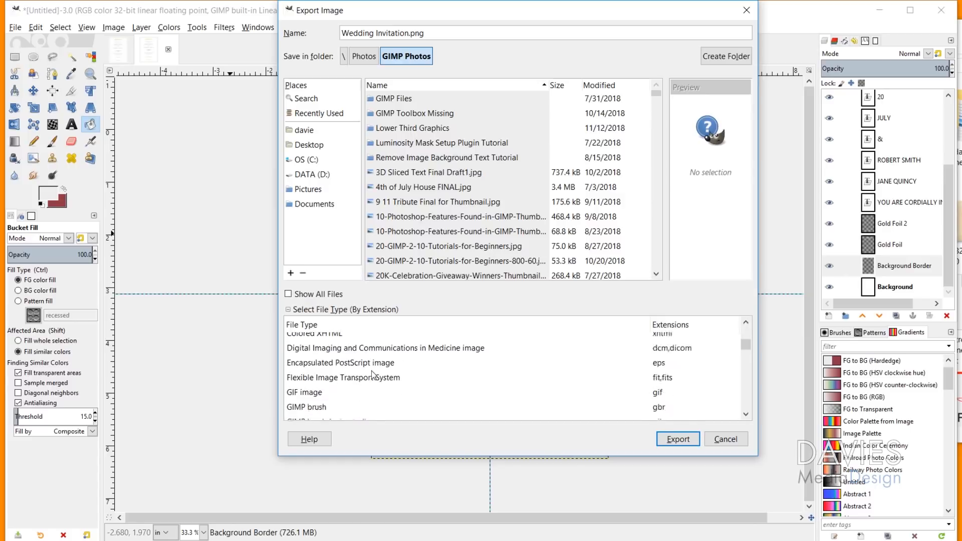
scroll(372, 374, "down", 2)
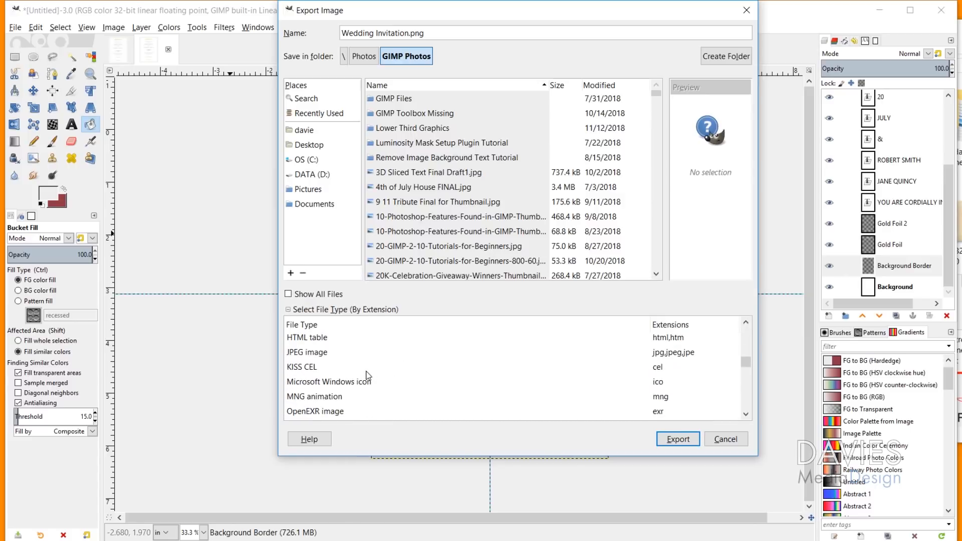
scroll(371, 375, "down", 1)
scroll(369, 376, "up", 1)
scroll(339, 364, "down", 3)
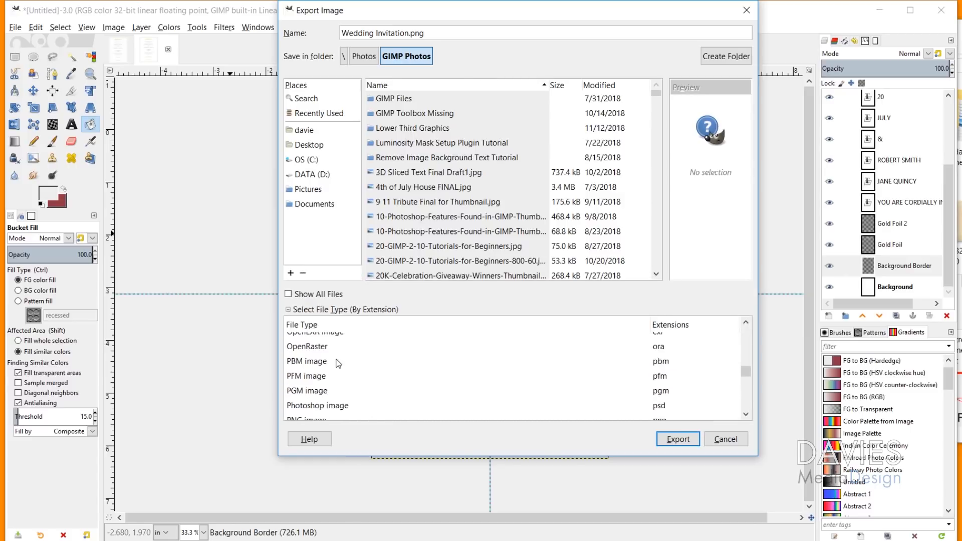
scroll(322, 394, "down", 1)
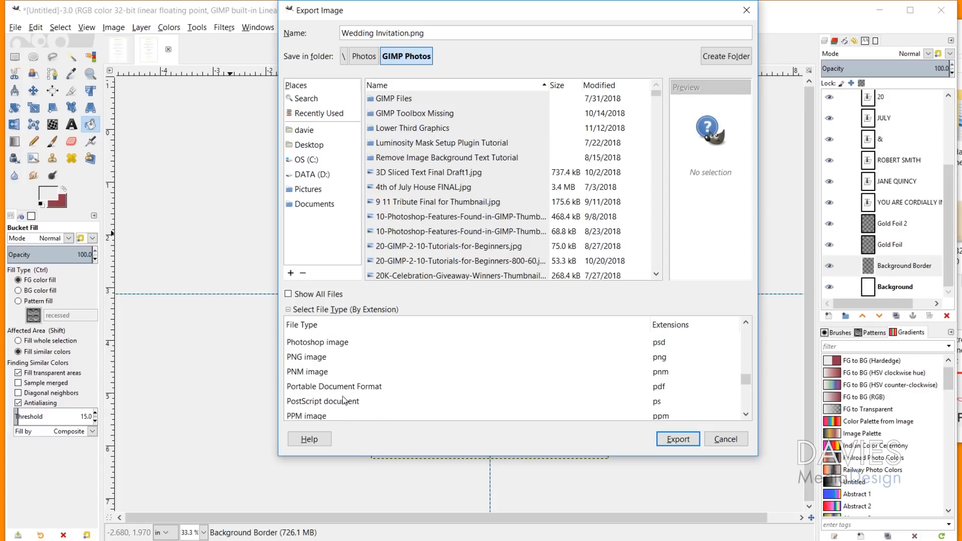
left_click(346, 387)
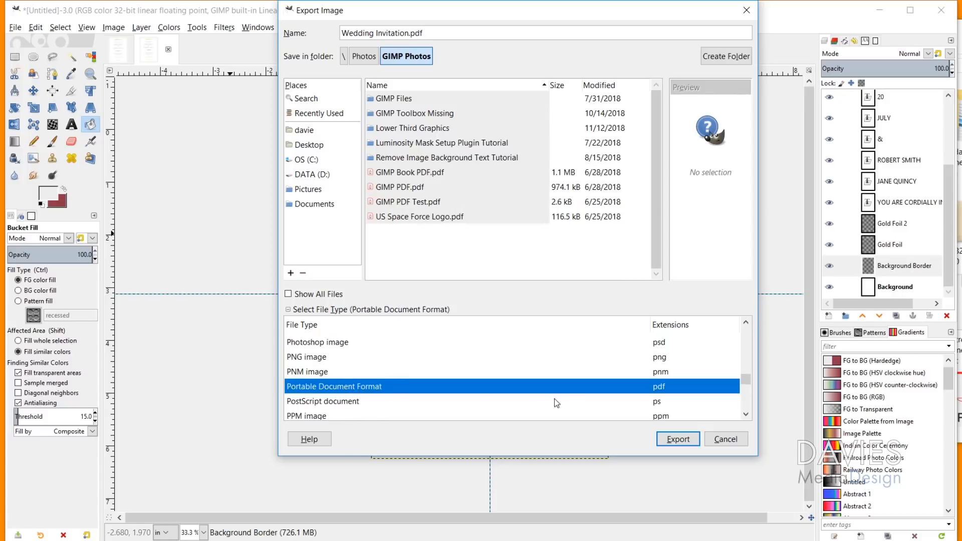
left_click(671, 440)
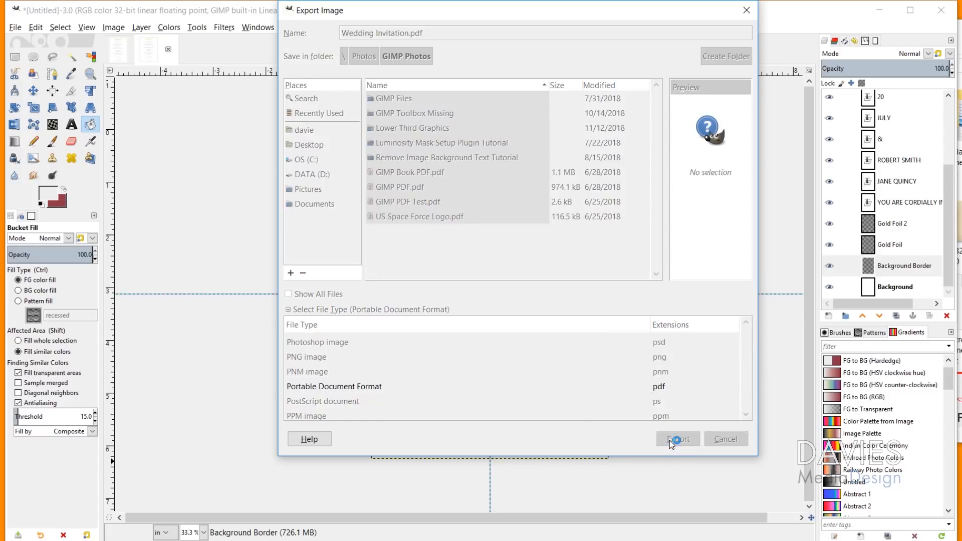
Confirm the PDF export options, then turn off Show Guides in the View menu.
left_click(500, 350)
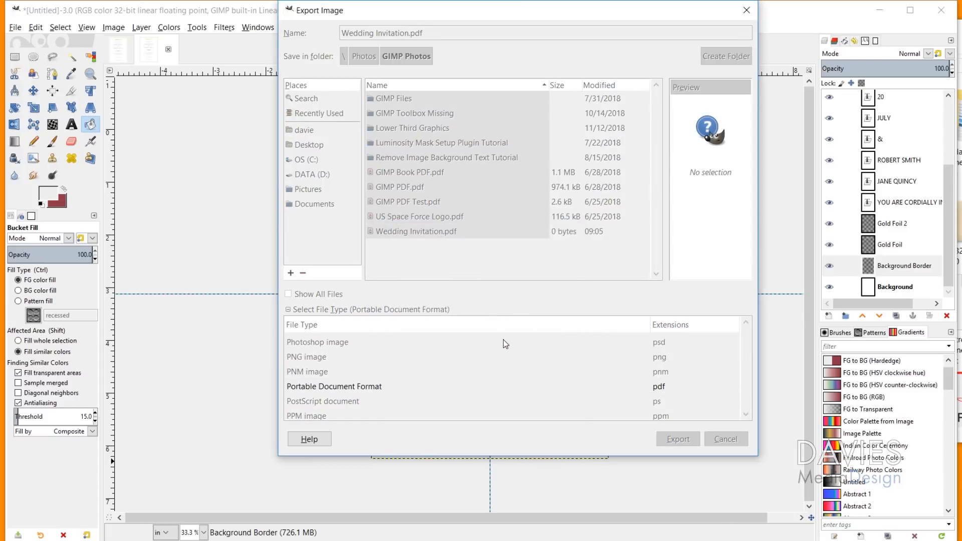
left_click(84, 30)
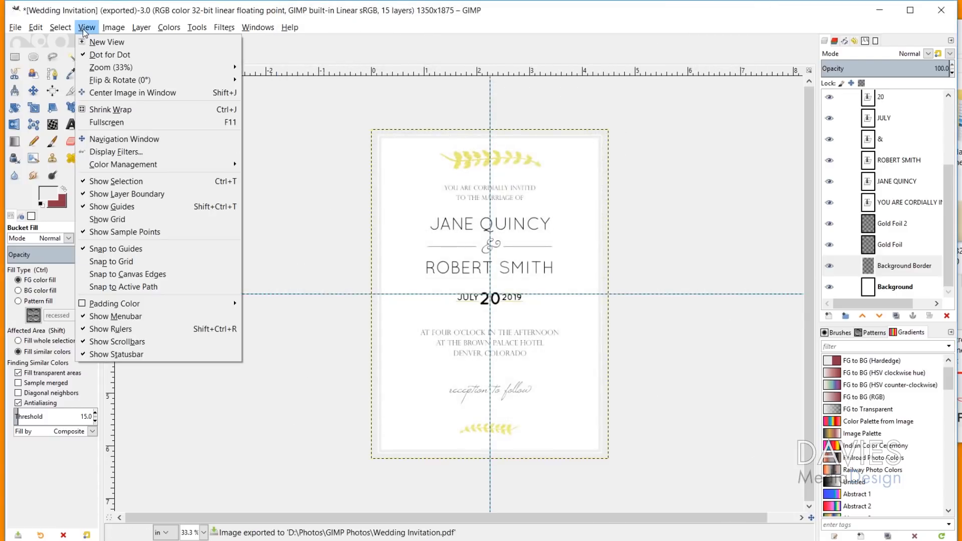
left_click(117, 206)
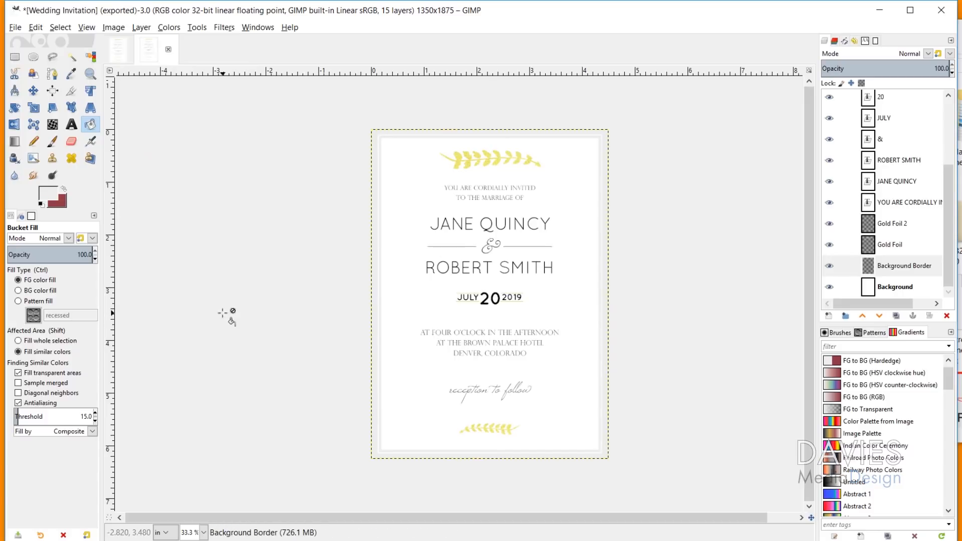